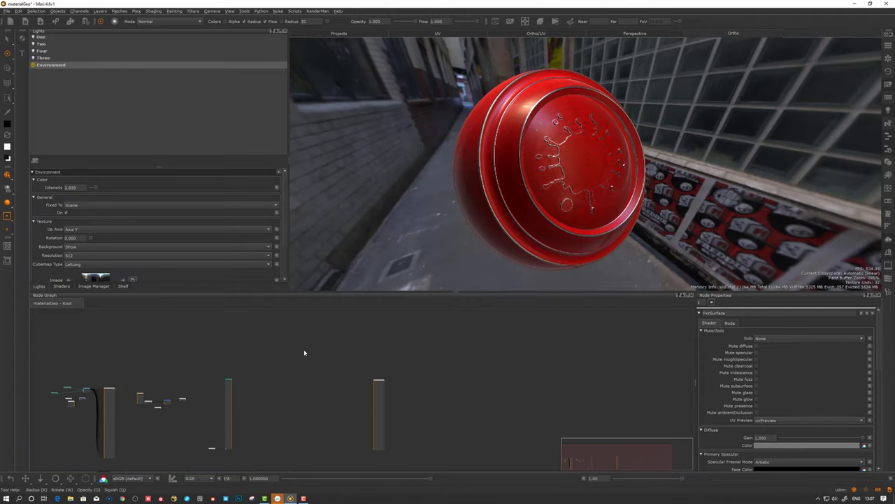
Step: Examine the red shader ball and the existing node network, from the template and merge nodes to the stand-alone nodes
middle_drag(420, 203, 450, 205)
alt+drag(449, 206, 437, 203)
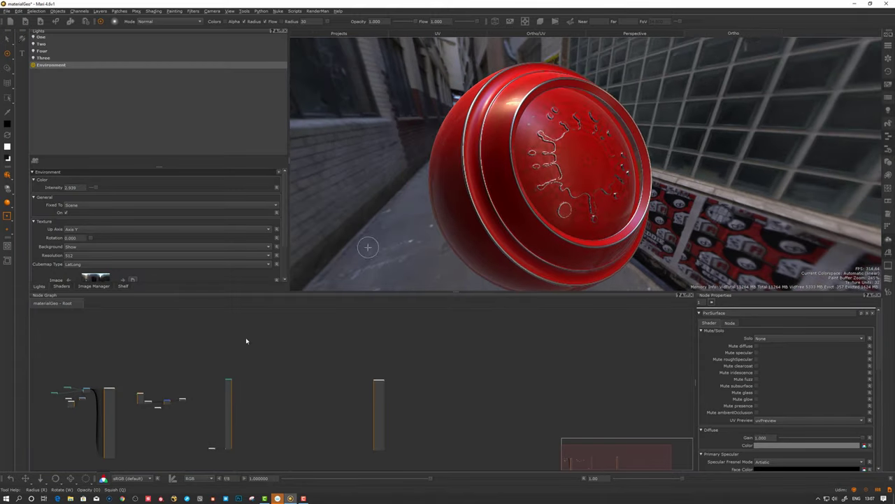
scroll(111, 418, up, 4)
middle_drag(116, 415, 199, 395)
scroll(200, 396, up, 3)
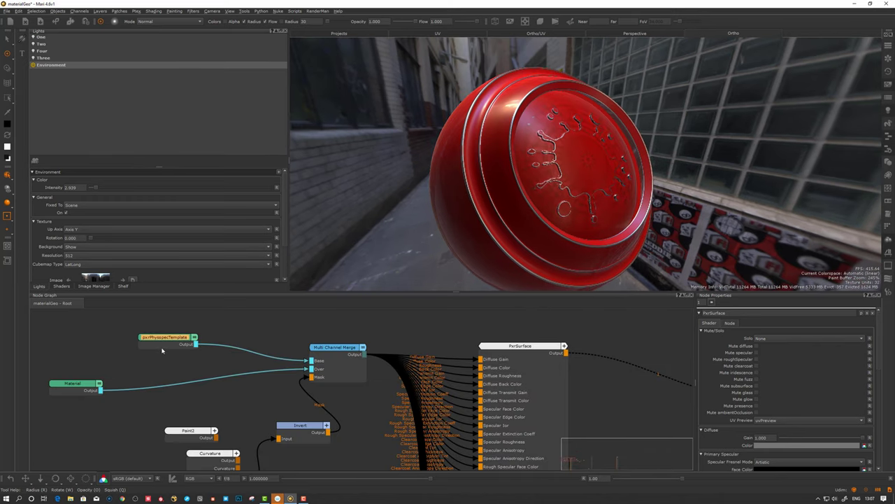
drag(165, 344, 156, 344)
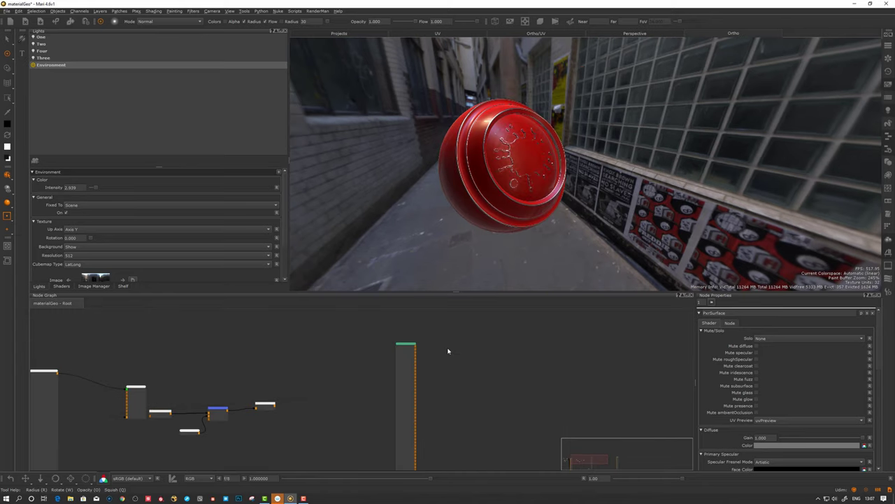
scroll(449, 352, up, 3)
drag(438, 328, 446, 342)
click(440, 337)
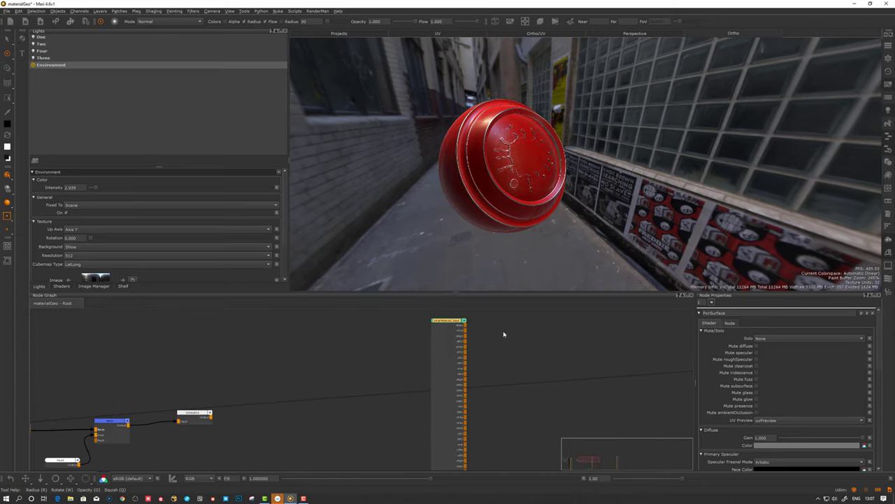
scroll(484, 336, down, 6)
middle_drag(451, 367, 312, 354)
scroll(526, 347, up, 2)
Step: Display the shader ball with the unconnected second PxrSurface node and look at it from another angle
click(534, 342)
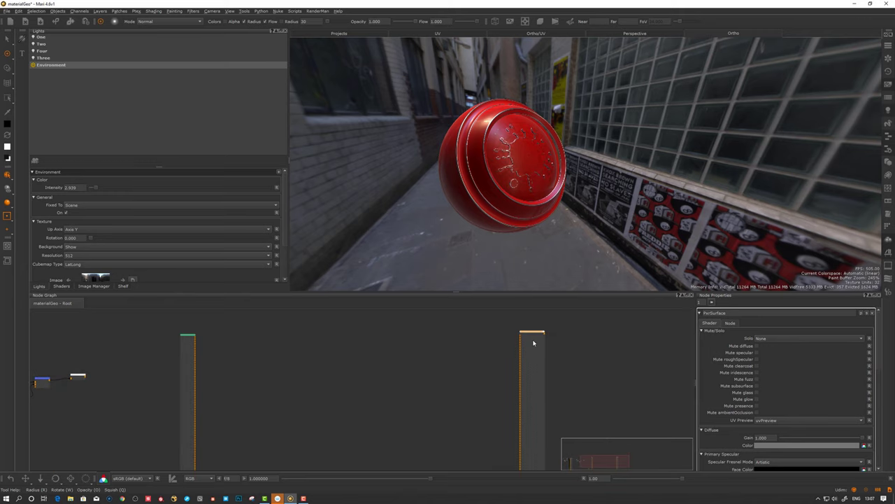
drag(534, 342, 531, 336)
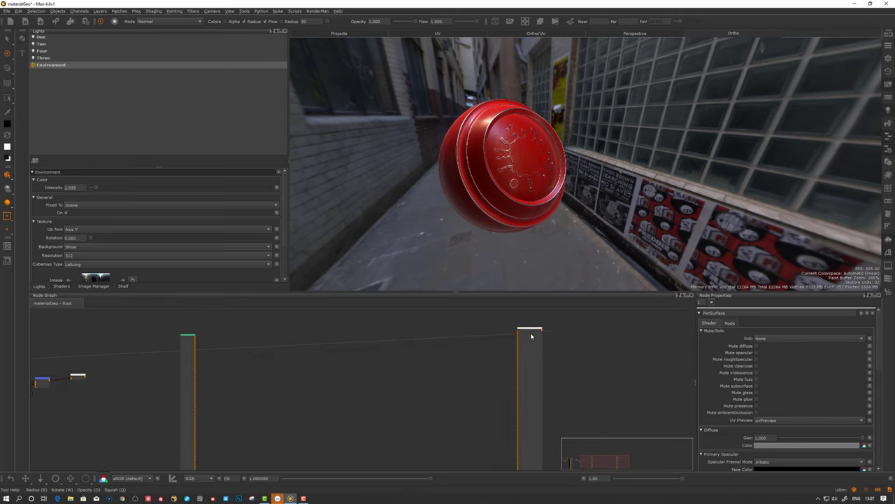
alt+drag(473, 185, 483, 204)
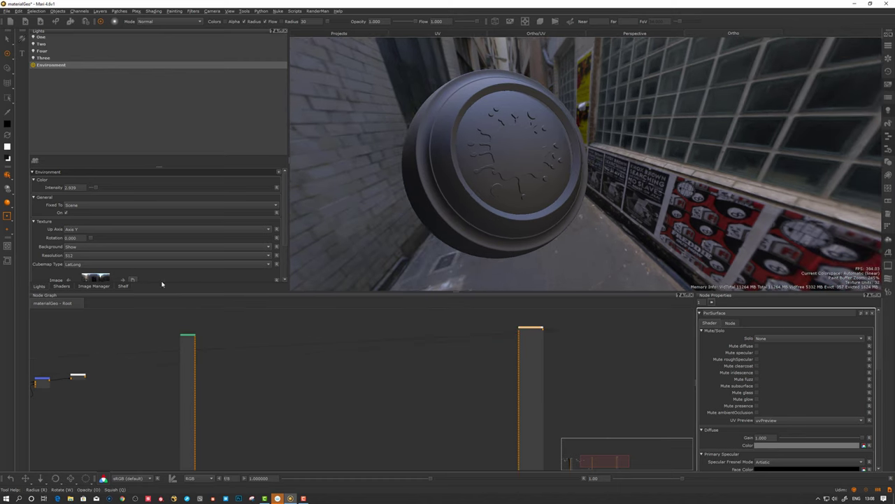
Step: Set the Specular Fresnel Mode to Physical in the Primary Specular settings of the second PxrSurface shader
click(61, 286)
click(58, 64)
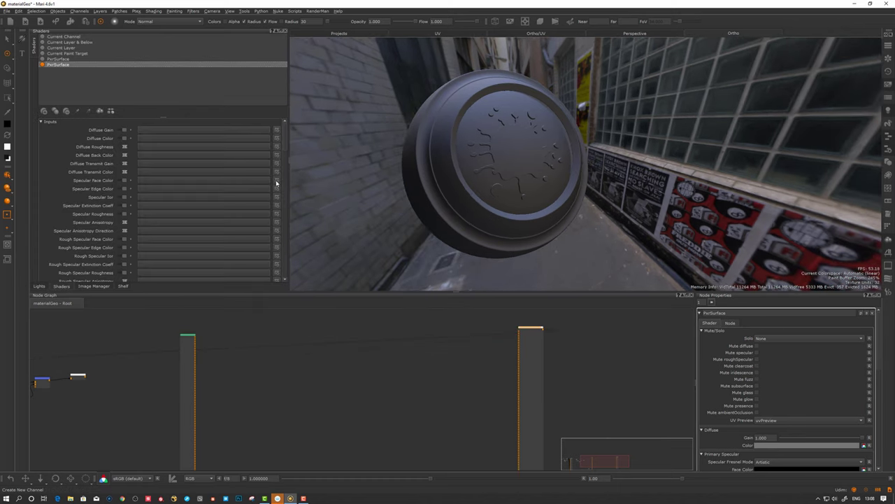
drag(286, 145, 286, 255)
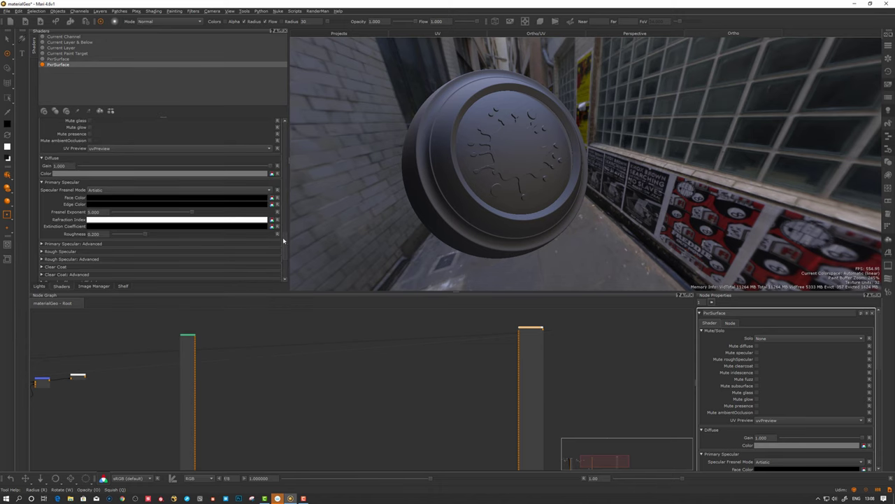
click(112, 190)
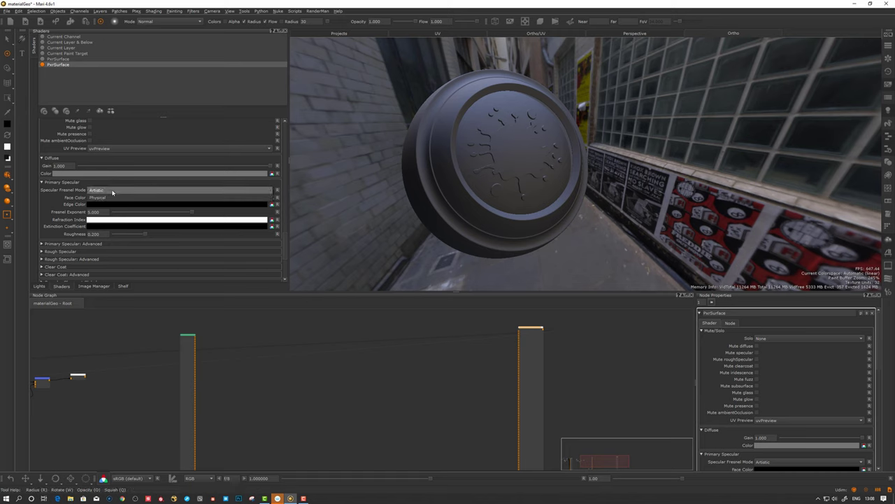
click(110, 201)
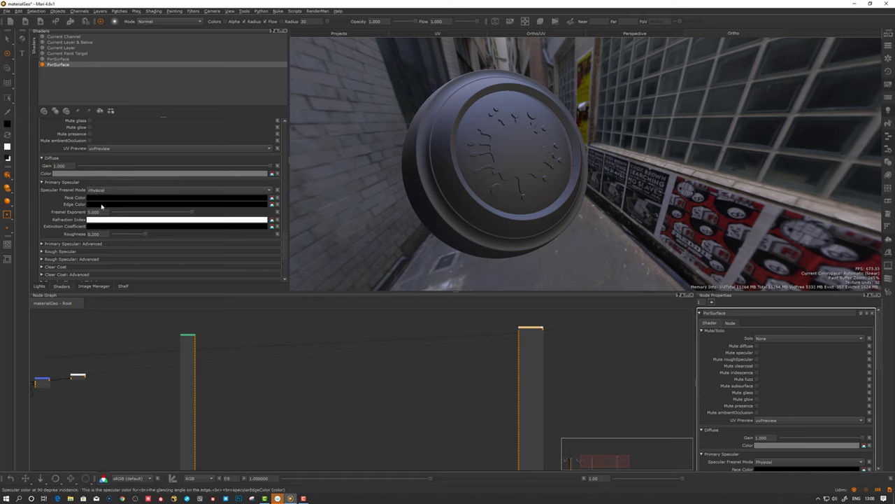
click(101, 204)
drag(400, 229, 274, 229)
click(471, 290)
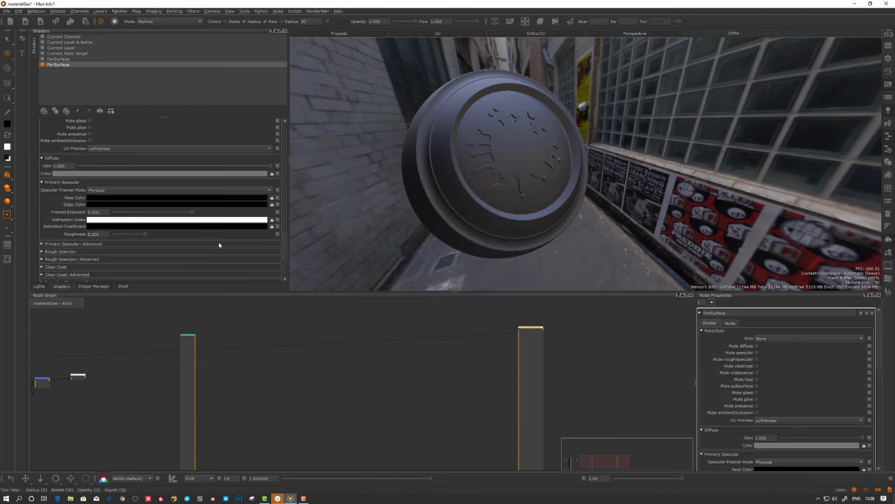
Step: Add the pxrPhysspecTemplate material from the BuildingBlocks shelf to the node graph and place it beside the second PxrSurface node
right_click(396, 384)
mouse_move(416, 419)
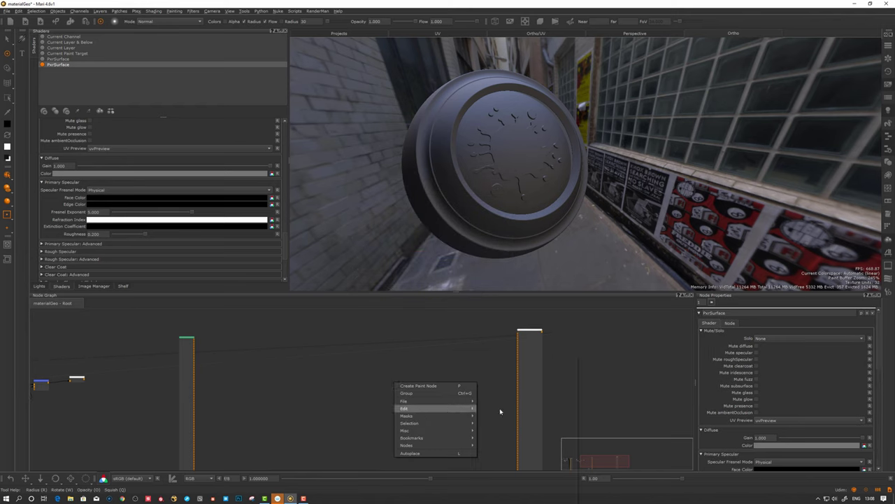
click(496, 416)
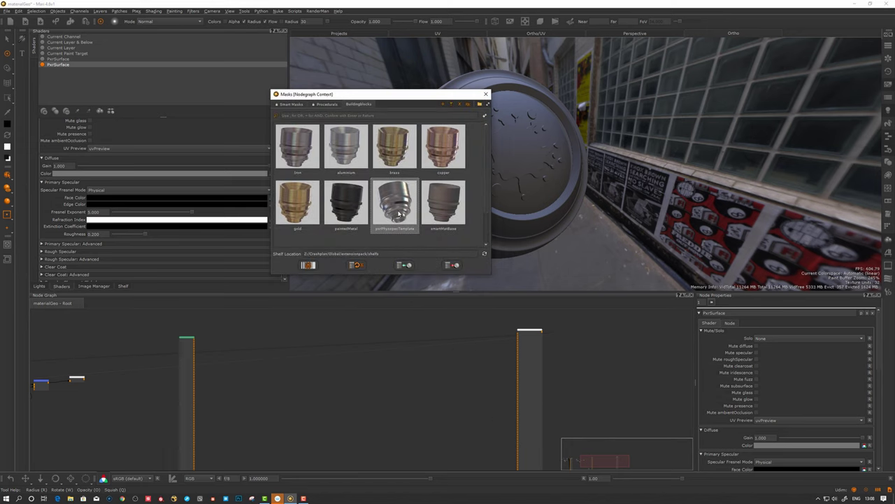
drag(400, 211, 392, 386)
click(484, 94)
drag(407, 389, 453, 379)
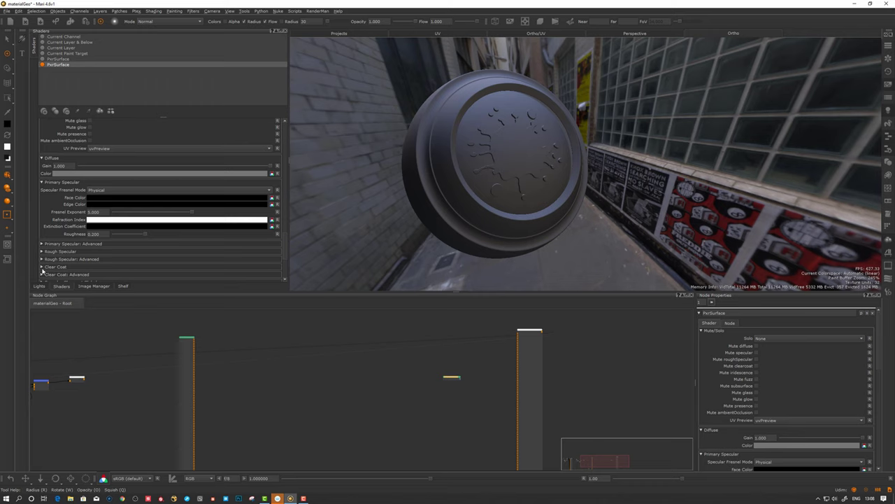
Step: Set the Clear Coat Specular Fresnel Mode to Physical on the second PxrSurface shader
click(42, 267)
drag(284, 243, 286, 262)
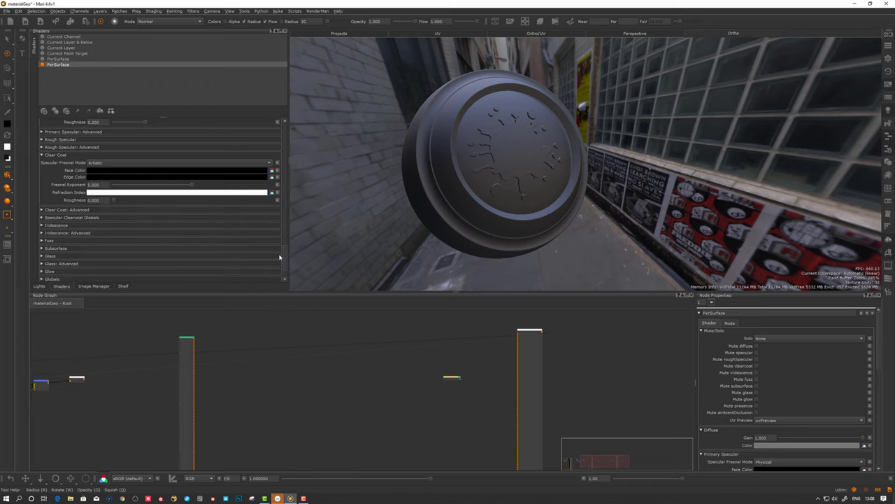
click(126, 163)
click(119, 172)
Step: Open the new pxrPhysspecTemplate node and examine its internal groups, such as PROCS, DIFF and SPEC
scroll(476, 379, up, 2)
middle_drag(484, 380, 444, 378)
drag(427, 379, 418, 375)
scroll(437, 375, up, 2)
click(418, 374)
double_click(418, 375)
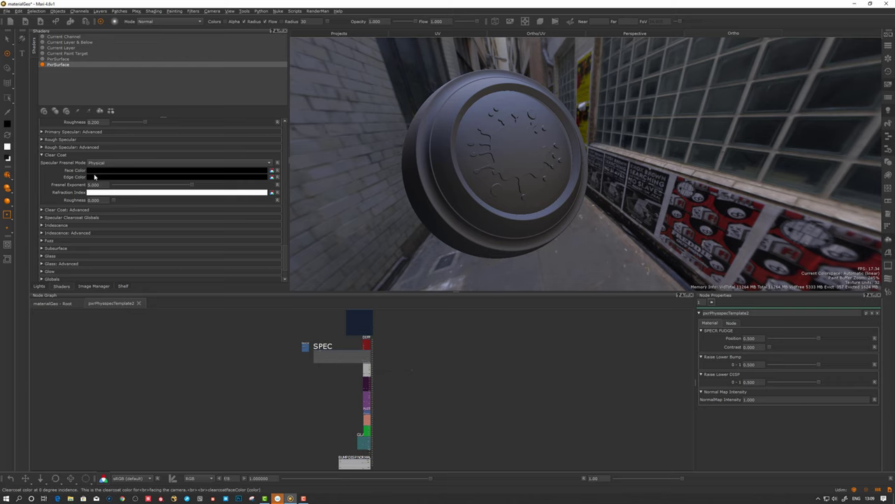
middle_drag(370, 342, 375, 355)
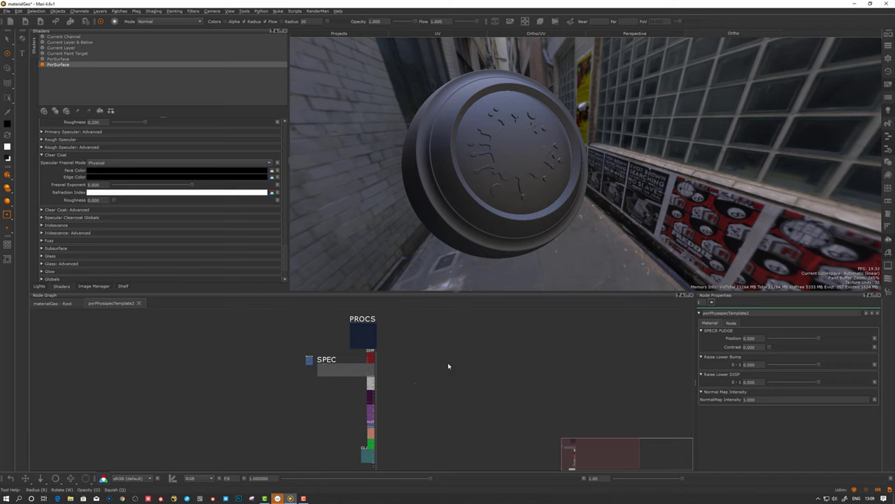
middle_drag(332, 359, 370, 400)
scroll(435, 371, up, 4)
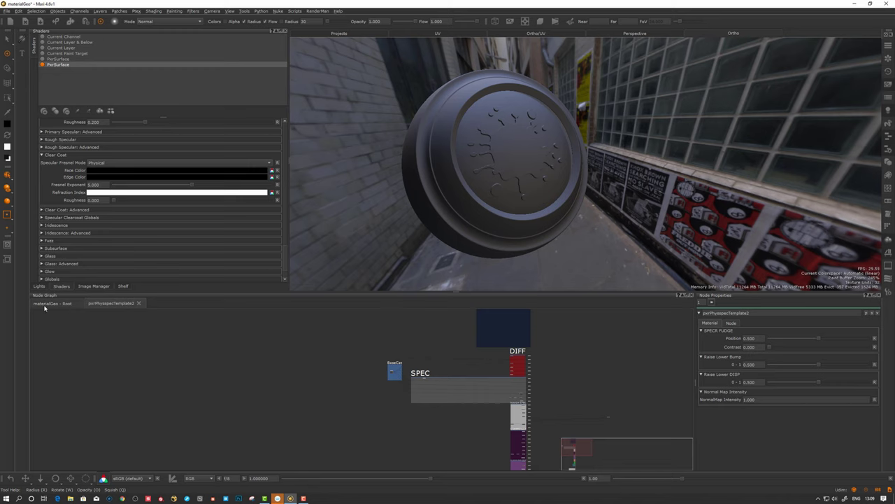
Step: Create a Material node based on the PxrSurface shader in the root node graph
click(51, 304)
key(Tab)
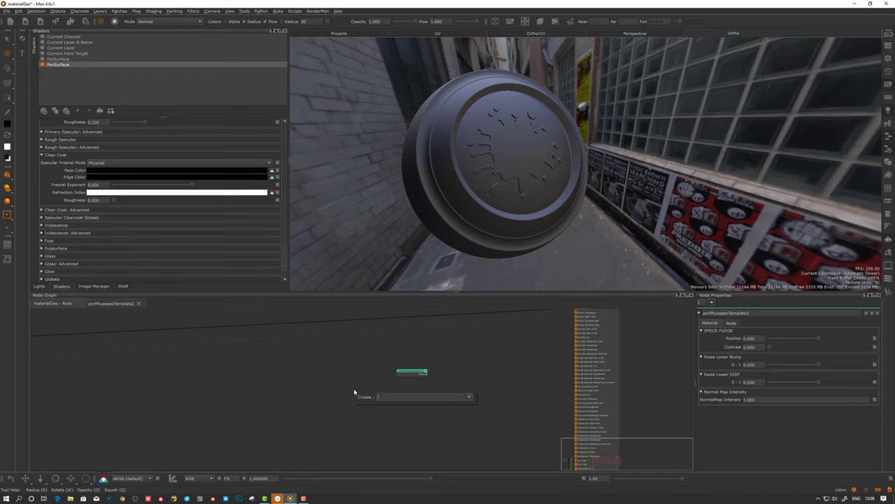
text(ma)
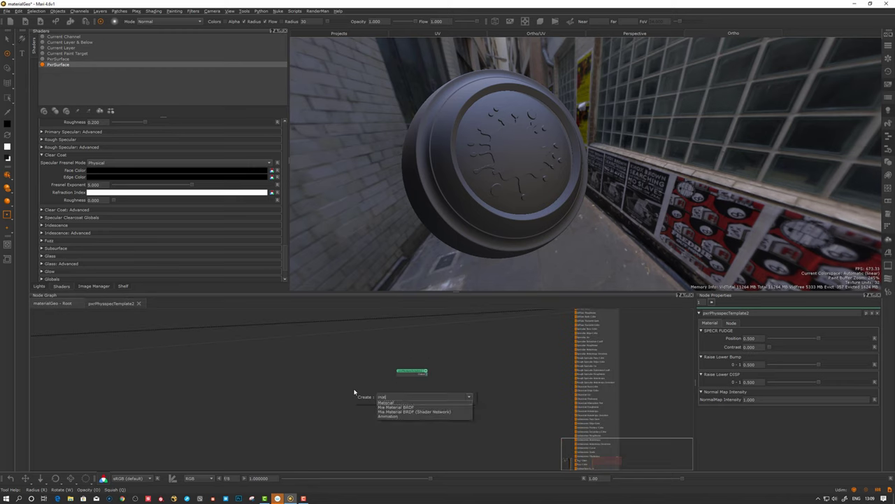
text(t)
key(Down)
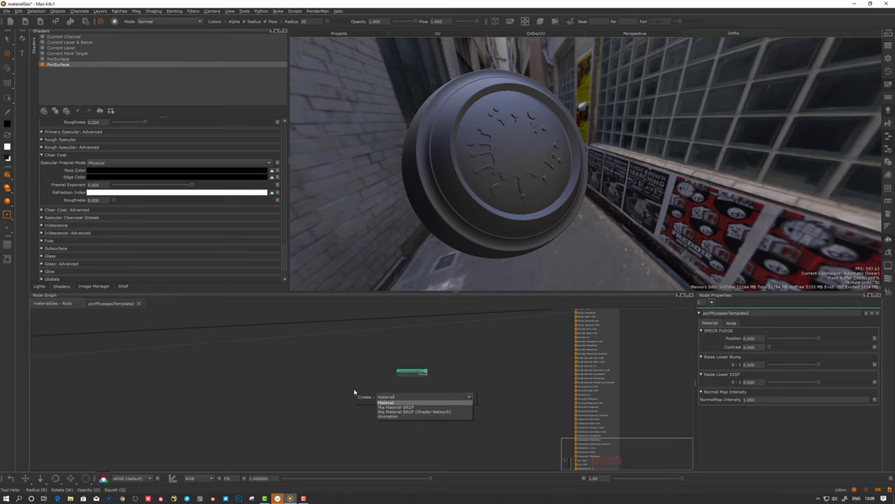
key(Return)
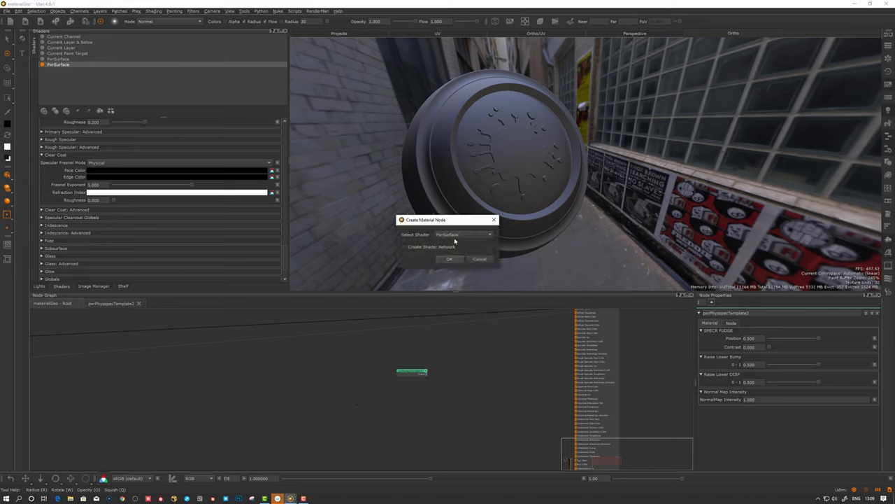
click(453, 236)
click(453, 236)
click(449, 258)
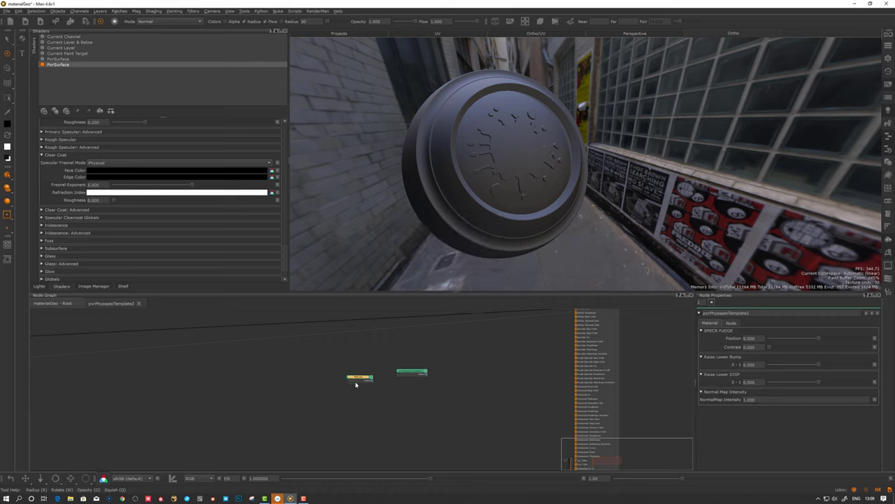
Step: Open the new Material node and examine its internal output nodes
scroll(374, 388, up, 3)
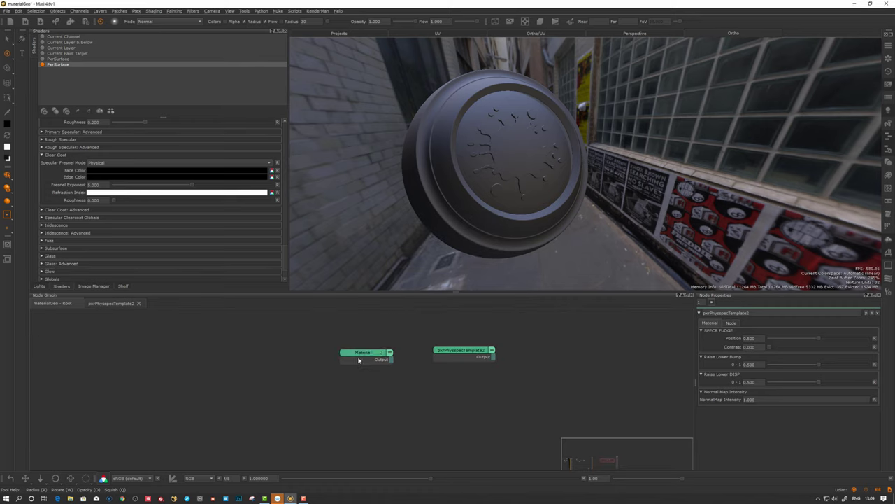
double_click(358, 361)
middle_drag(336, 370, 343, 418)
scroll(347, 399, up, 3)
middle_drag(351, 362, 359, 436)
scroll(360, 436, up, 2)
scroll(356, 406, up, 3)
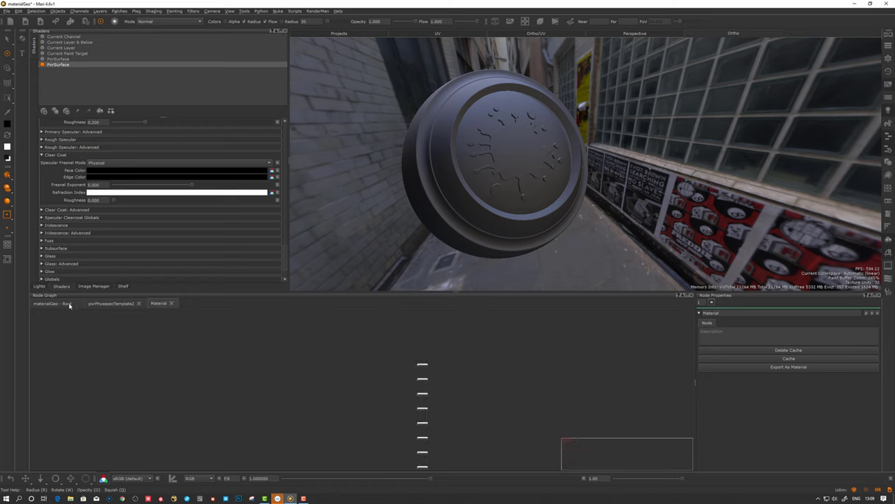
Step: Return to the root graph, expand the Material node's outputs and view its dCol output on the ball
click(58, 305)
drag(376, 364, 356, 362)
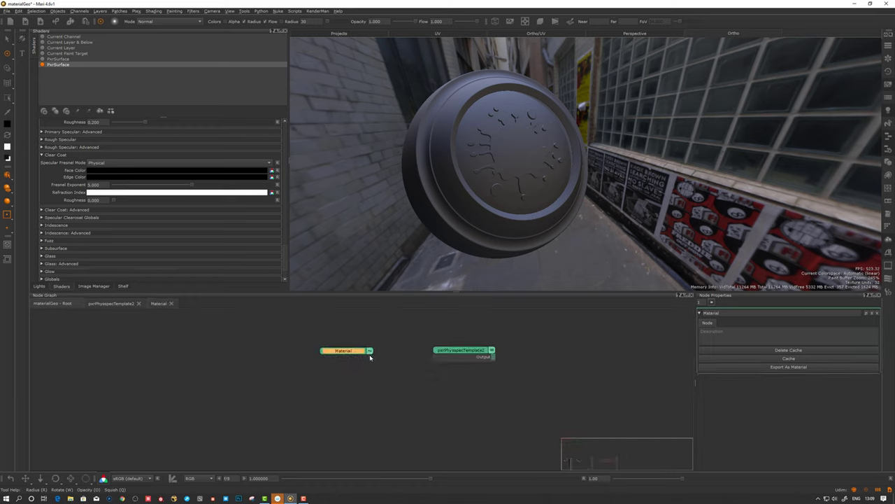
click(370, 350)
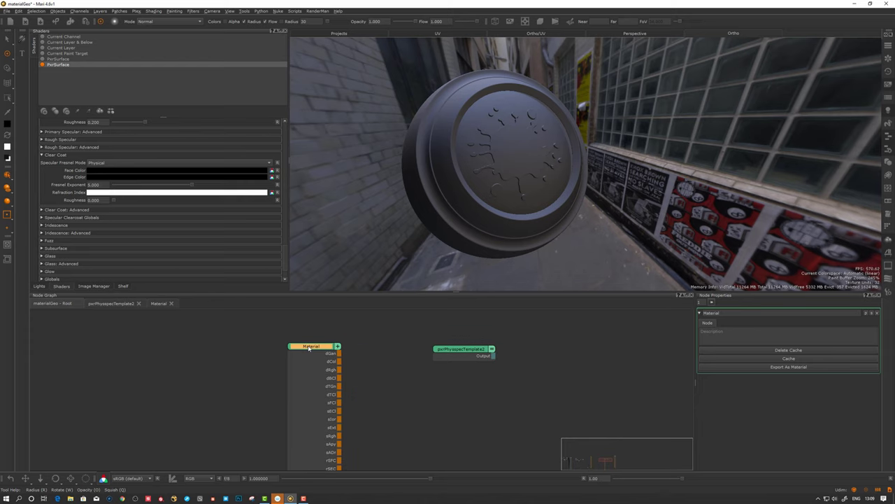
click(308, 347)
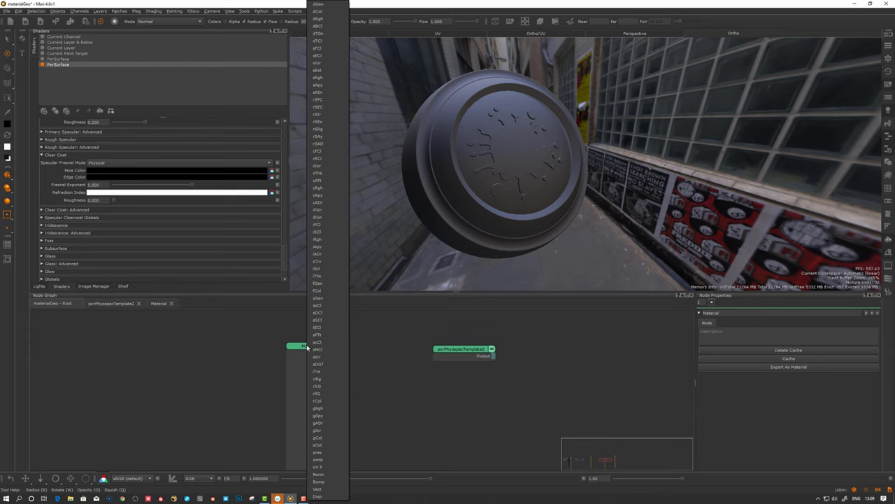
click(326, 11)
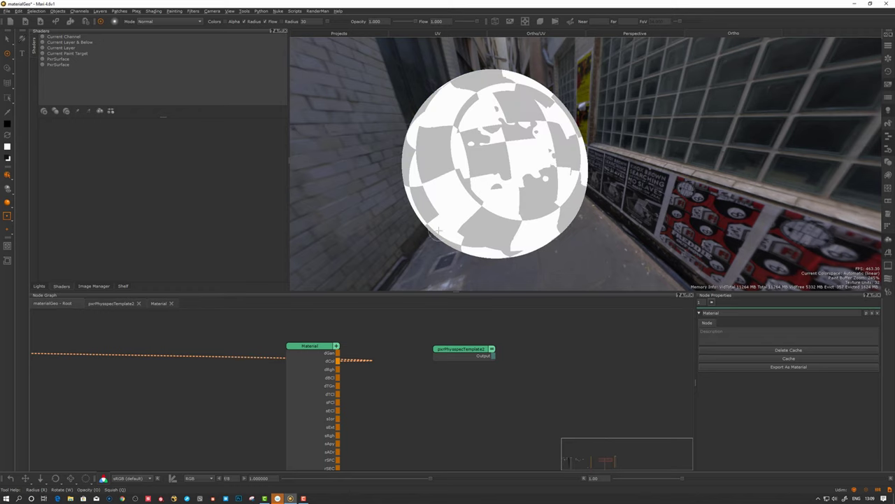
mouse_move(425, 228)
alt+mouse_down()
mouse_move(412, 234)
mouse_move(423, 234)
alt+mouse_up()
Step: Expand the new pxrPhysspecTemplate node's individual outputs and view its dCol output on the ball
drag(456, 354, 450, 352)
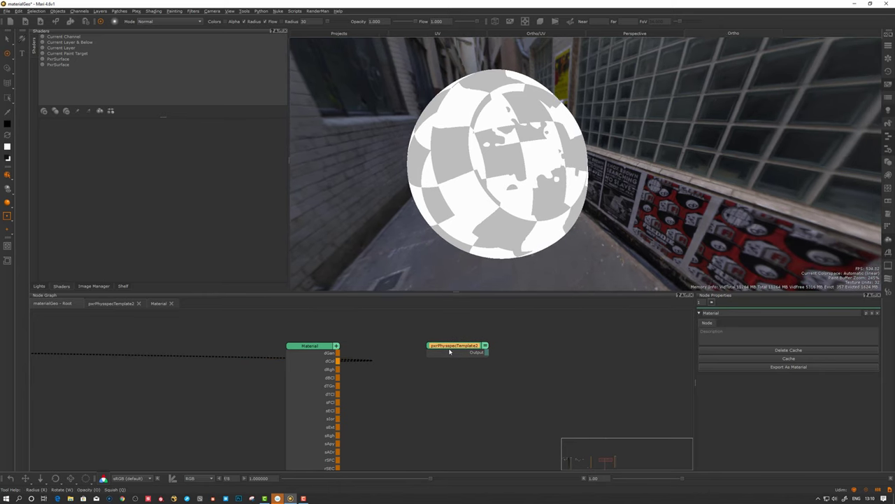
click(485, 347)
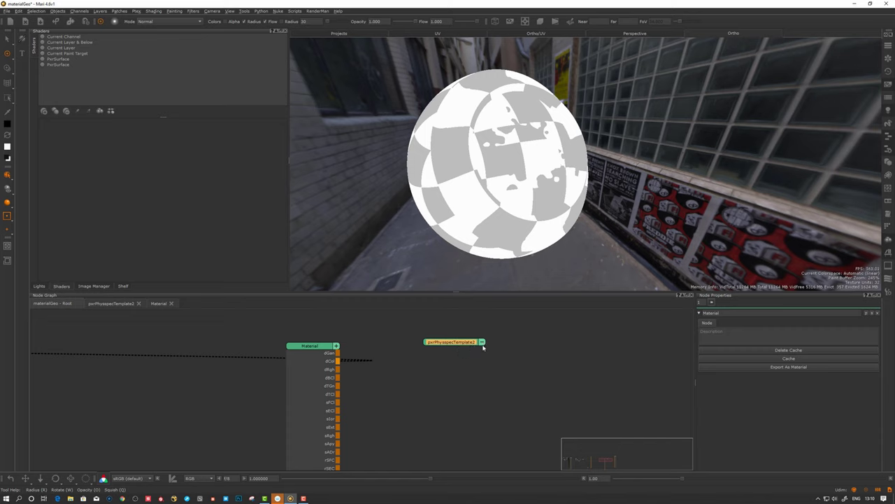
click(482, 343)
click(483, 351)
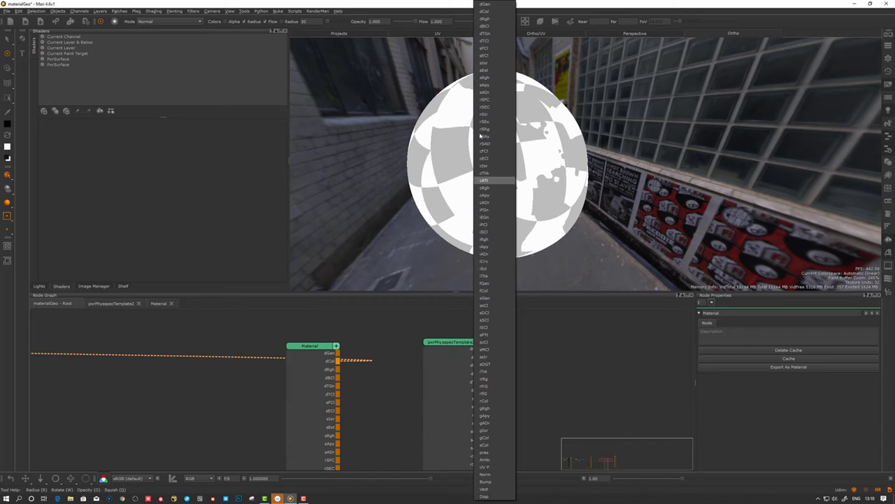
click(497, 20)
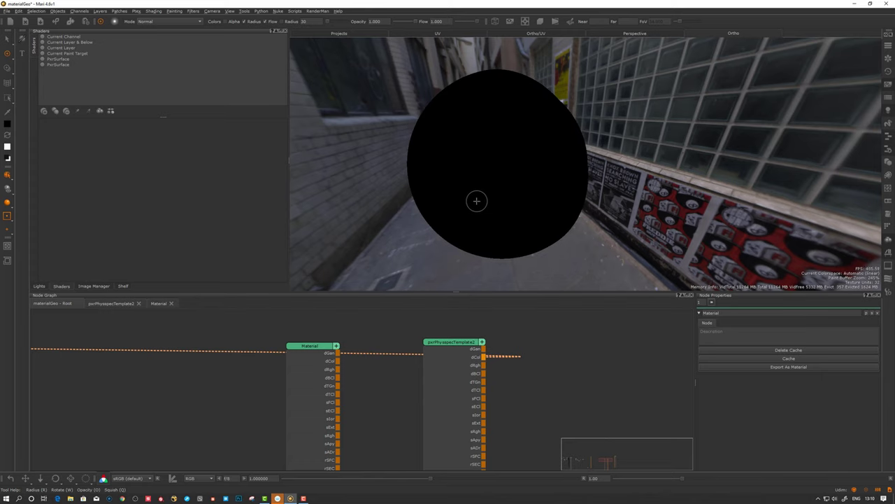
alt+drag(480, 208, 474, 206)
Step: Move the expanded pxrPhysspecTemplate node closer to the second PxrSurface node
drag(459, 349, 453, 347)
scroll(453, 347, down, 3)
drag(415, 371, 464, 356)
middle_drag(464, 356, 406, 390)
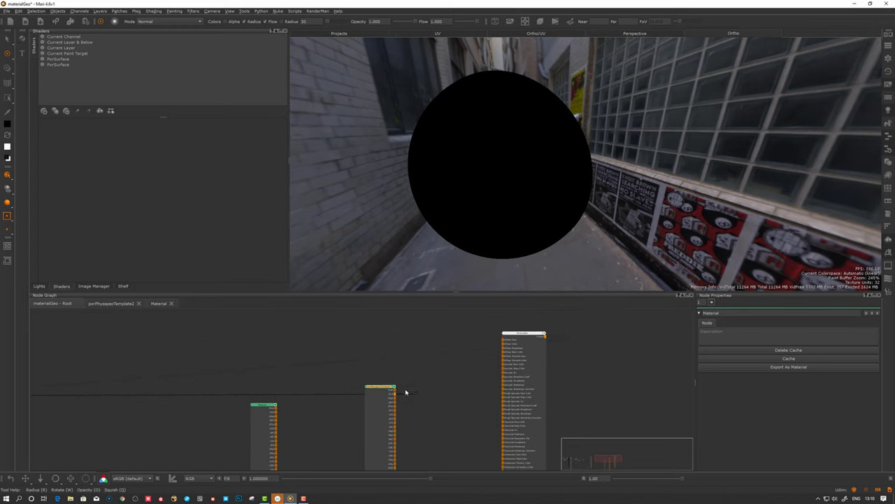
Step: Connect the pxrPhysspecTemplate2 node's outputs to the PxrSurface node and view the shaded PxrSurface result on the ball from a new angle
drag(396, 394, 510, 342)
click(519, 336)
key(1)
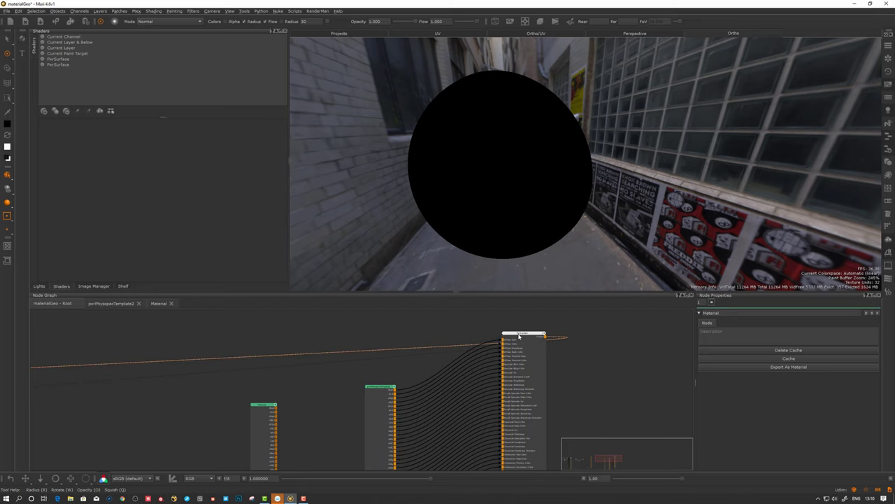
alt+drag(558, 174, 511, 196)
click(373, 393)
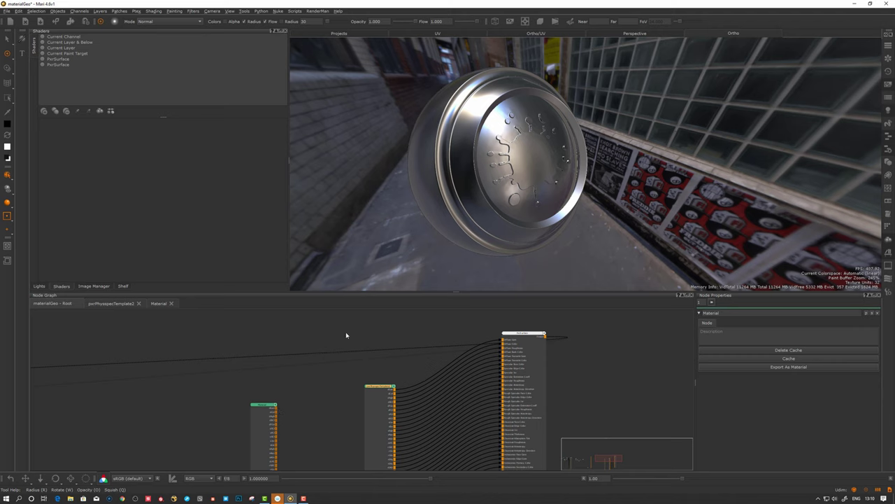
middle_drag(476, 211, 466, 214)
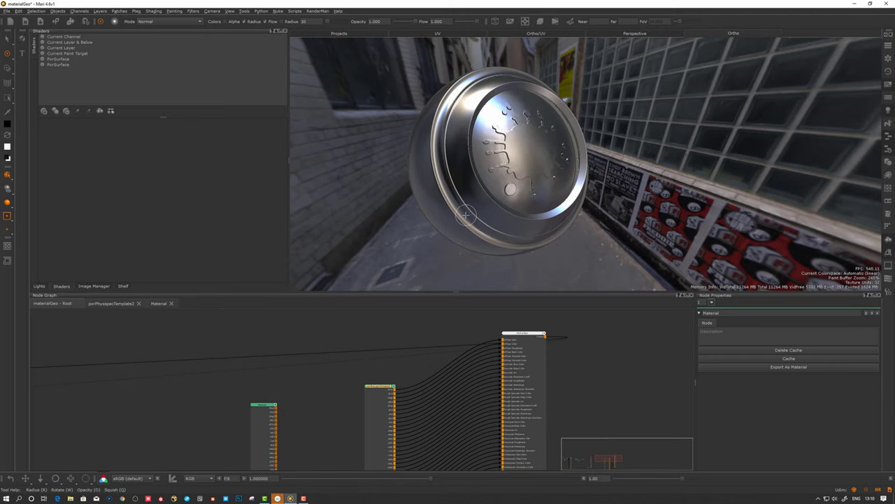
Step: Move the Material node beside the pxrPhysspecTemplate2 node, examine its internal output nodes, and return to the root graph
drag(264, 416, 298, 393)
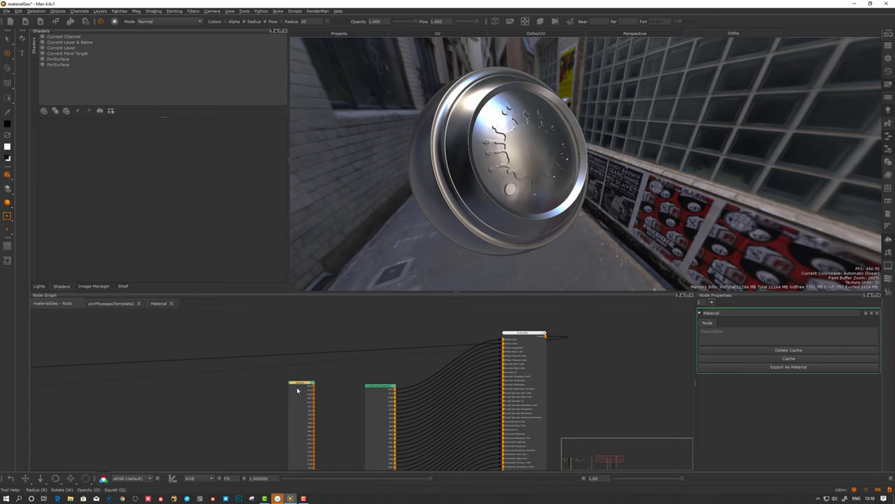
ctrl+double_click(297, 388)
middle_drag(297, 388, 290, 406)
scroll(330, 362, up, 3)
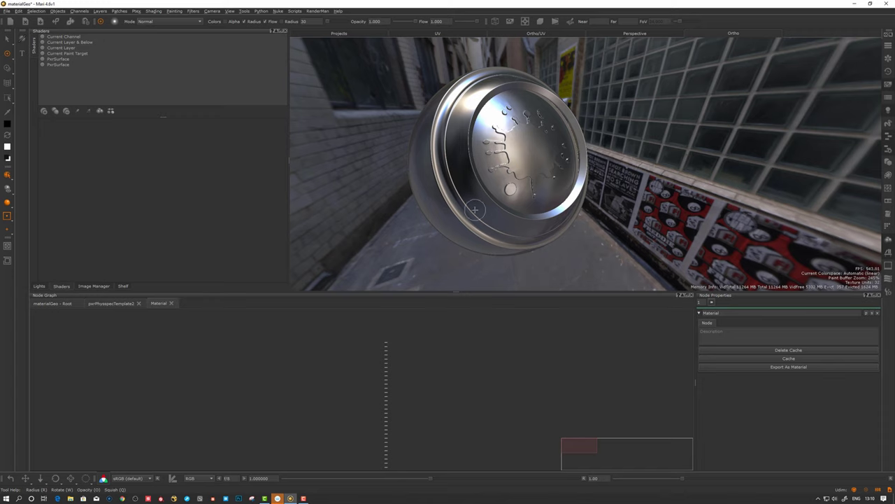
click(53, 304)
Step: Open the pxrPhysspecTemplate2 node and examine its internal PROCS, DIFF, SPEC, BaseCol and ROUGH SPEC sections
click(375, 390)
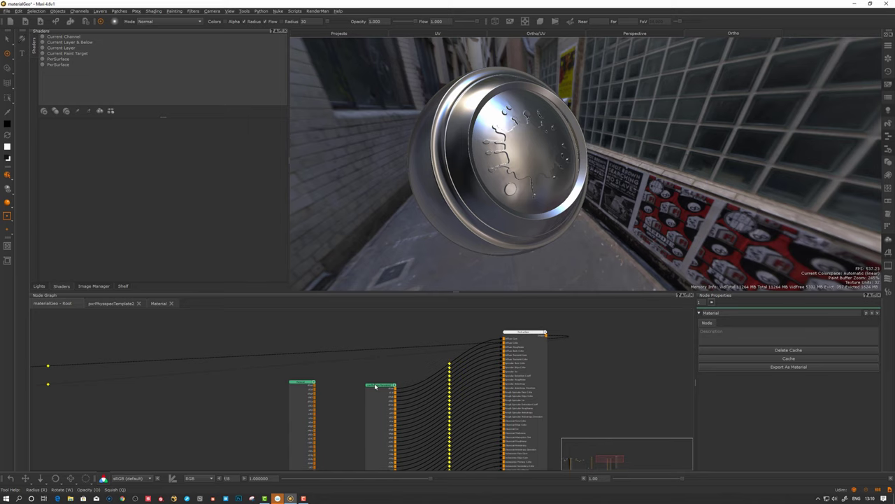
ctrl+double_click(376, 387)
middle_drag(324, 338, 334, 382)
scroll(302, 359, up, 3)
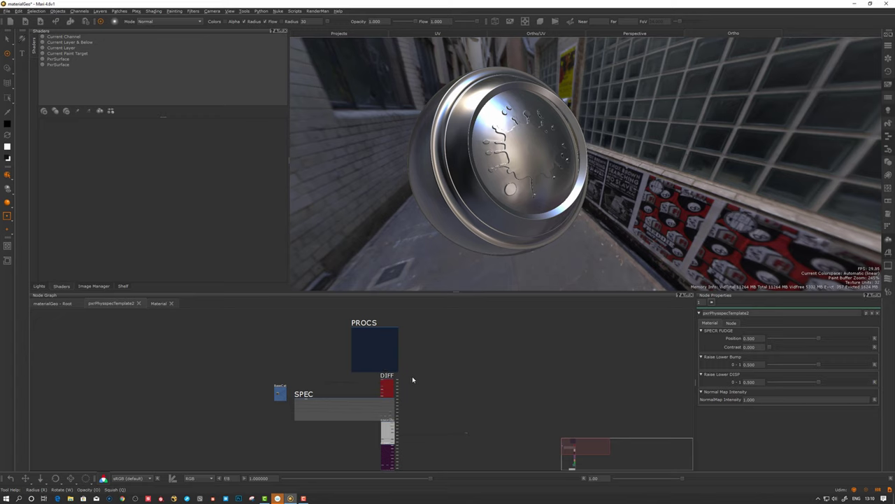
middle_drag(439, 382, 401, 388)
scroll(405, 397, up, 3)
middle_drag(421, 436, 432, 382)
scroll(432, 382, up, 2)
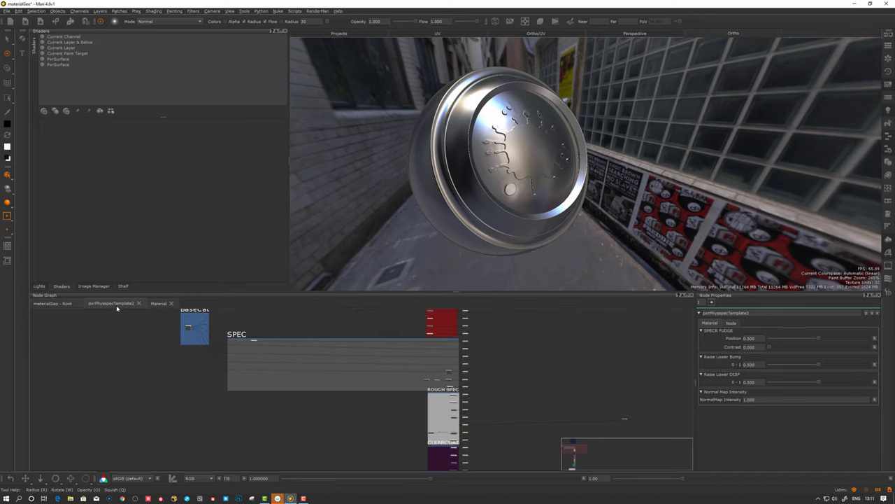
Step: Return to the root graph and review the pxrPhysspecTemplate2 node's exposed properties while shifting the node slightly
click(54, 304)
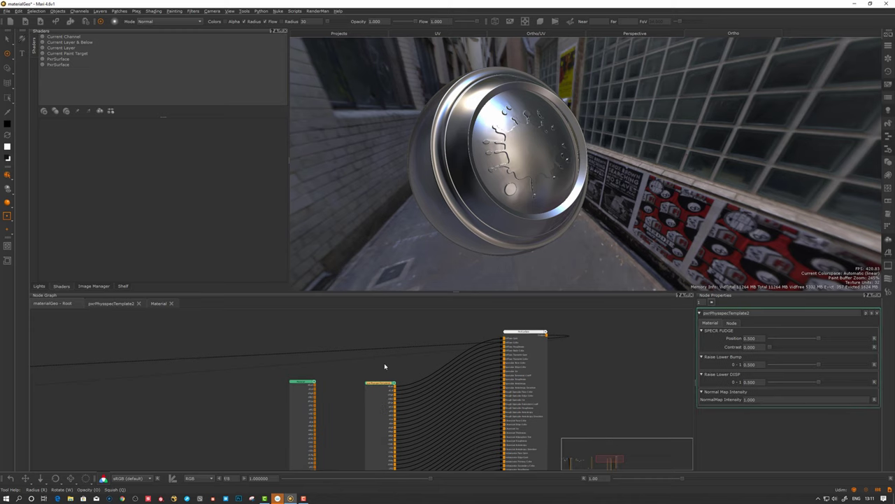
drag(379, 383, 384, 385)
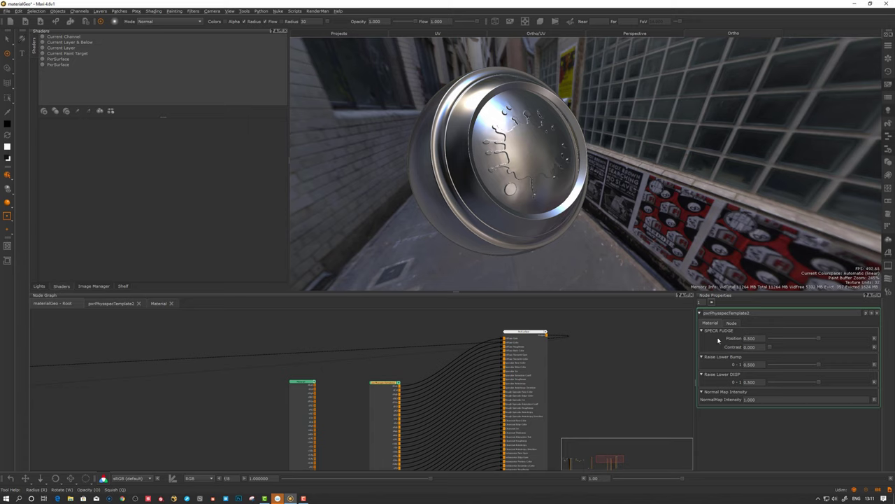
drag(386, 379, 383, 379)
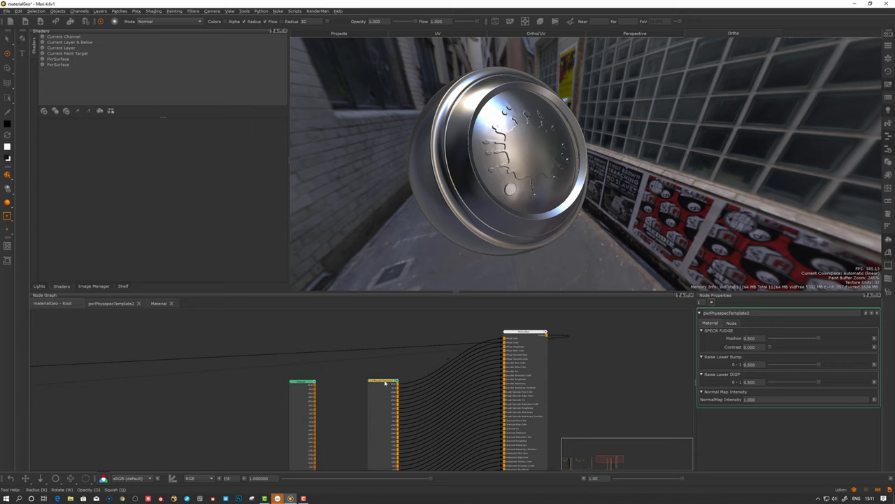
Step: Reopen the pxrPhysspecTemplate2 node's internal graph and inspect the SPECR FUDGE node's settings in the SPEC section
click(116, 305)
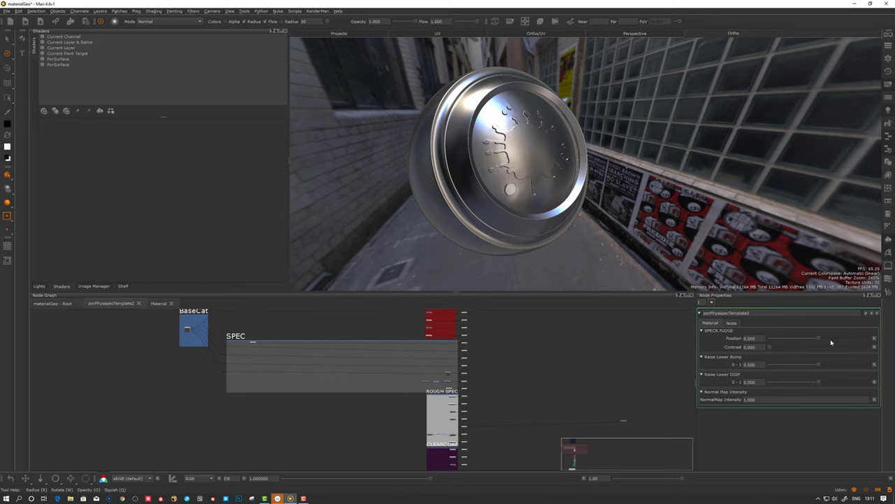
scroll(462, 381, up, 6)
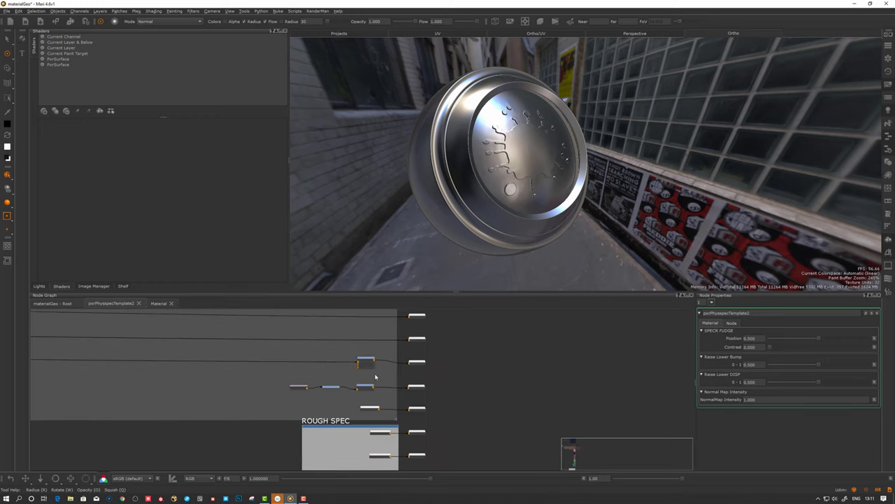
click(418, 347)
click(415, 343)
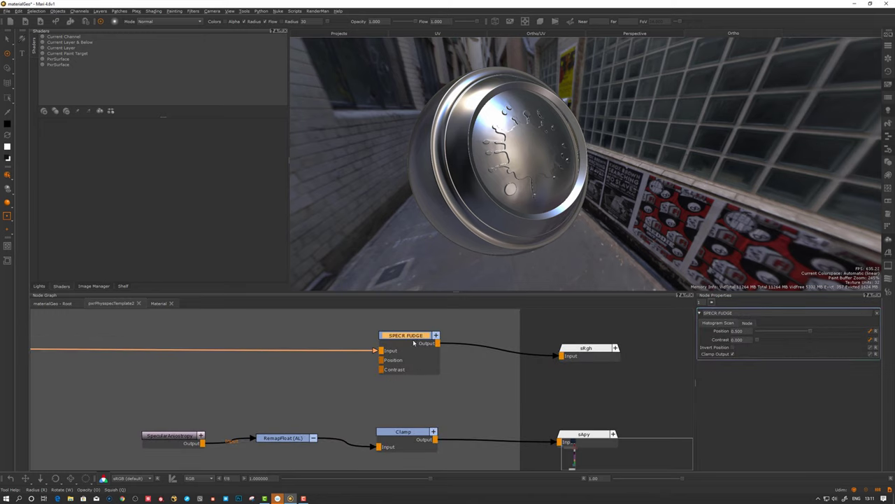
click(413, 341)
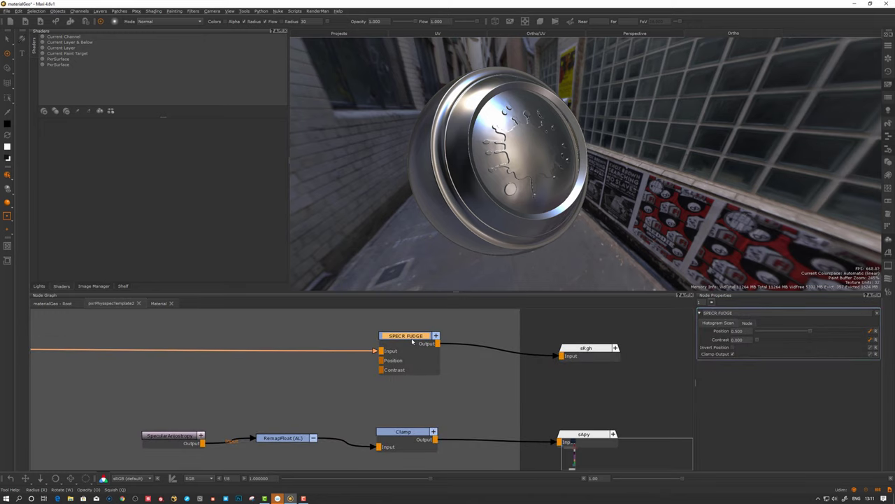
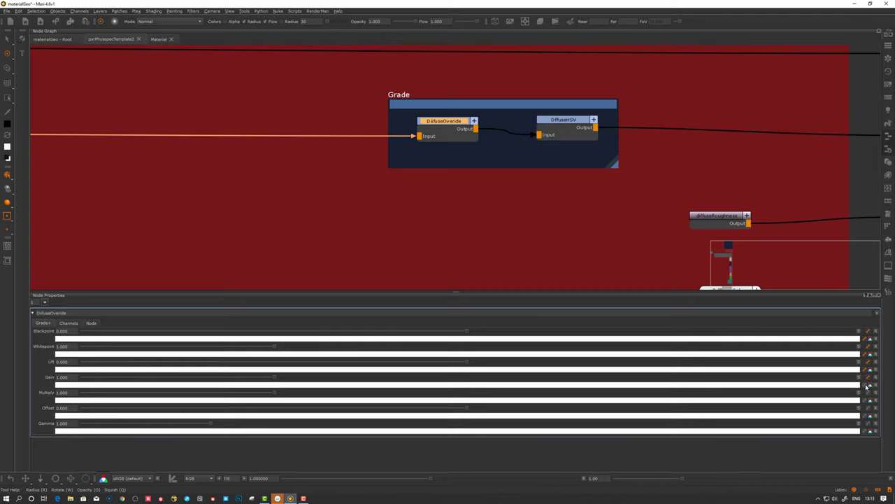
Step: Expose the DffuseHSV node's Saturation Scale, Value Scale and Hue Shift knobs on the material and restore the normal pane layout
click(544, 119)
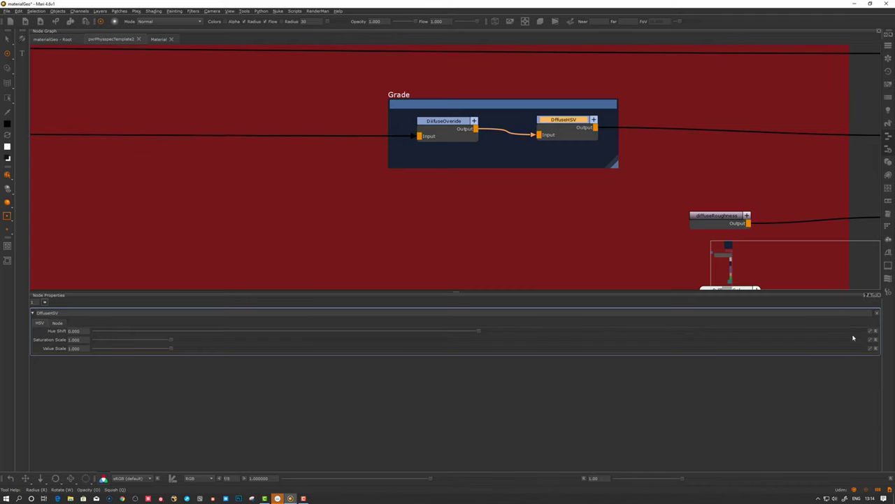
key(space)
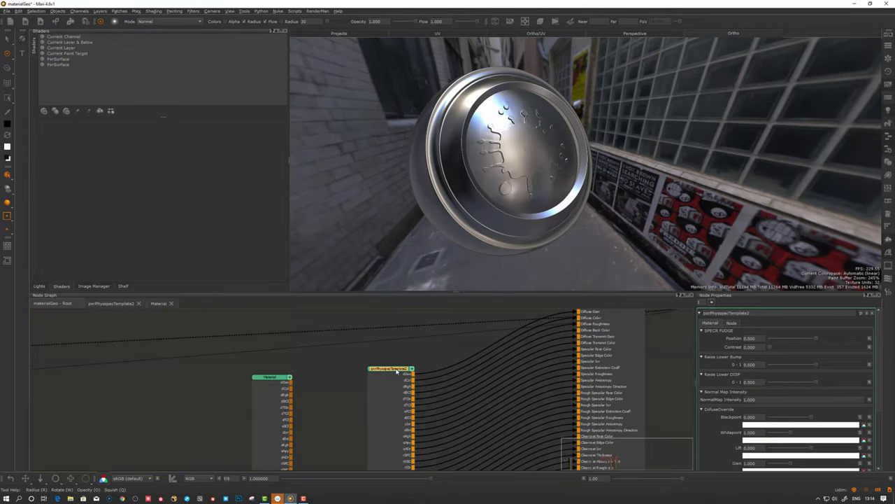
Step: Review the pxrPhysspecTemplate2 node's exposed knob groups in the root graph, leaving DifuseOveride expanded and DffuseHSV collapsed
drag(399, 370, 392, 370)
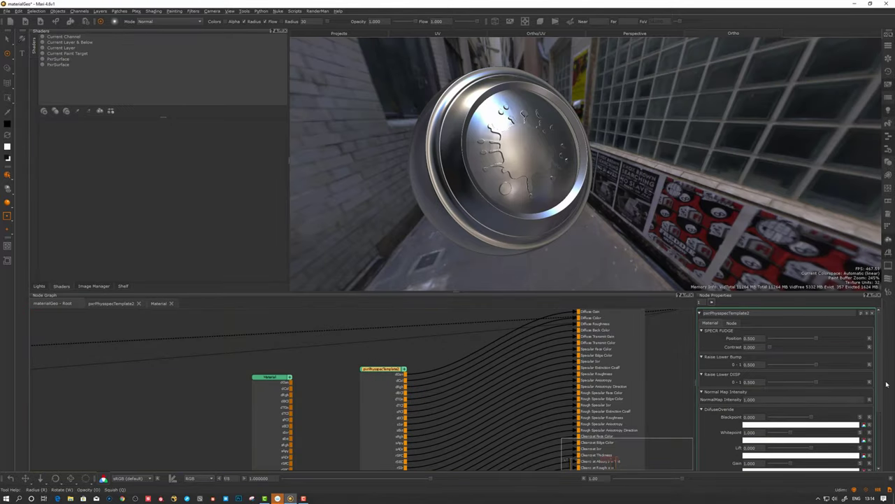
drag(880, 368, 882, 399)
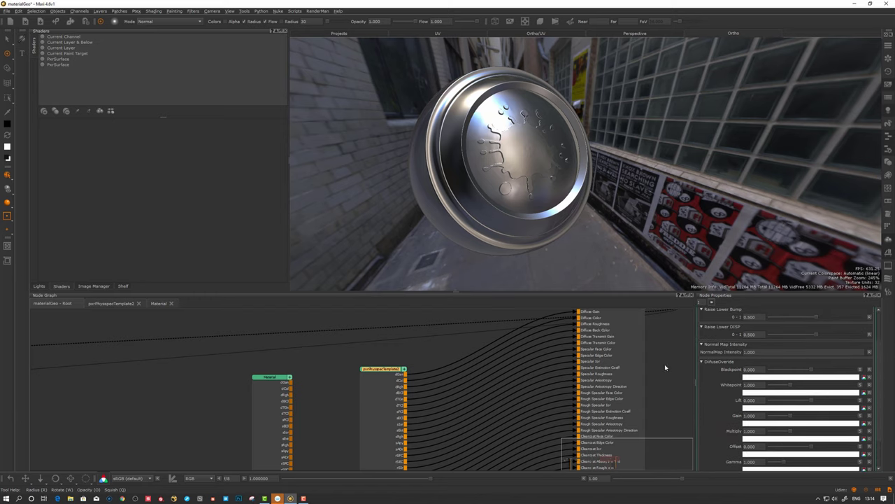
click(701, 361)
click(702, 417)
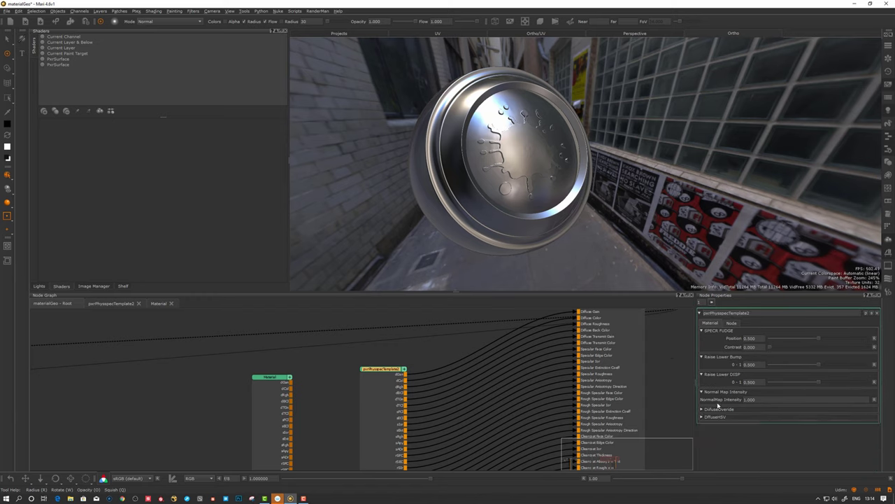
click(720, 410)
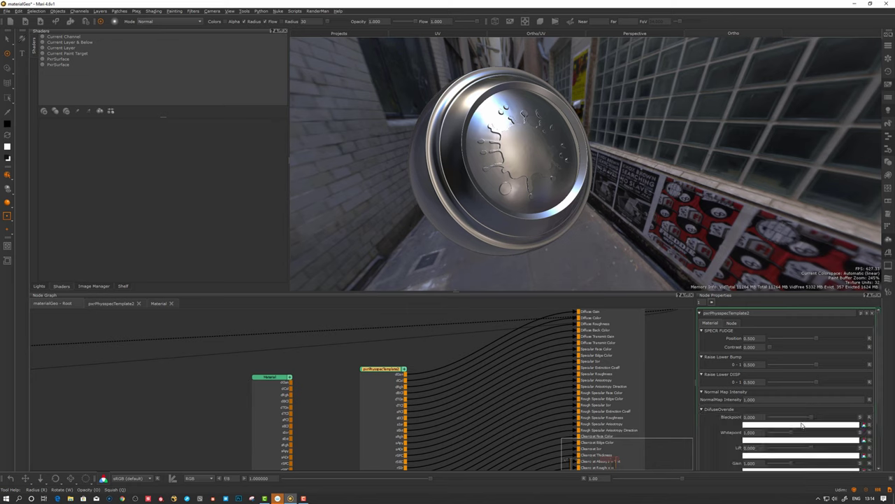
Step: Move the DifuseOveride group to the top of the pxrPhysspecTemplate2 node's knob list and close the knob editor
click(862, 314)
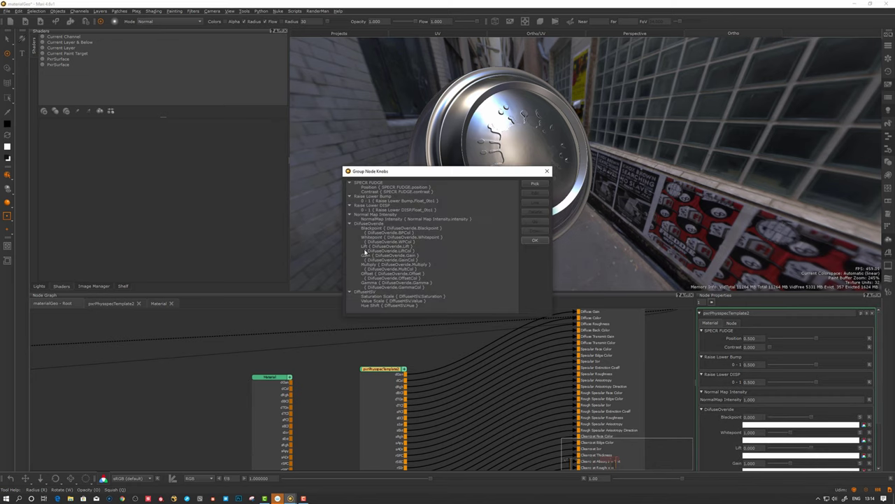
click(364, 224)
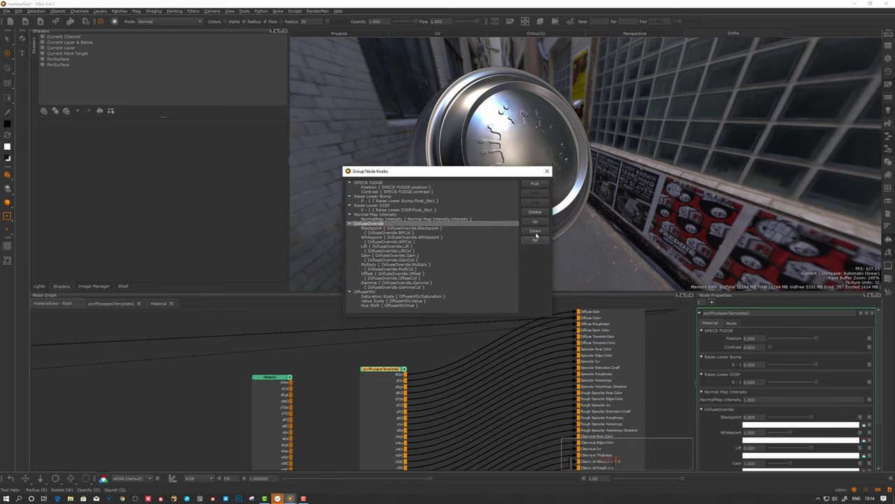
click(536, 222)
click(536, 221)
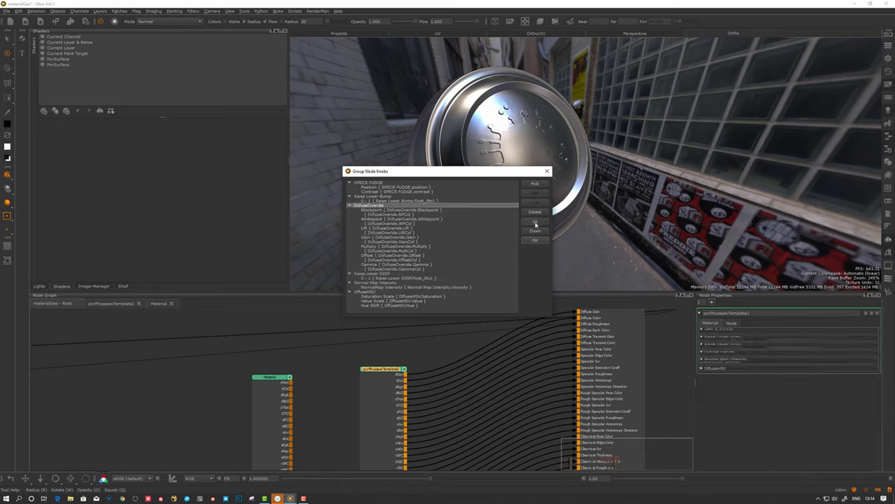
click(536, 221)
click(536, 223)
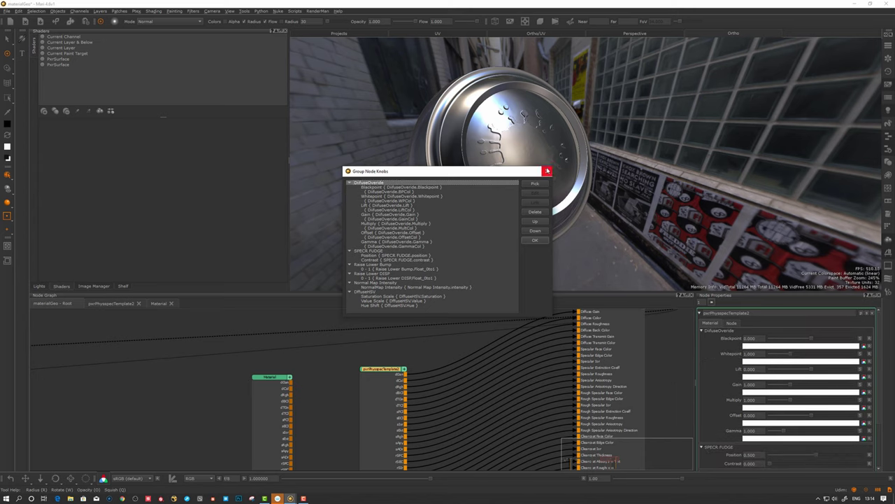
click(547, 170)
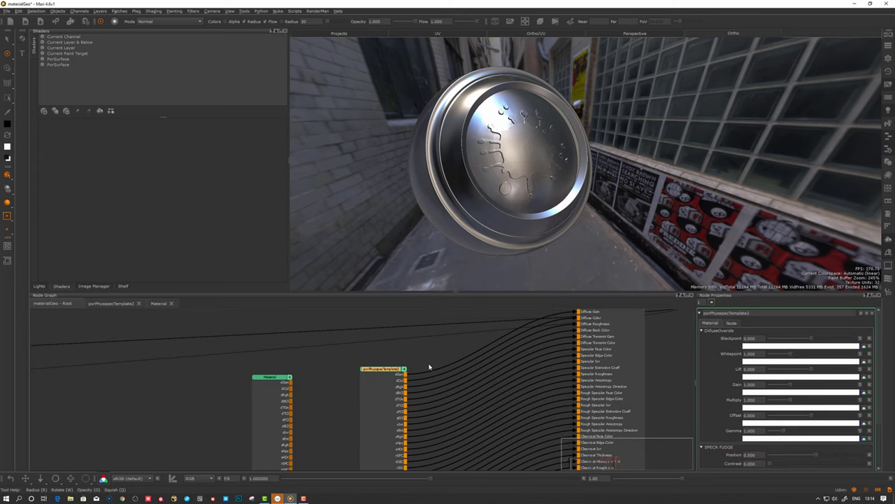
Step: Reorder the pxrPhysspecTemplate2 node's knobs so the DffuseHSV group sits directly below DifuseOveride
drag(371, 368, 373, 369)
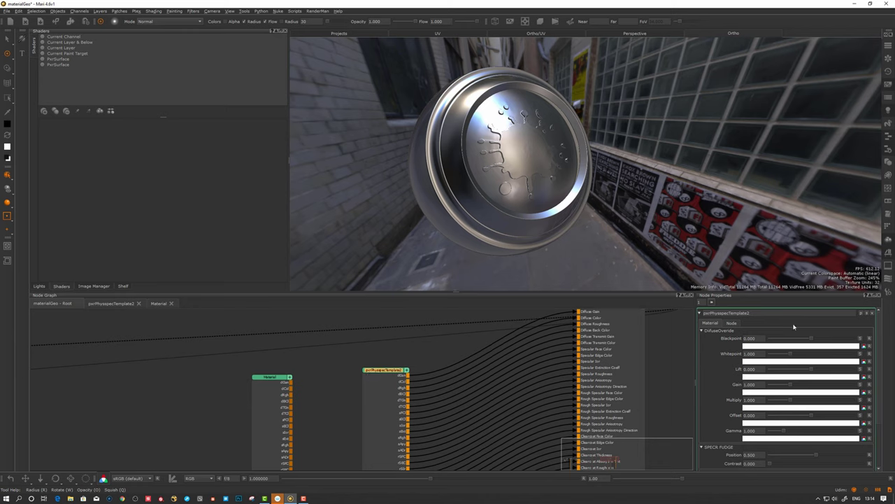
click(860, 313)
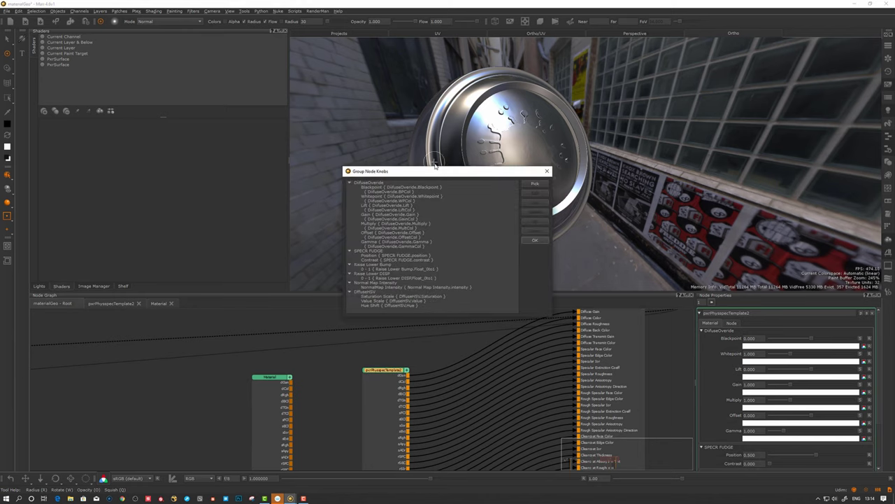
drag(436, 174, 430, 166)
click(356, 282)
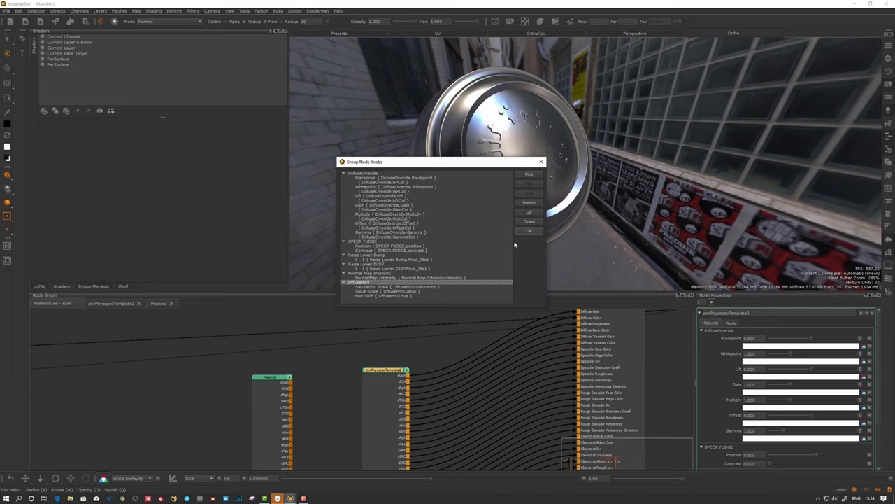
click(530, 214)
click(531, 214)
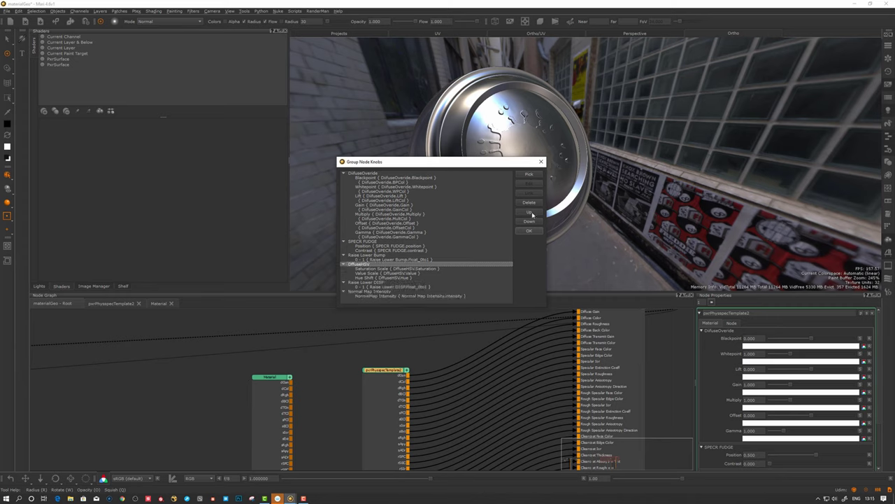
click(531, 214)
click(532, 214)
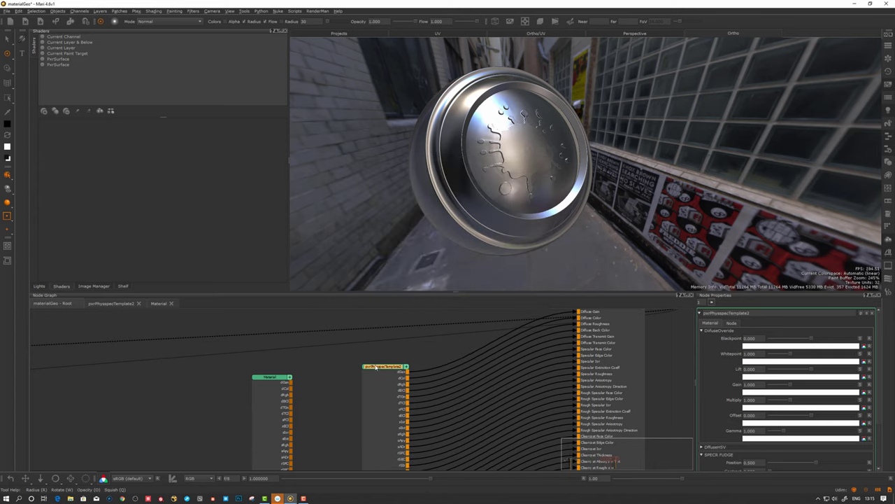
Step: Collapse the DifuseOveride group in the pxrPhysspecTemplate2 node's properties and expand the DffuseHSV group
click(702, 331)
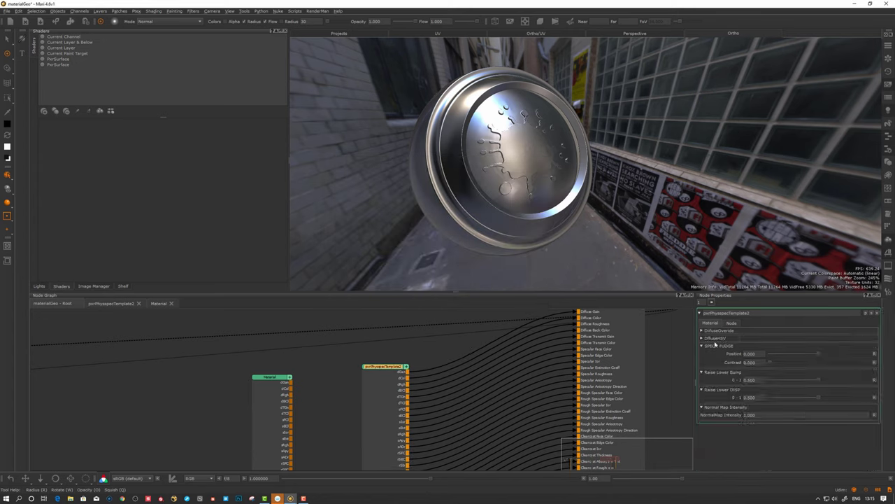
click(702, 330)
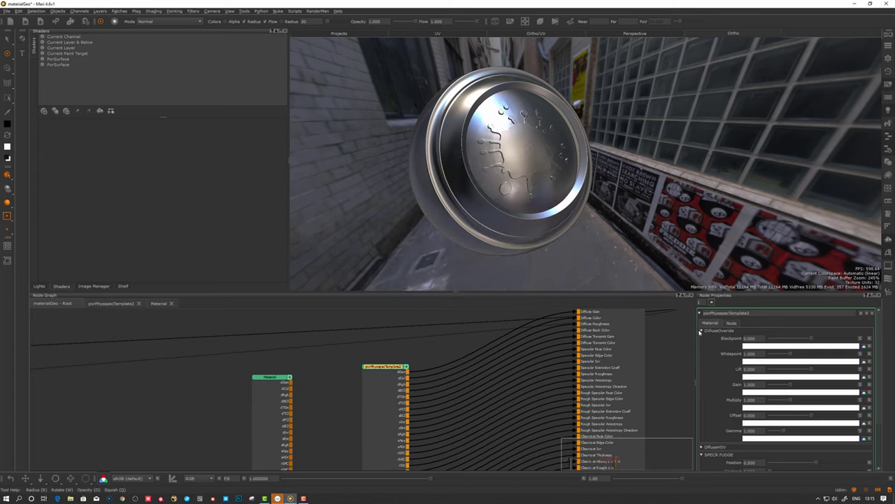
click(701, 331)
click(701, 338)
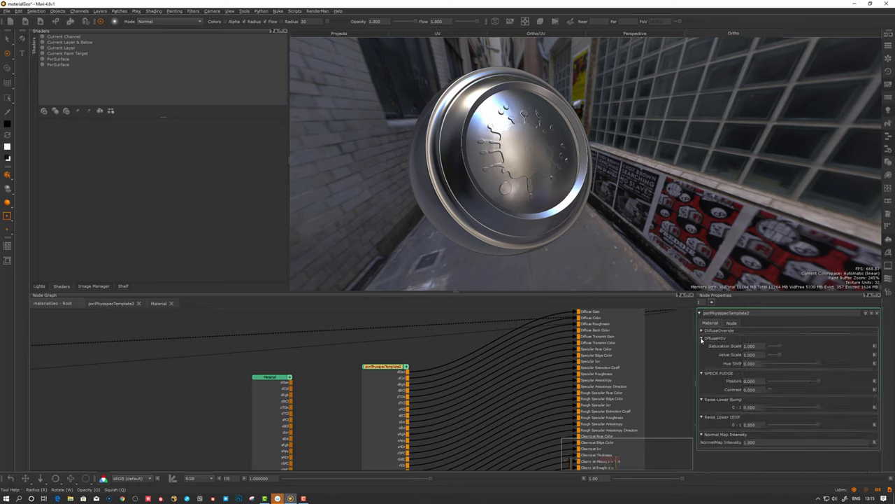
Step: Collapse the DffuseHSV knob group and open the pxrPhysspecTemplate2 node's internal graph at the BUMP DISP NORMAL backdrop
click(702, 339)
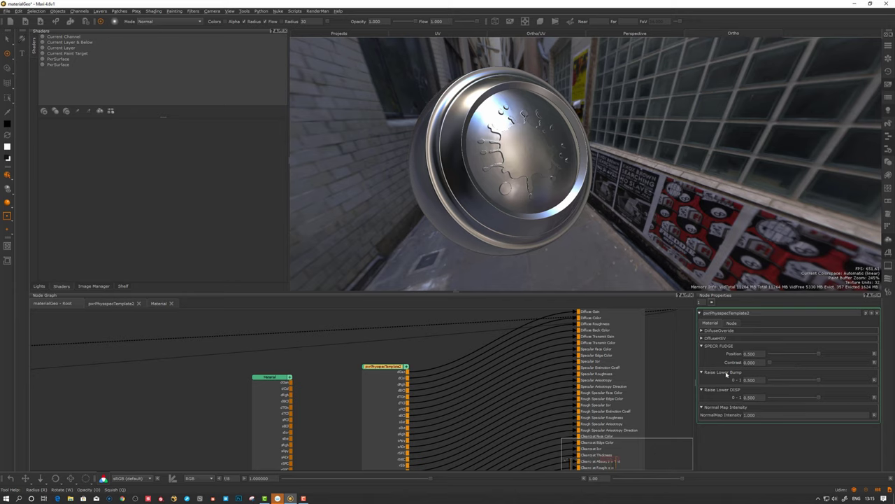
ctrl+double_click(376, 368)
middle_drag(417, 403, 567, 343)
scroll(568, 391, up, 15)
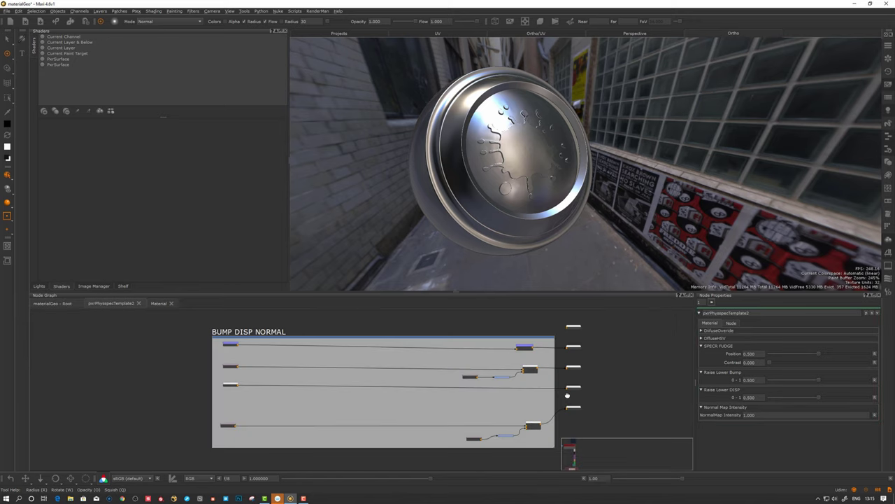
Step: Show all ports on the RemapFloat BUMP node and hide the ports of the Raise Lower Bump node feeding it
click(383, 395)
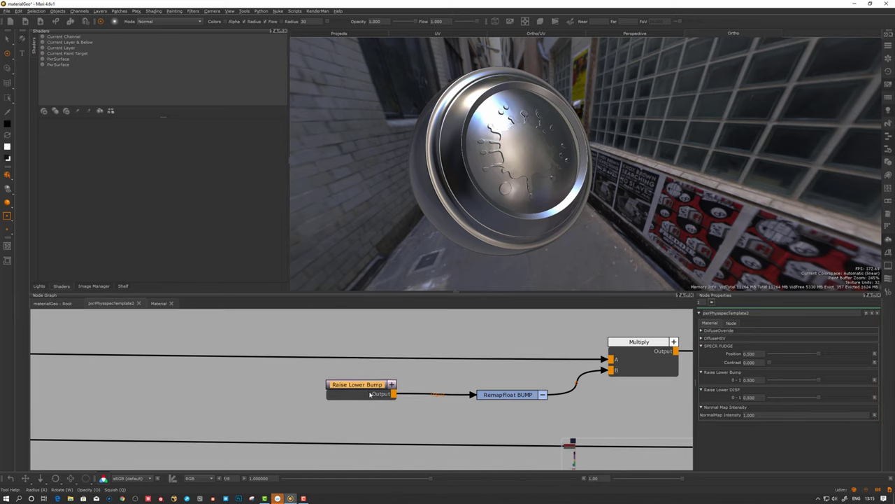
click(514, 397)
click(542, 394)
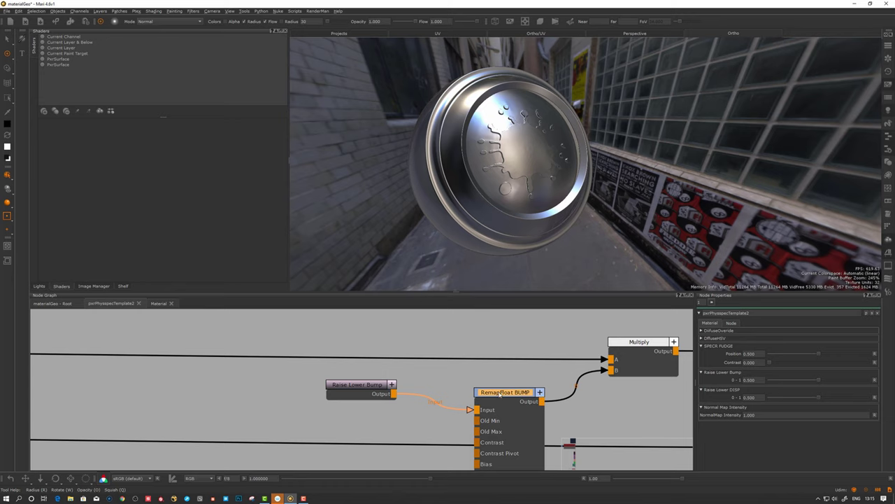
drag(355, 386, 349, 396)
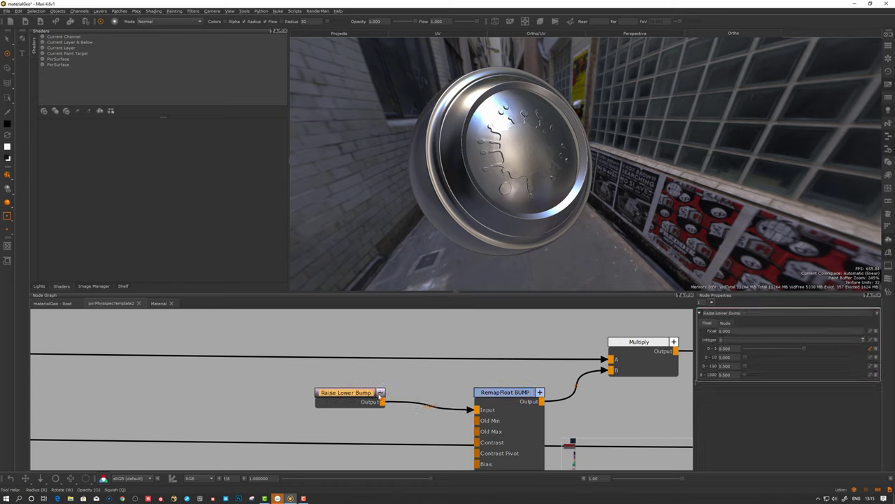
click(380, 392)
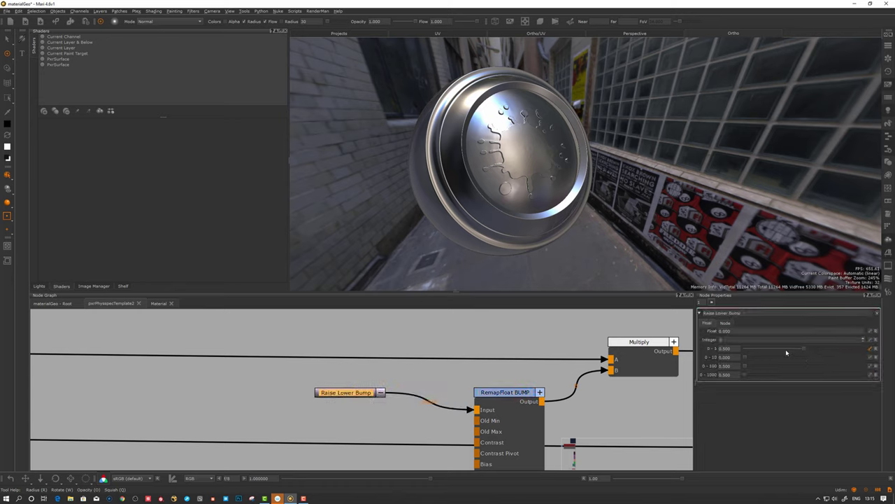
Step: Examine the RemapFloat BUMP node's New Min and New Max settings and its link to Raise Lower Bump
double_click(523, 394)
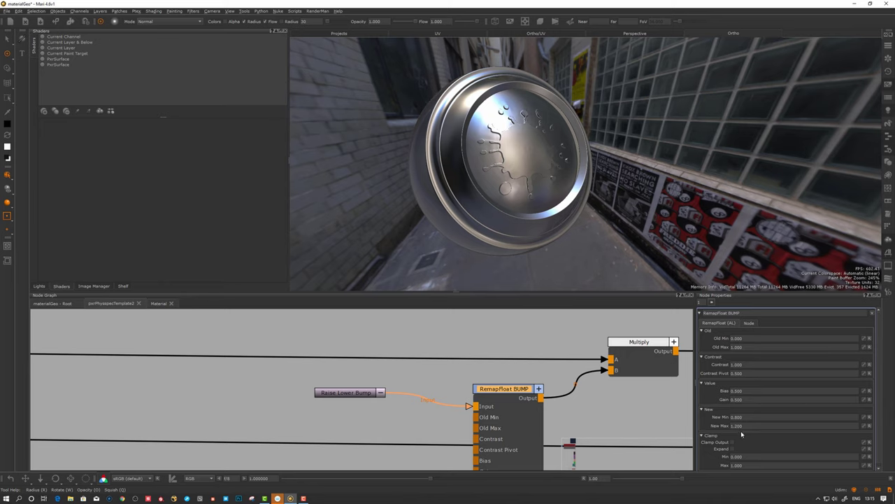
drag(501, 387, 503, 386)
drag(354, 396, 351, 395)
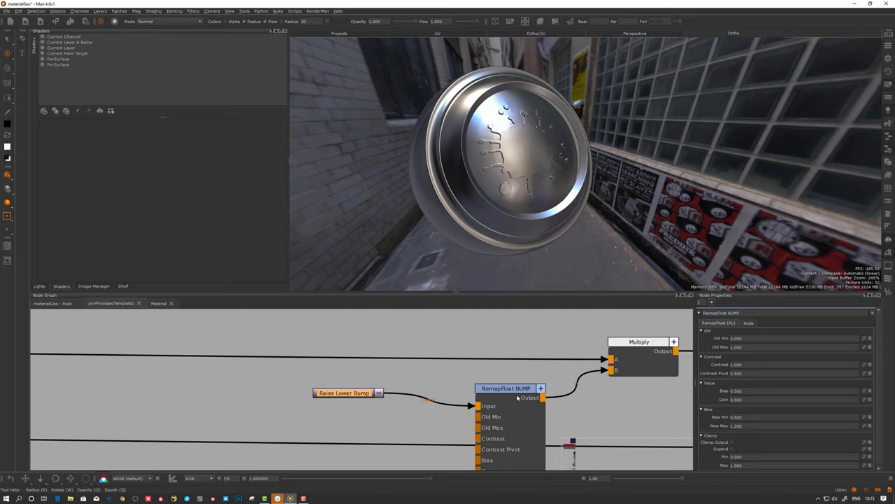
drag(518, 398, 519, 395)
scroll(366, 367, down, 4)
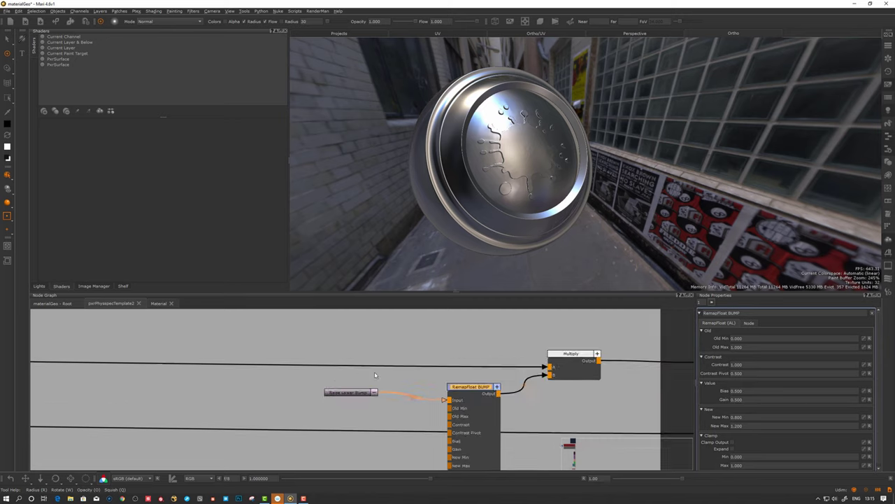
Step: Try out the Raise Lower Bump node's 0 - 1 value and set it back to 0.5
click(349, 394)
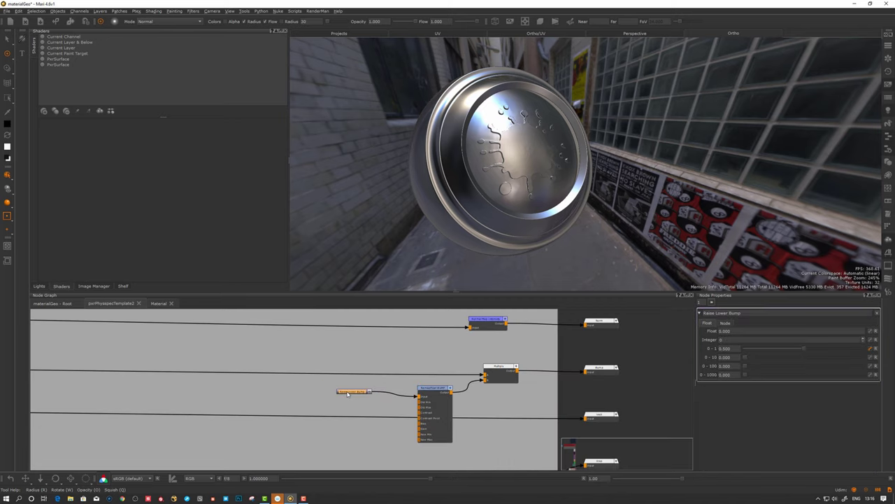
mouse_move(802, 349)
mouse_down()
mouse_move(757, 349)
mouse_move(814, 356)
mouse_move(794, 353)
mouse_move(805, 354)
mouse_up()
click(871, 349)
drag(745, 352, 818, 354)
text(0.5)
key(Return)
scroll(378, 397, up, 2)
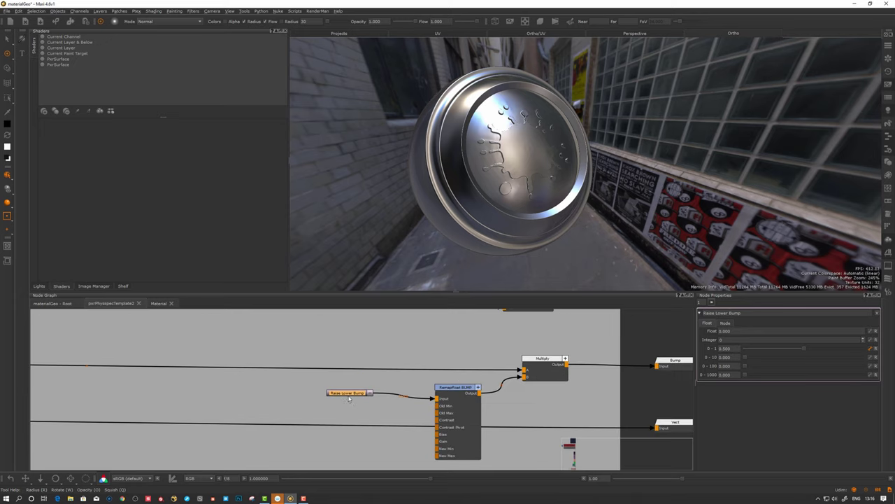
Step: Reduce the RemapFloat BUMP node to its connected ports and line up the Raise Lower Bump node with its input
scroll(358, 395, up, 2)
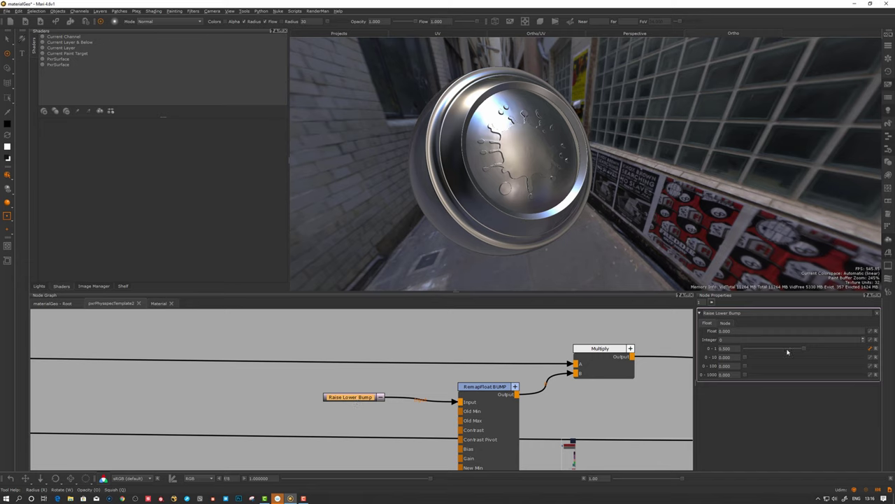
drag(356, 398, 358, 402)
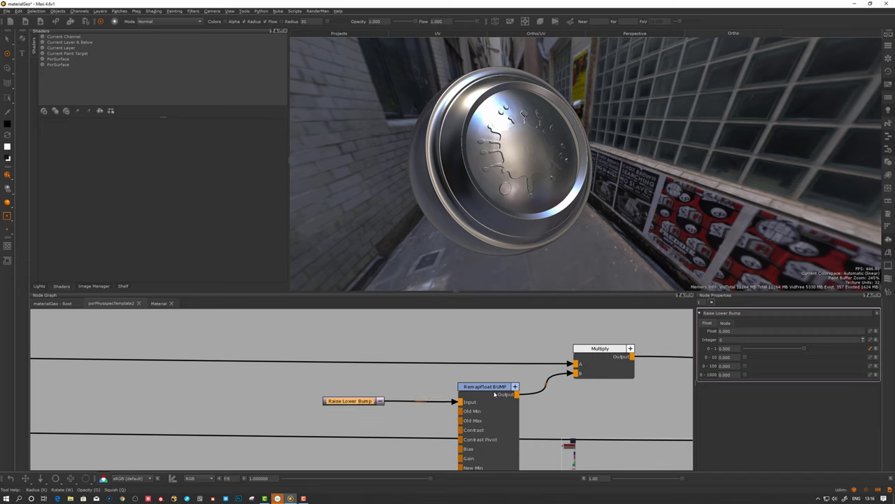
double_click(499, 387)
click(515, 386)
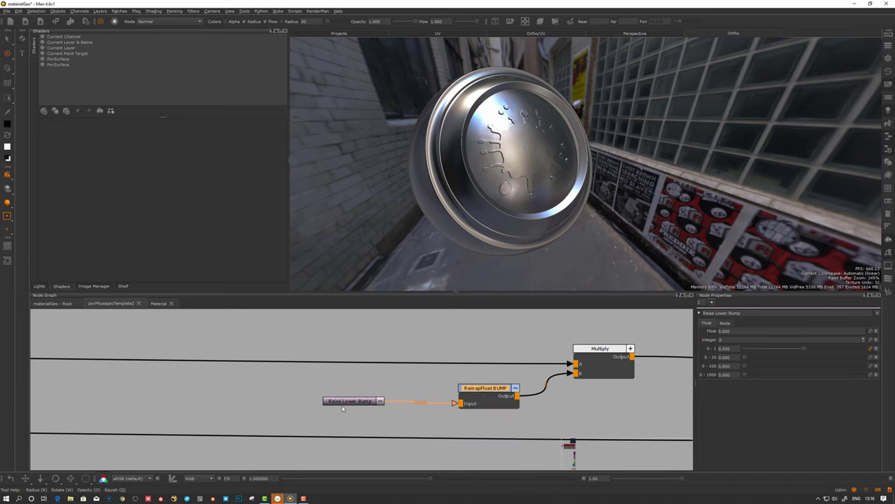
drag(484, 392, 481, 391)
drag(343, 404, 345, 403)
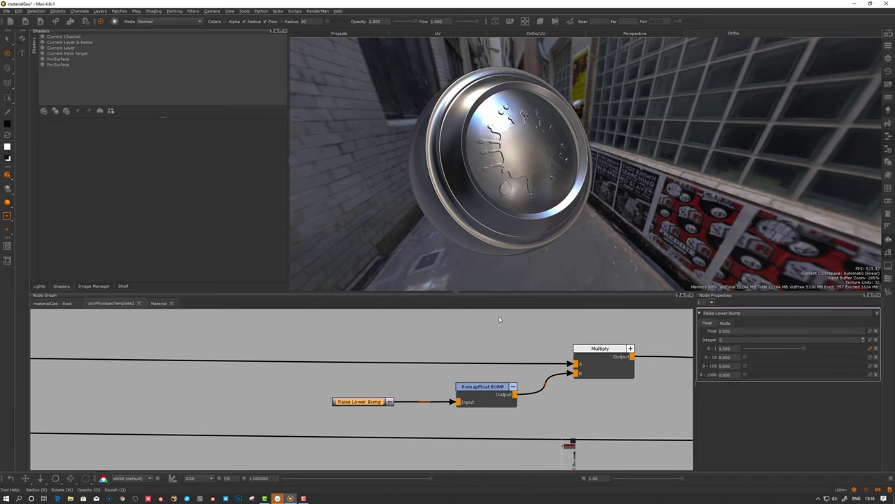
Step: Review the RemapFloat BUMP node's remap settings, leaving only its connected ports shown and Raise Lower Bump beside it
mouse_move(526, 208)
alt+mouse_down()
mouse_move(533, 208)
mouse_move(518, 213)
mouse_move(516, 228)
mouse_move(508, 210)
alt+mouse_up()
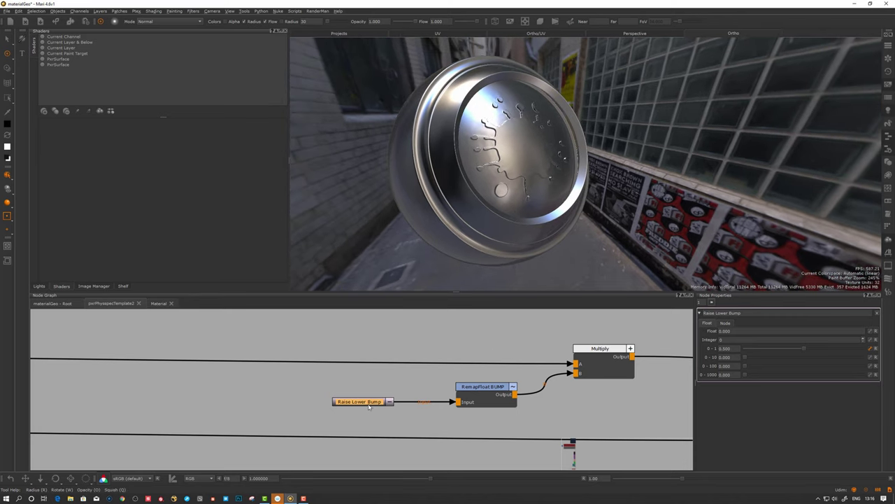
click(469, 397)
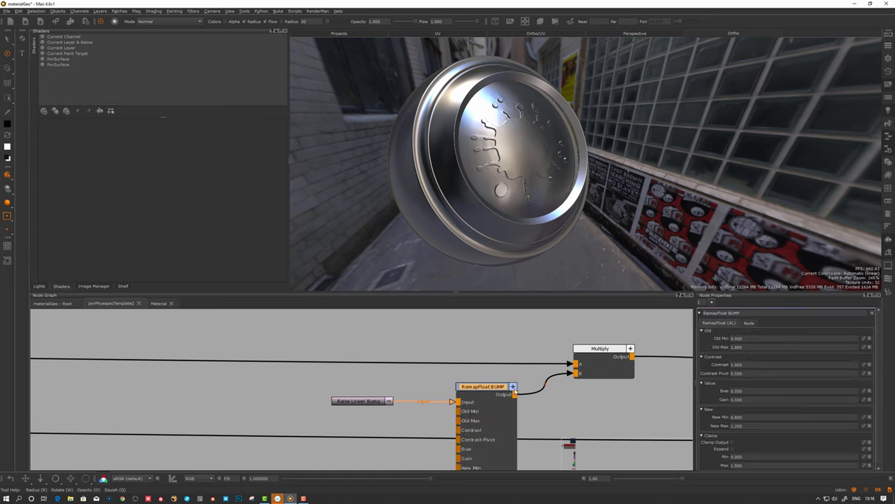
click(370, 402)
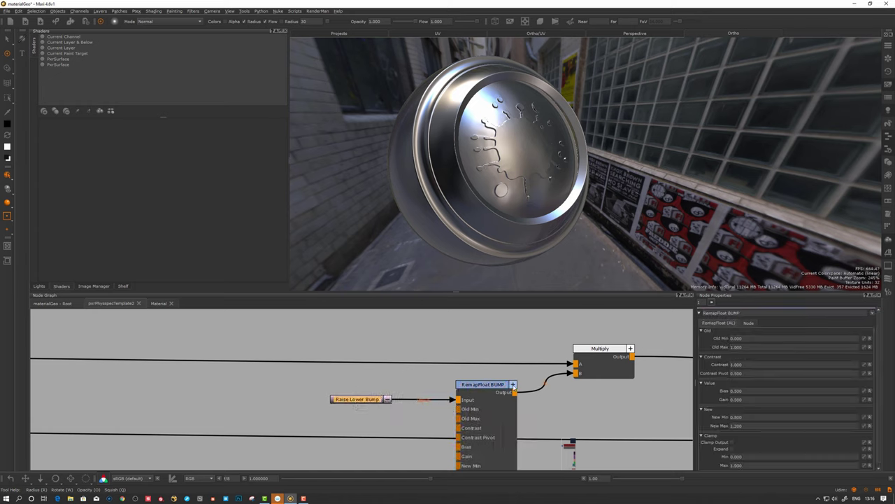
click(514, 385)
drag(374, 400, 381, 398)
click(373, 399)
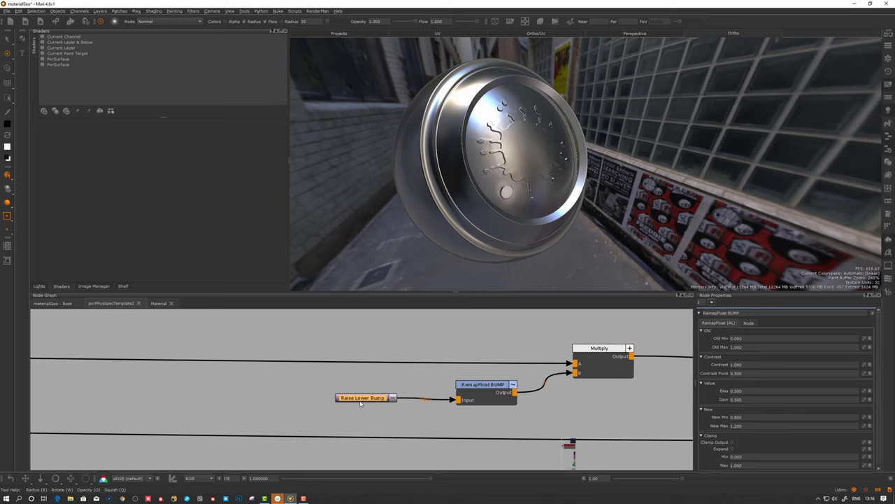
Step: Display the RemapFloat BUMP output on the model and inspect the Multiply node that it feeds
click(470, 388)
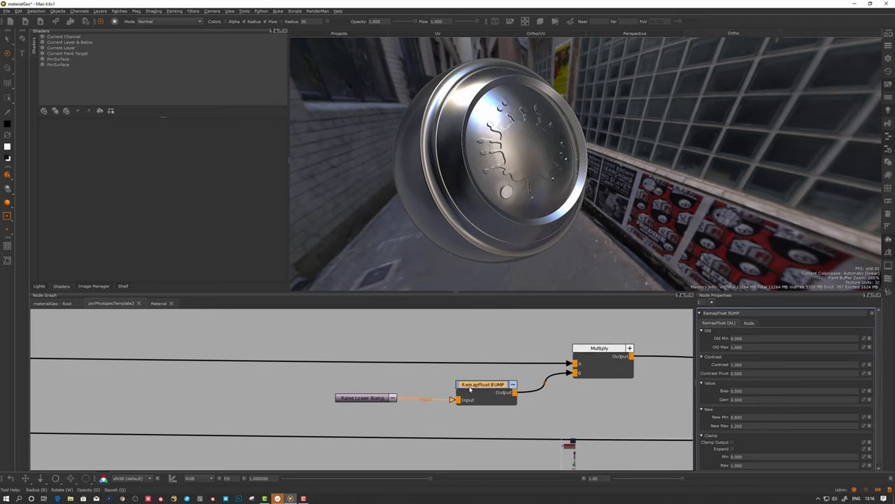
key(1)
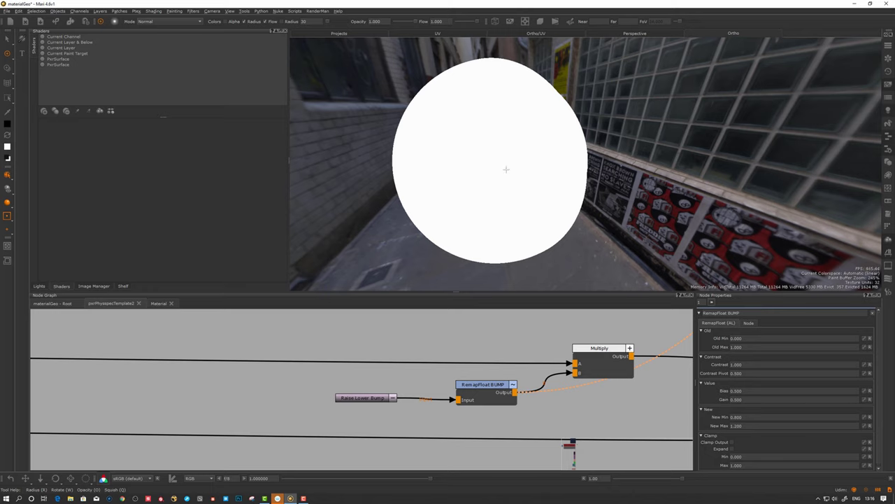
click(598, 356)
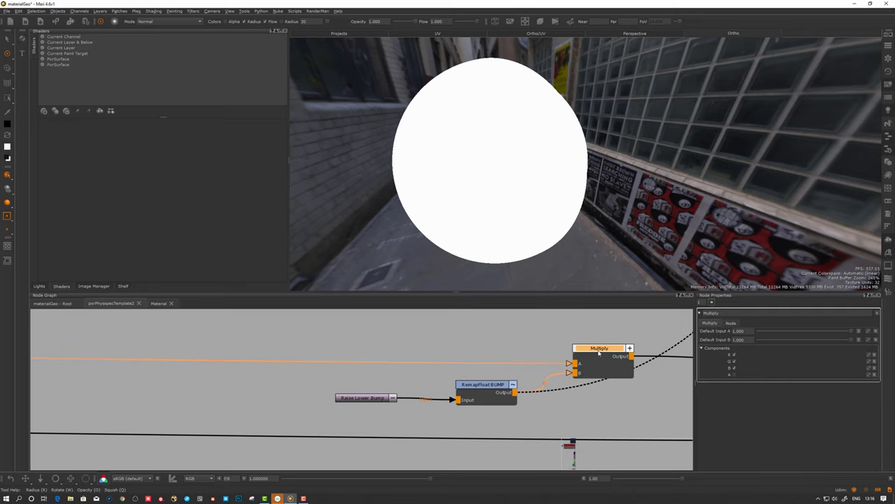
alt+drag(488, 164, 494, 163)
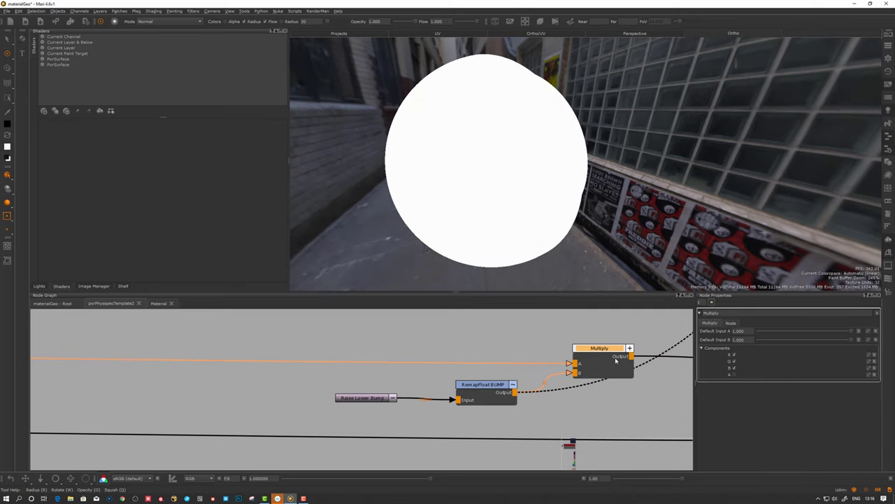
drag(616, 359, 614, 356)
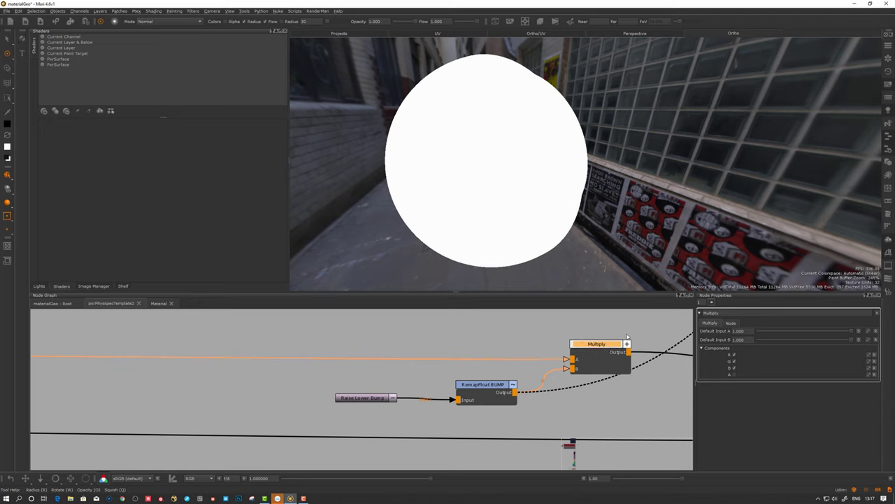
Step: Examine the matching displacement multiply and remap nodes at the lower end of the BUMP DISP NORMAL backdrop
scroll(608, 346, down, 4)
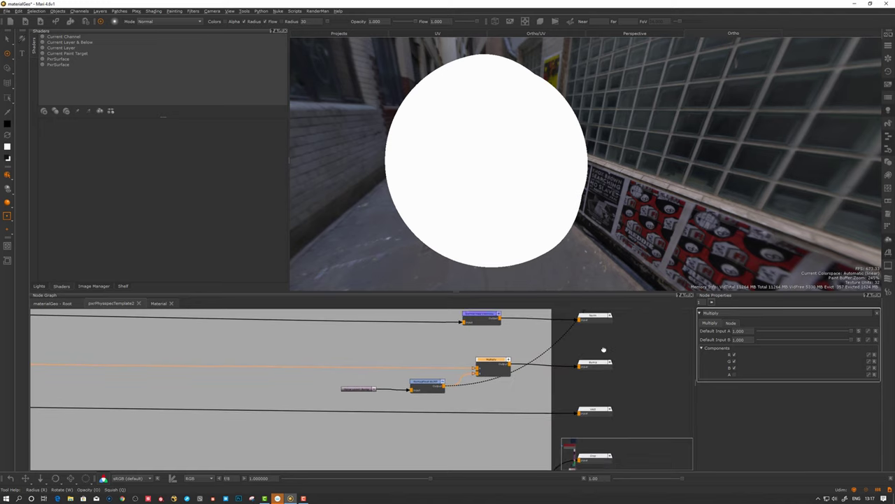
middle_drag(604, 349, 602, 314)
middle_drag(617, 382, 612, 349)
middle_drag(594, 395, 595, 363)
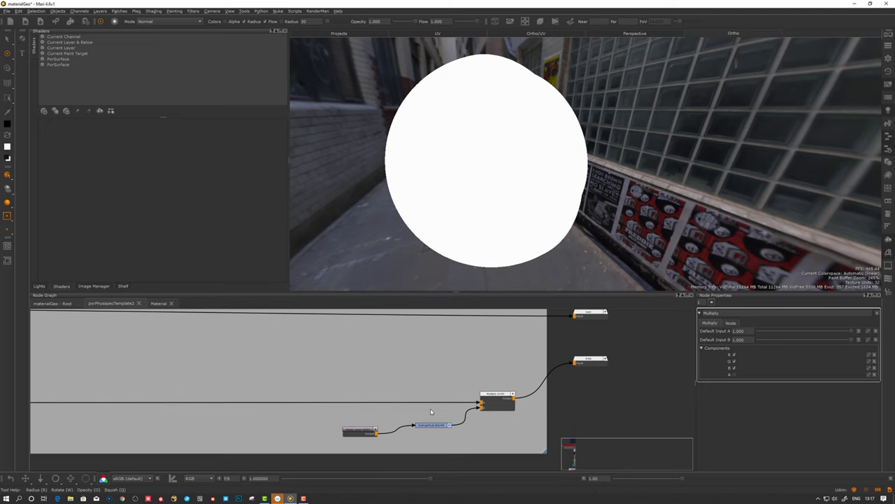
scroll(461, 385, down, 2)
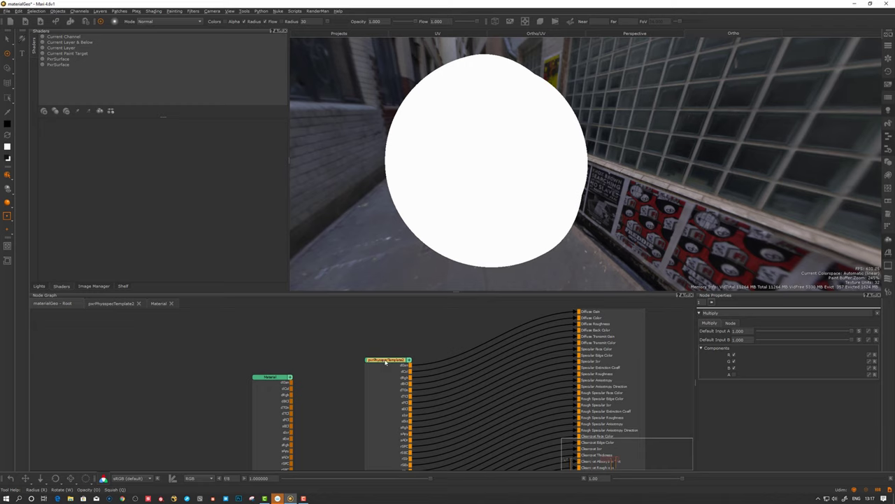
Step: Open the pxrPhysspecTemplate2 node's properties and collapse all its knob groups, from DifuseOveride to Normal Map Intensity
double_click(385, 362)
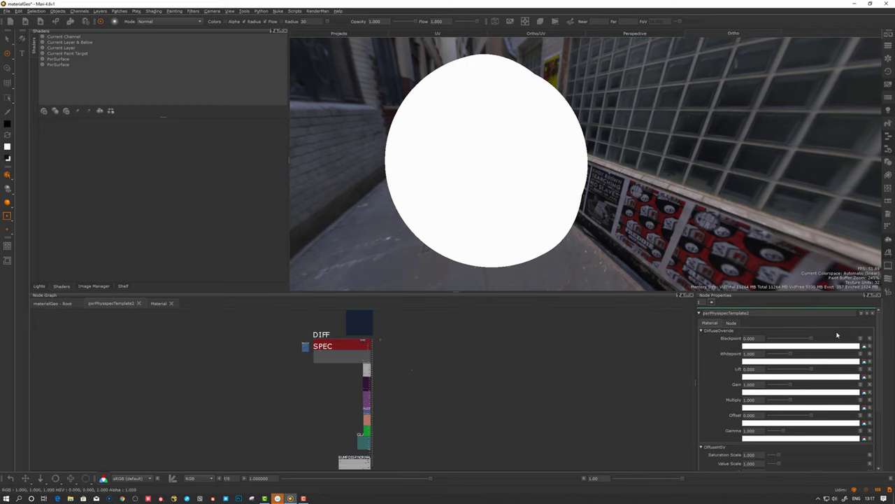
click(702, 330)
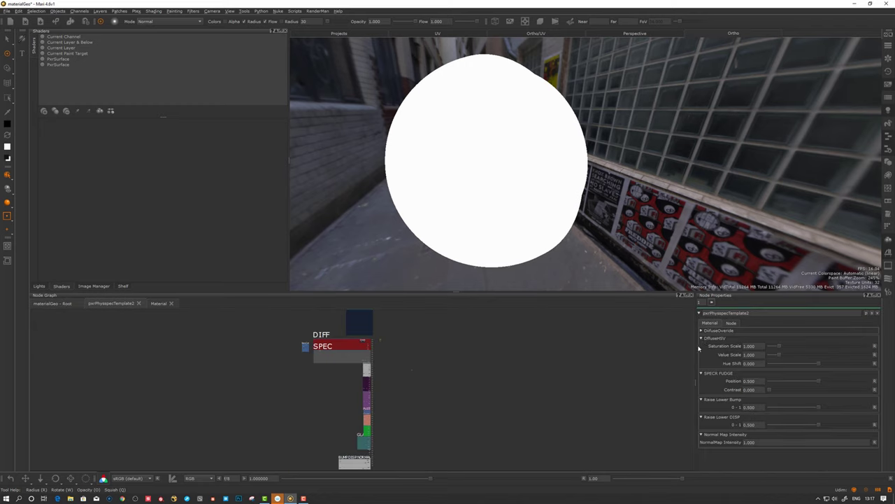
click(701, 338)
click(701, 346)
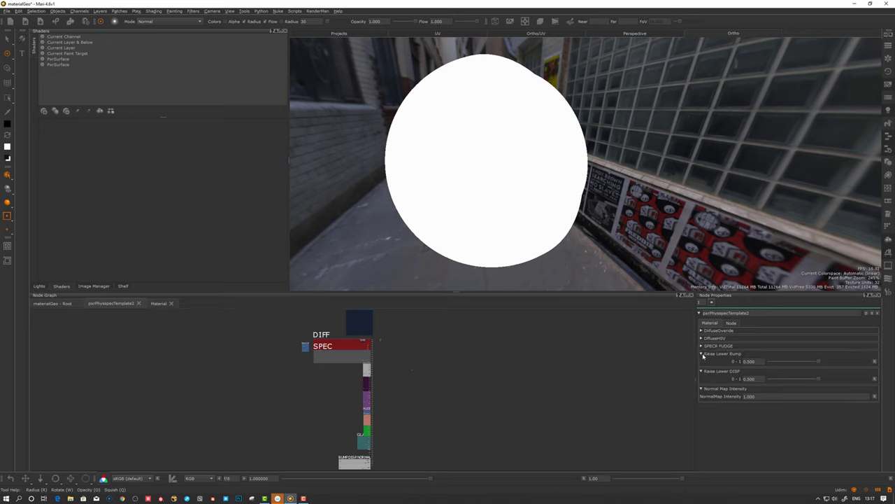
click(703, 355)
click(701, 361)
click(702, 369)
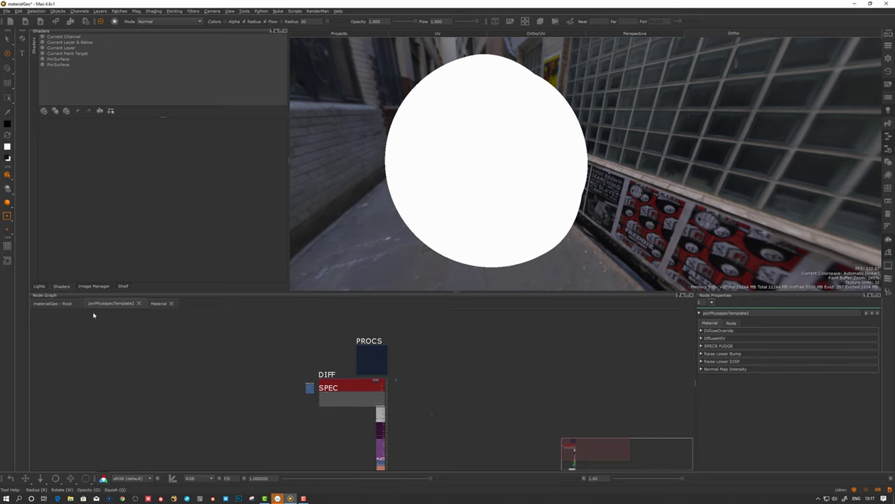
Step: Return to the root graph, collapse pxrPhysspecTemplate2's exposed ports to a single Output, and move the node up
click(53, 303)
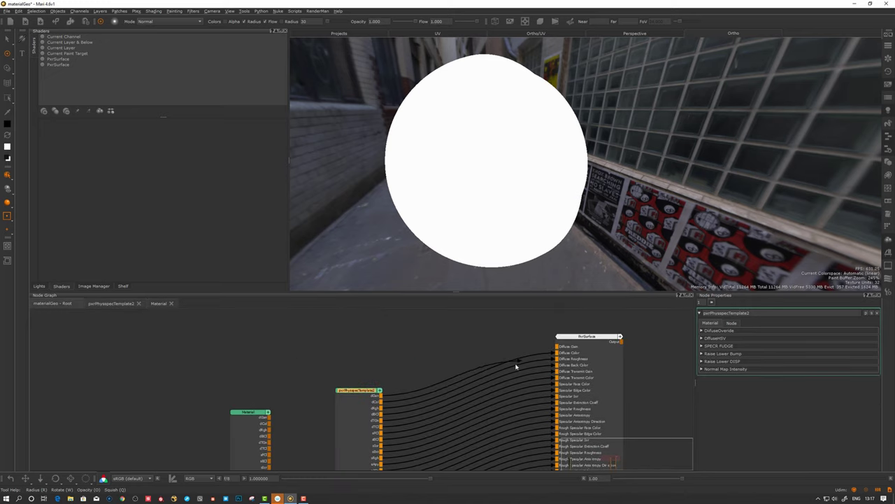
click(379, 392)
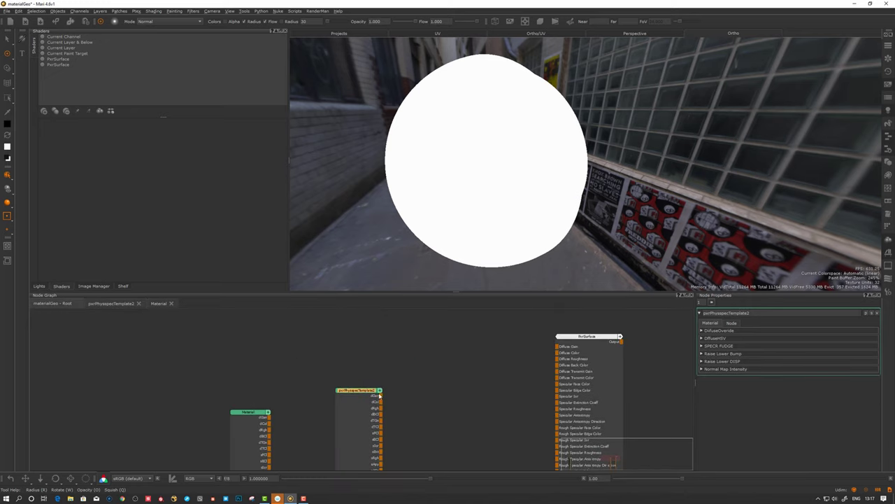
drag(365, 394, 382, 353)
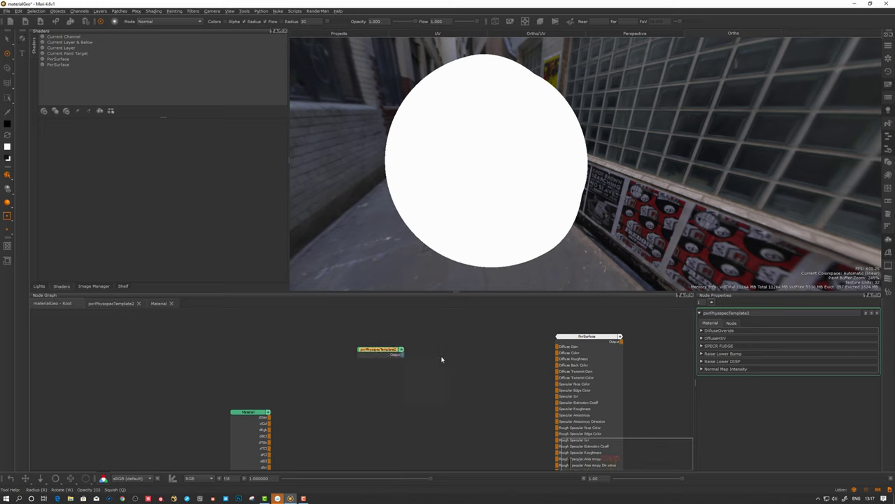
Step: Update the pxrPhysspecTemplate preset among the mask shelf's BuildingBlocks from the selected pxrPhysspecTemplate2 node
right_click(496, 378)
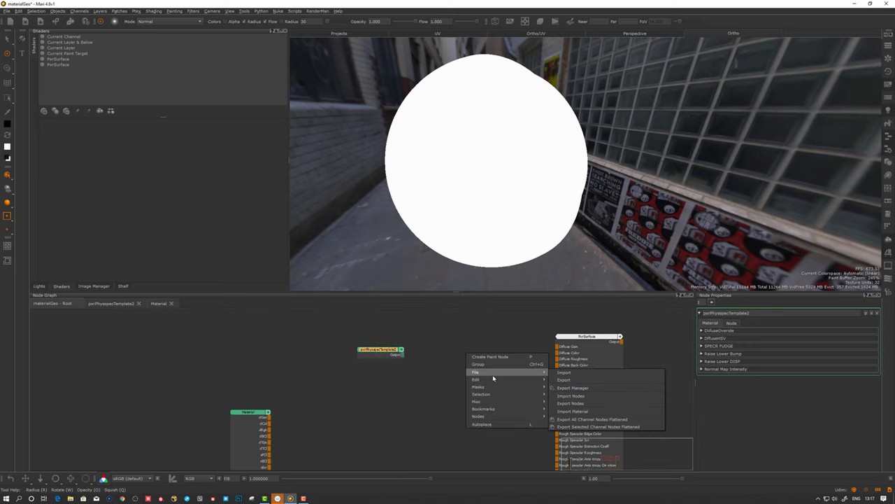
mouse_move(493, 388)
click(570, 388)
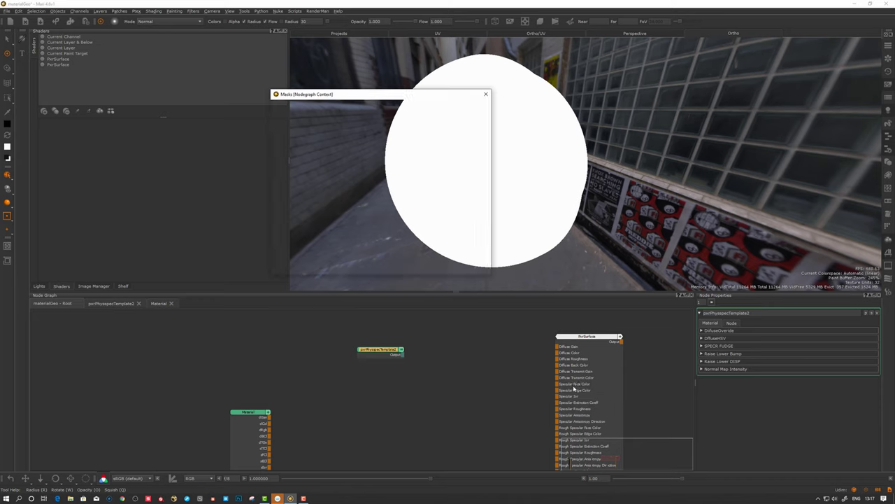
drag(376, 351, 368, 345)
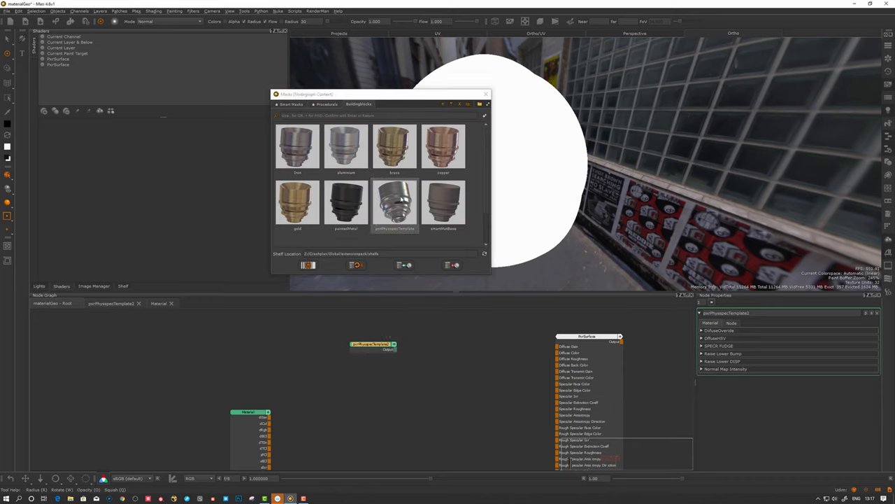
right_click(398, 190)
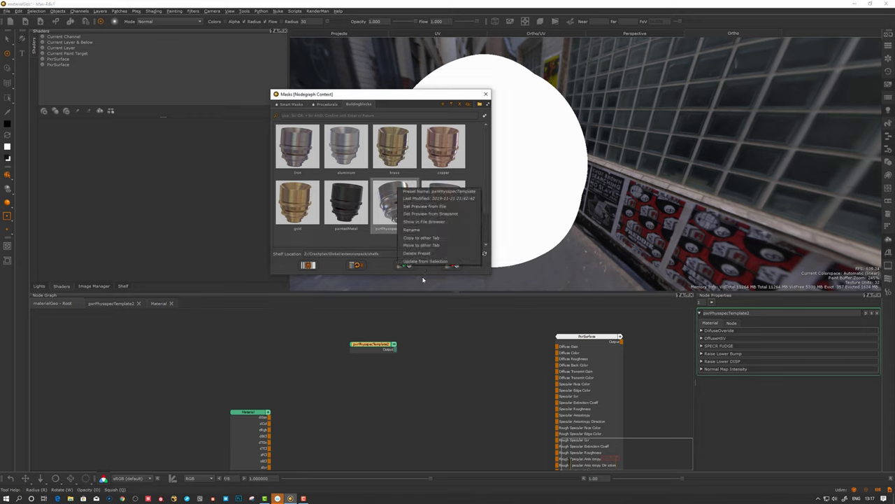
click(426, 261)
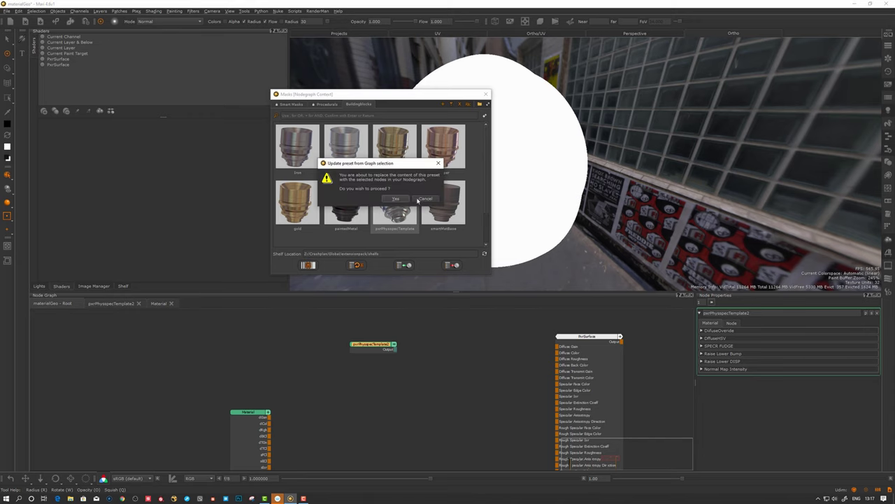
click(395, 199)
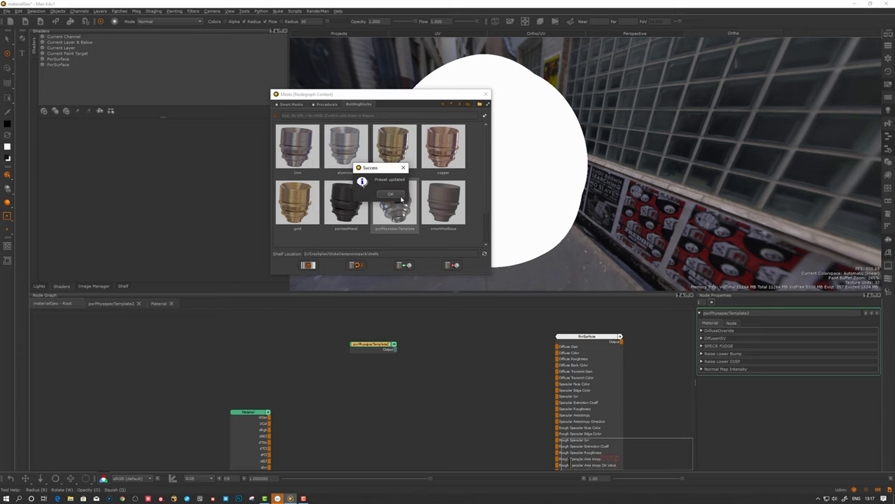
click(399, 196)
Step: Delete pxrPhysspecTemplate2 from the graph and add a fresh copy from the updated shelf preset
drag(390, 348, 372, 351)
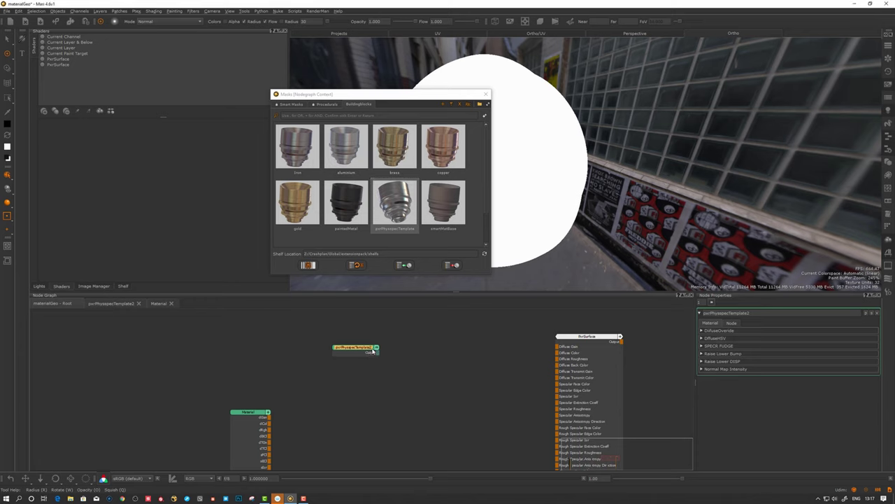
key(Delete)
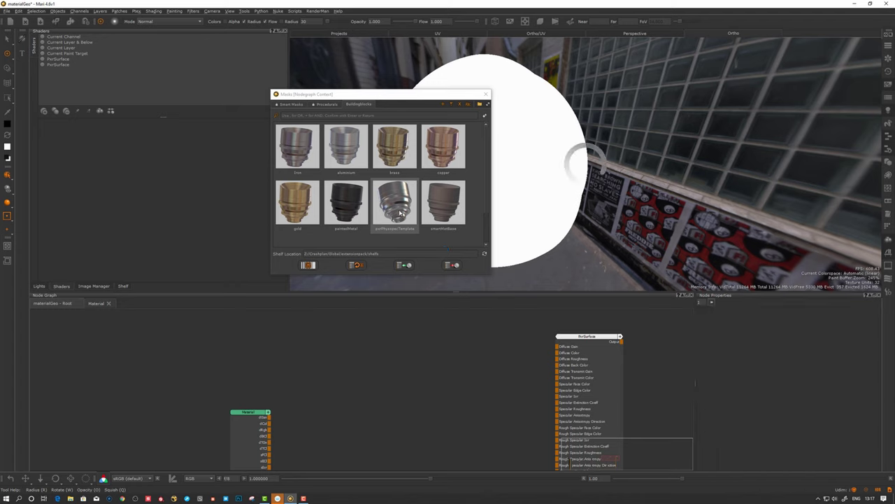
drag(400, 212, 384, 376)
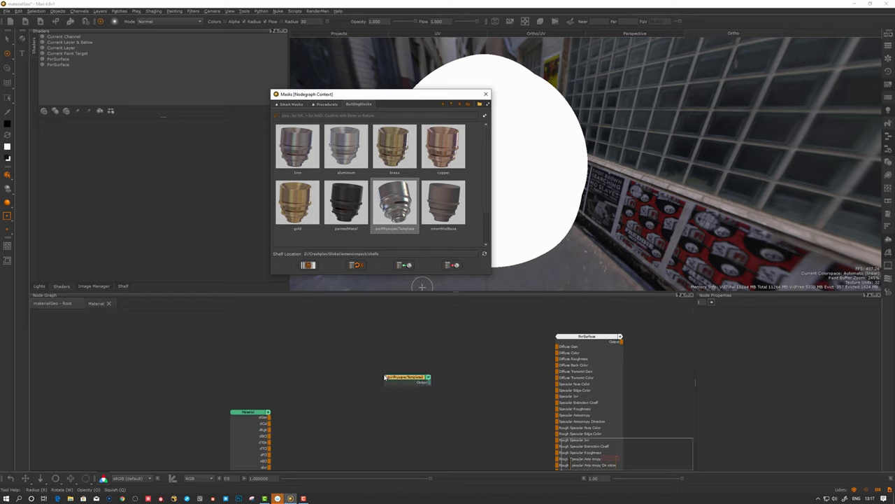
Step: Open the new template node's properties, collapsing the DiffuseHSV group and leaving DifuseOveride expanded
drag(405, 380, 399, 375)
double_click(399, 374)
click(703, 331)
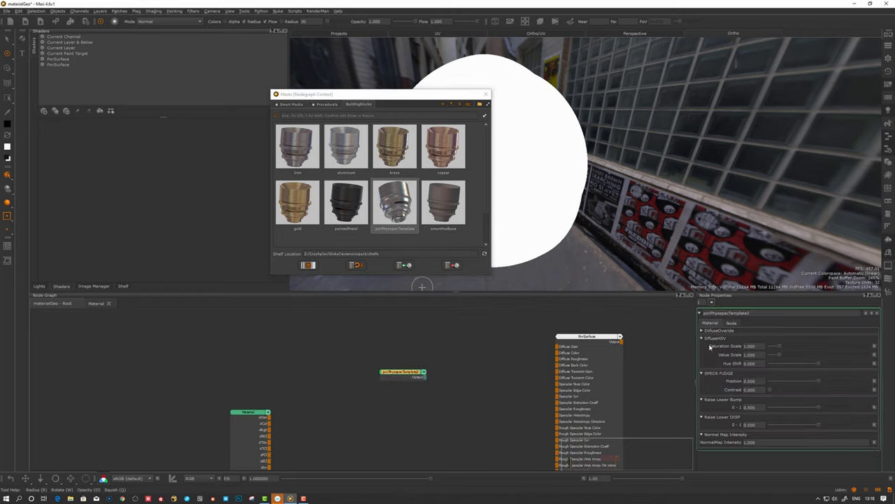
click(703, 338)
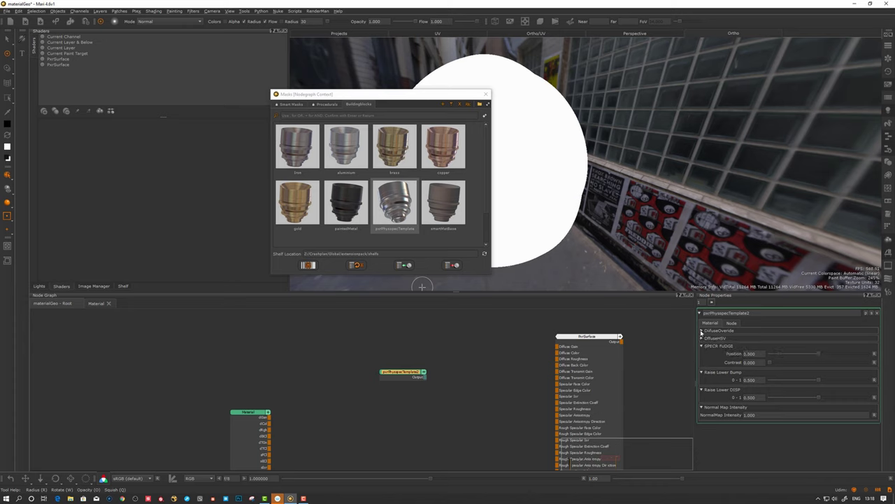
click(703, 331)
Step: Connect the template node's Output to all PxrSurface inputs, close the mask shelf, and display the PxrSurface shading on the model
drag(389, 381, 562, 348)
click(412, 364)
drag(371, 357, 386, 351)
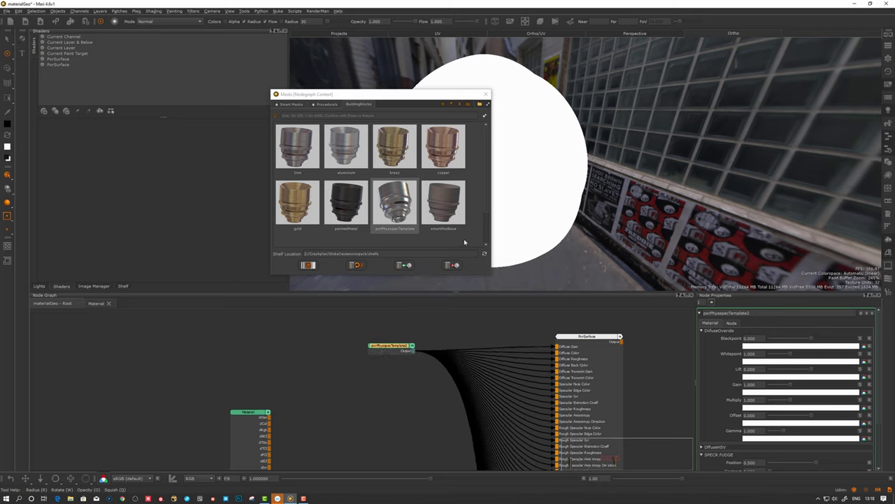
click(486, 94)
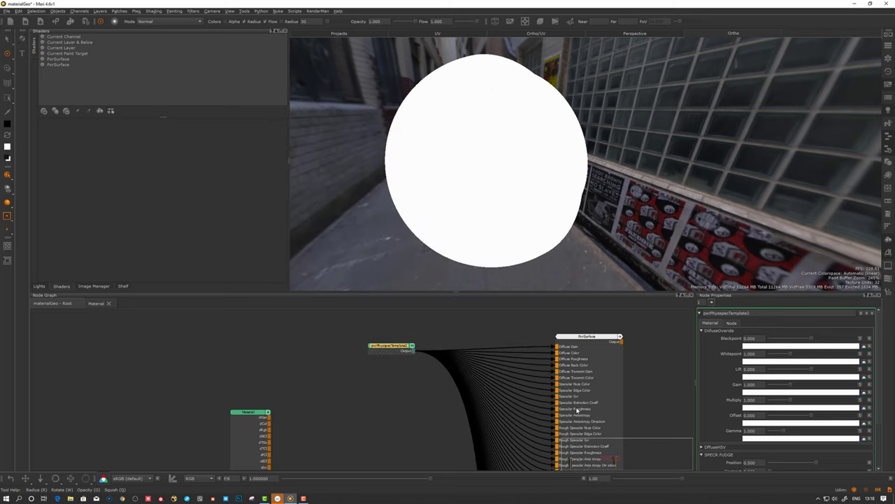
click(602, 343)
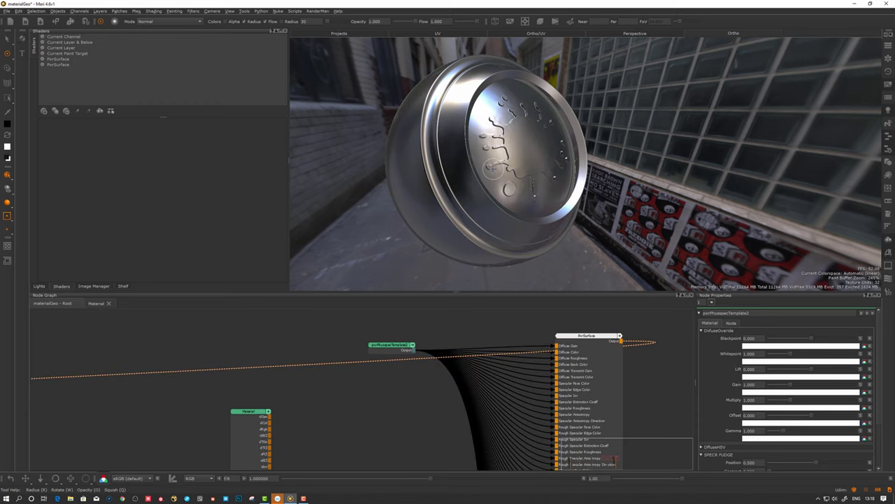
mouse_move(496, 172)
alt+mouse_down()
mouse_move(481, 160)
mouse_move(474, 175)
alt+mouse_up()
Step: Enter the pxrPhysspecTemplate2 group and add the brass preset from the mask shelf beside the BaseCat backdrop
drag(389, 350, 384, 351)
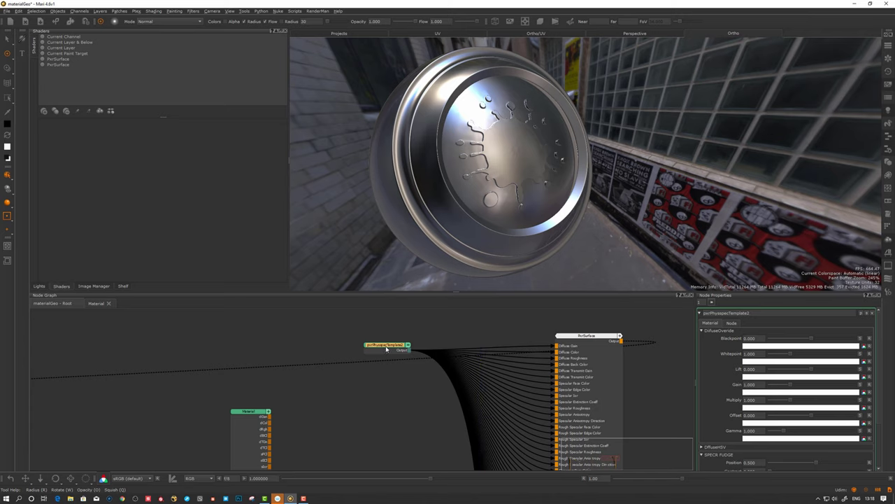
double_click(384, 350)
middle_drag(353, 382, 333, 389)
scroll(372, 368, up, 5)
scroll(398, 372, up, 5)
middle_drag(368, 327, 393, 425)
scroll(366, 383, up, 4)
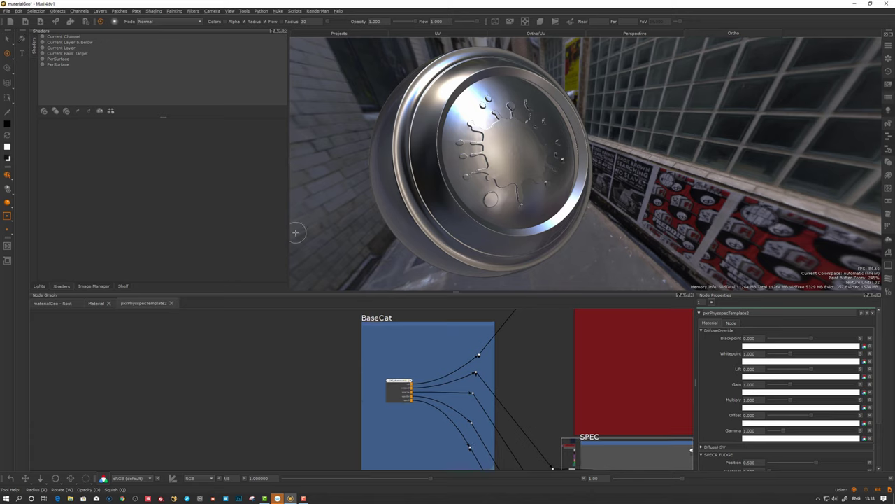
right_click(274, 347)
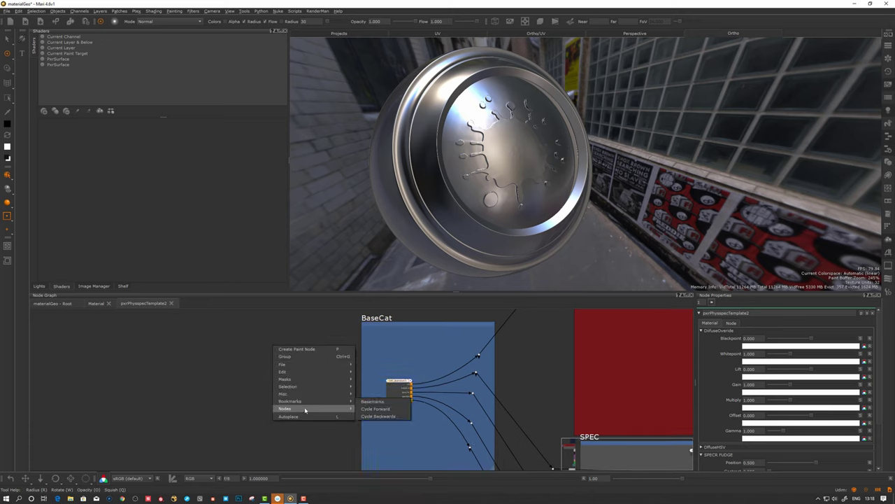
mouse_move(293, 386)
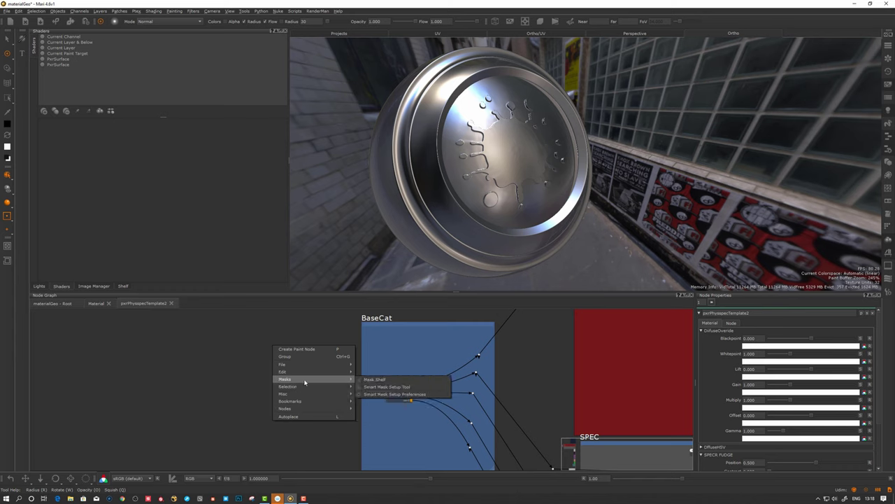
click(390, 381)
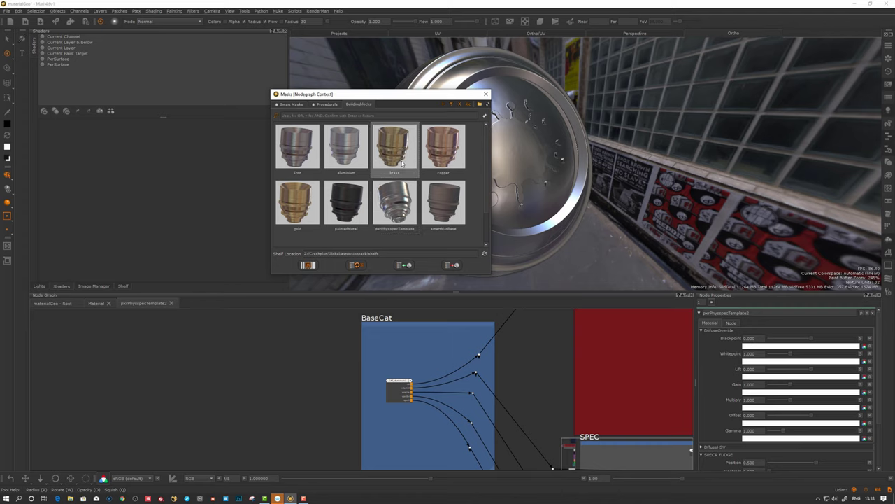
drag(397, 159, 270, 379)
Step: Wire CAT_brass's col, edgeCol, specIor, specExt and specR outputs to the BaseCat dots in place of CAT_aluminium3
middle_drag(421, 367, 353, 384)
drag(363, 365, 528, 342)
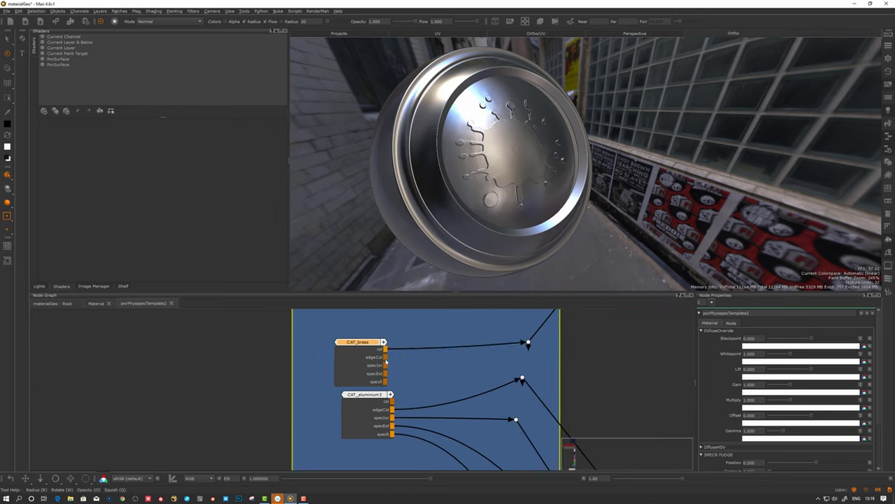
drag(384, 358, 500, 391)
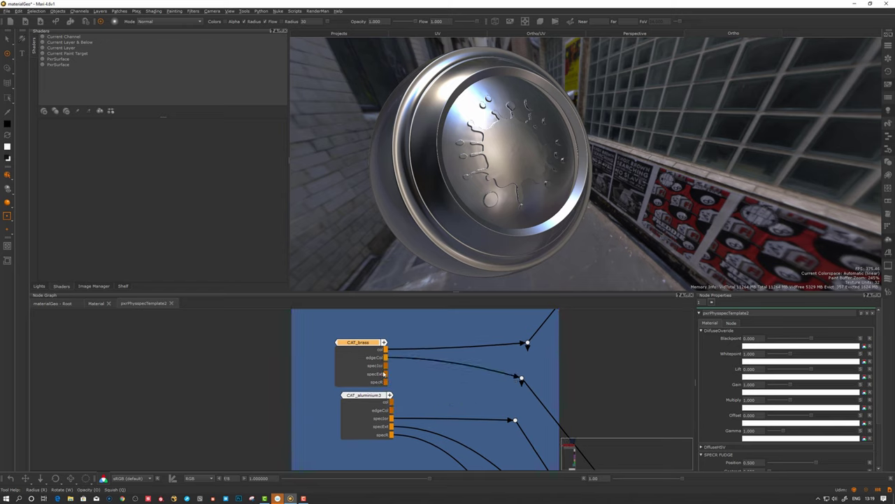
drag(388, 367, 515, 419)
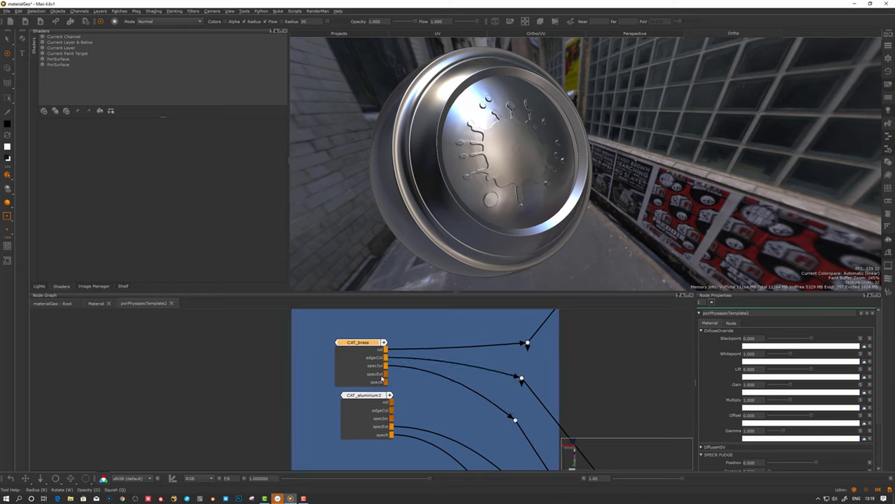
drag(443, 422, 506, 467)
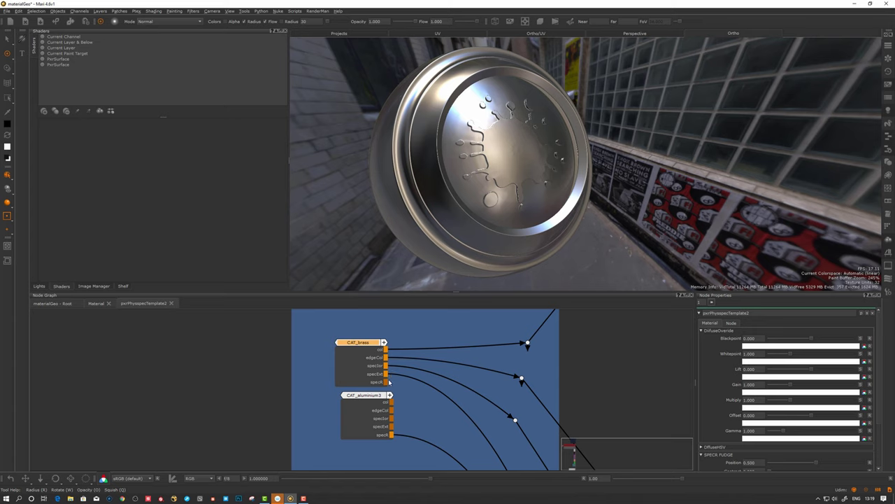
drag(385, 382, 427, 439)
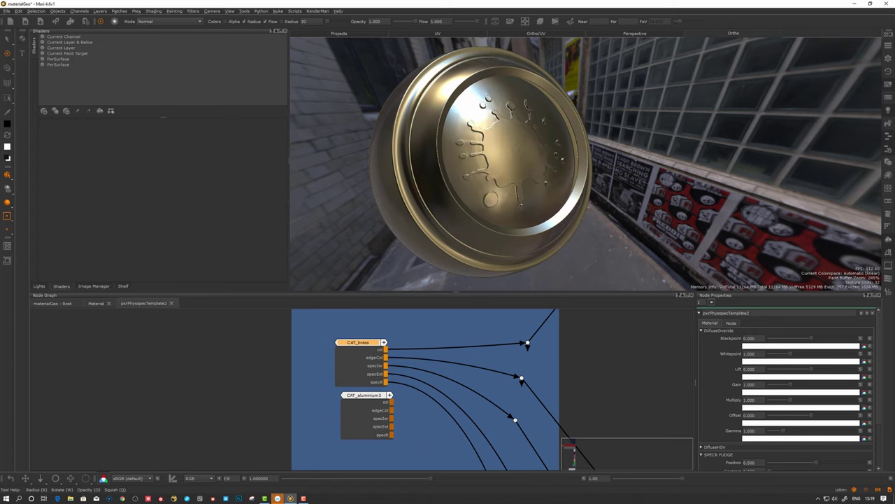
alt+drag(424, 150, 541, 188)
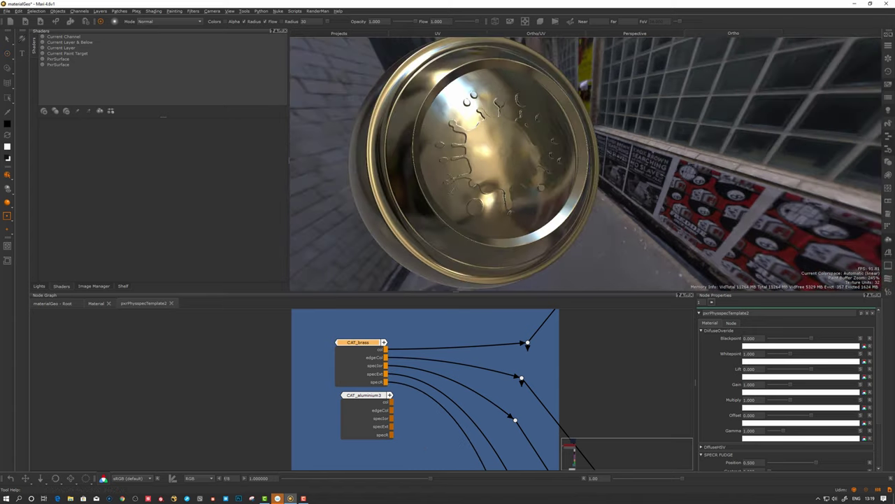
alt+right_drag(541, 188, 490, 189)
alt+drag(490, 189, 505, 193)
drag(365, 353, 369, 354)
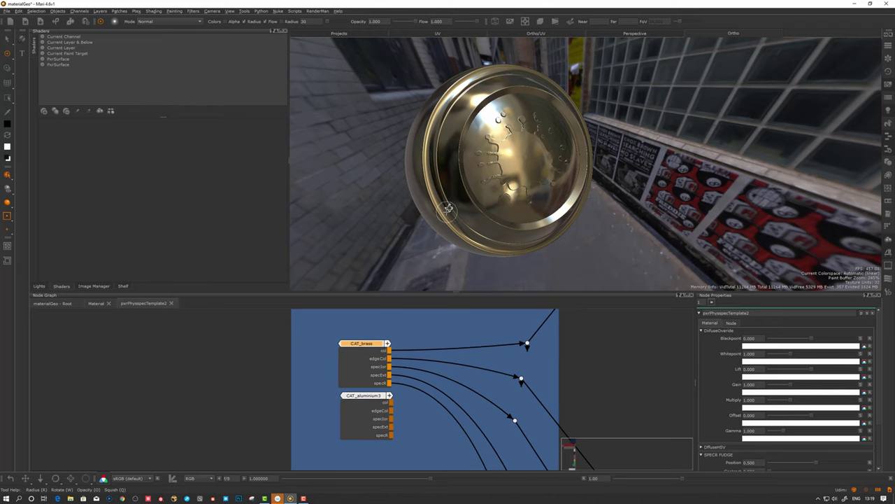
Step: Try to bring a leak texture from the MEP_Grunges shelf into the template's node graph
middle_drag(458, 383, 447, 350)
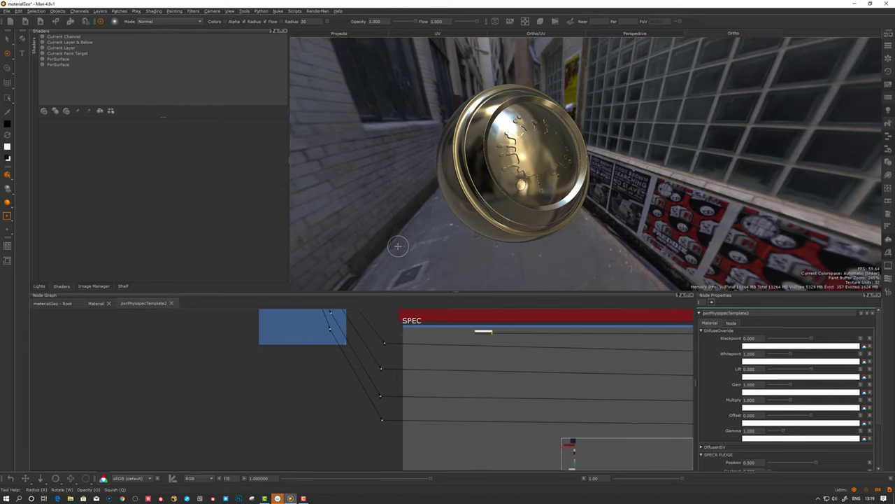
click(122, 286)
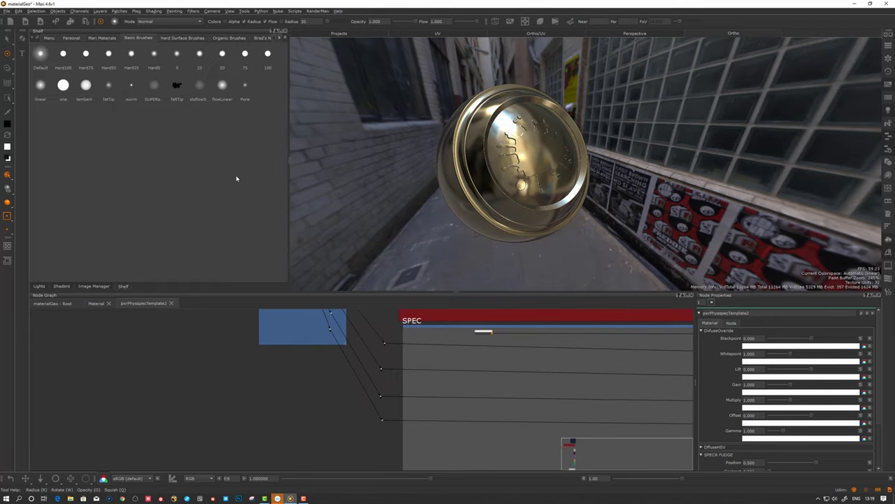
click(280, 37)
click(280, 37)
click(279, 37)
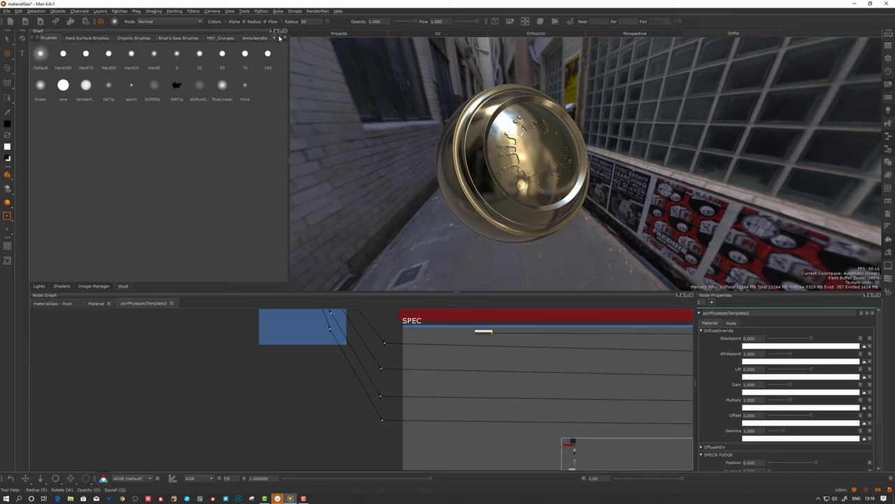
click(279, 38)
click(199, 39)
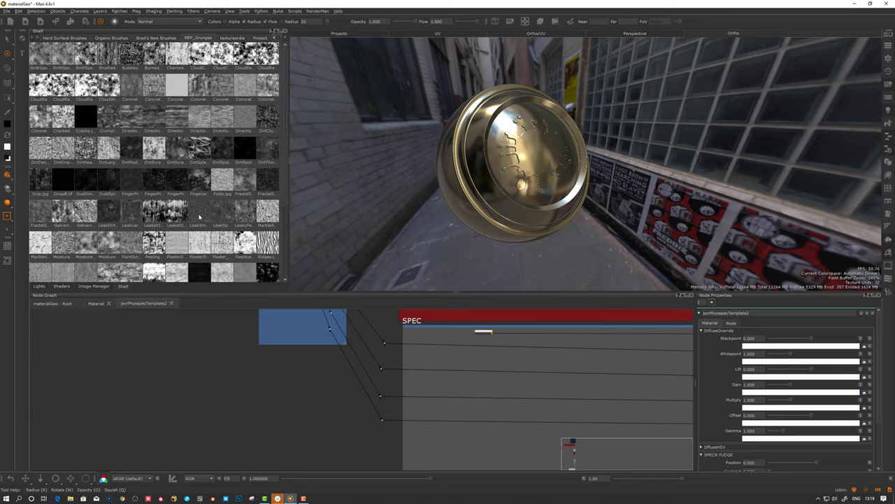
drag(199, 216, 305, 433)
scroll(332, 432, down, 3)
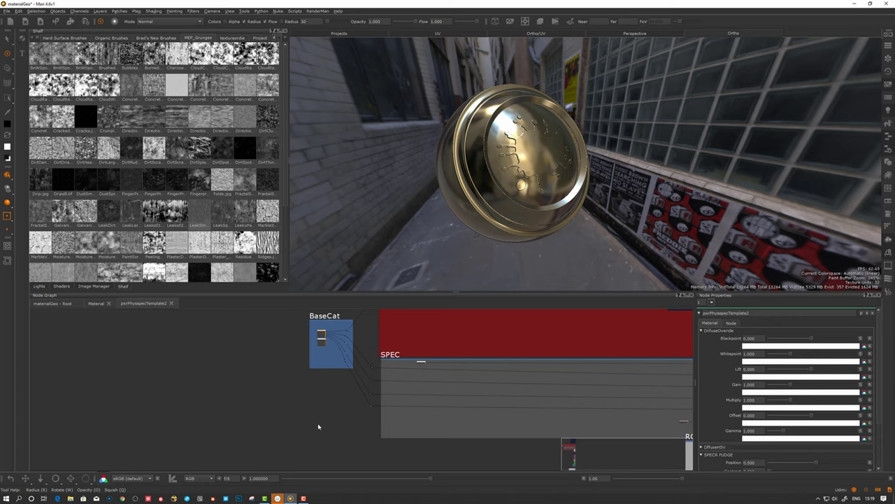
Step: Add the project image Leaks01.jpg to the template graph and merge it over the lowest BaseCat wire in the SPEC backdrop
click(94, 287)
drag(144, 68, 269, 393)
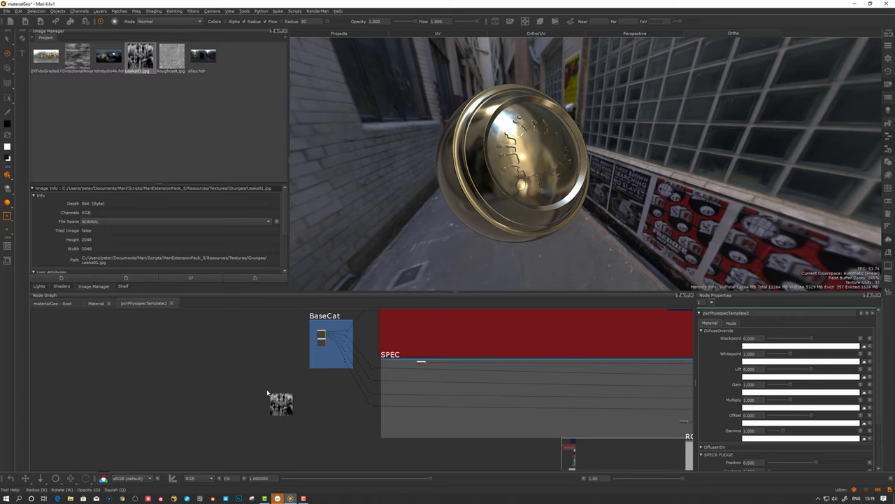
drag(269, 393, 278, 396)
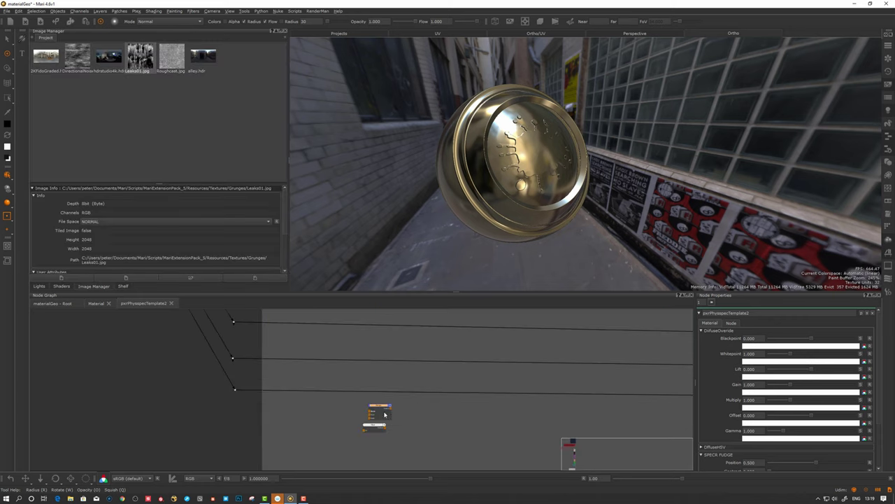
drag(384, 414, 434, 390)
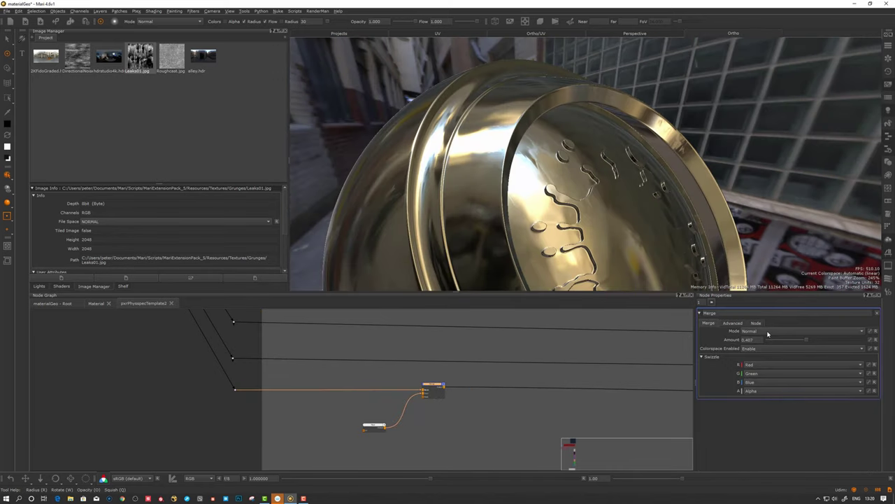
Step: Set the Merge node's mode to Screen with an amount of 1.000 and inspect the leaks on the model
click(767, 333)
click(762, 420)
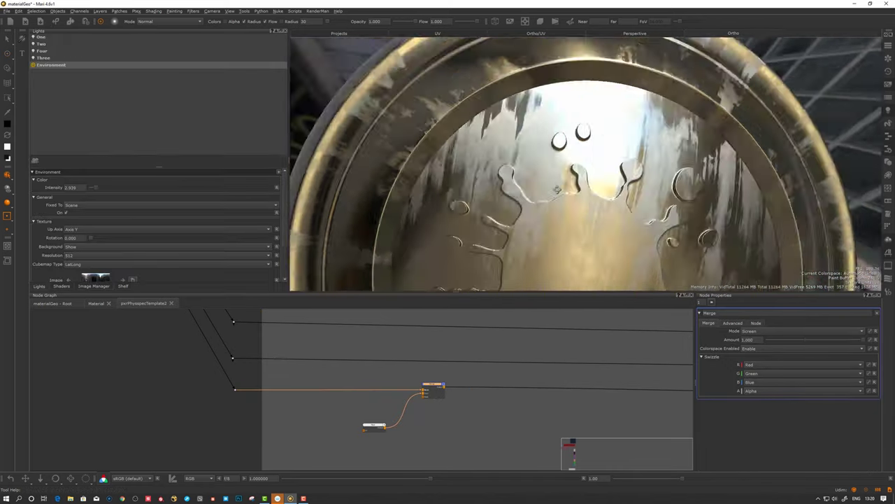
middle_drag(557, 189, 521, 215)
alt+drag(521, 216, 515, 210)
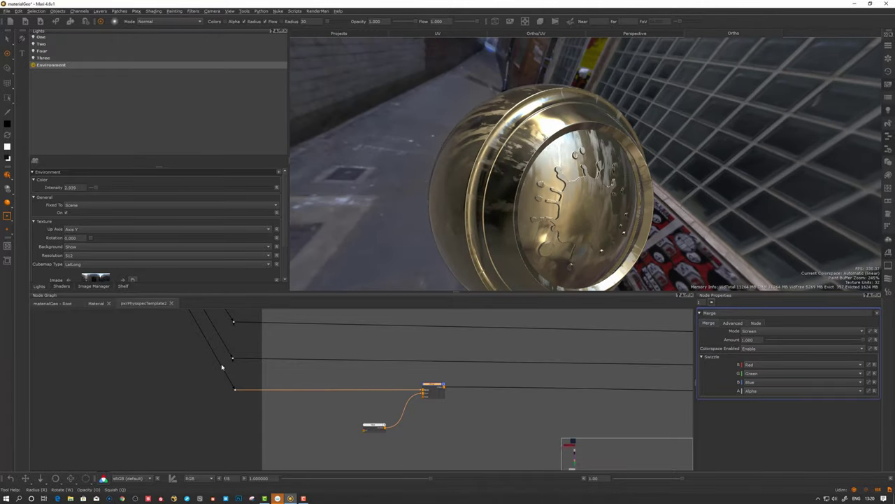
Step: Return to the materialGeo root graph and bring the template, Material and PxrSurface nodes into view
scroll(214, 386, down, 10)
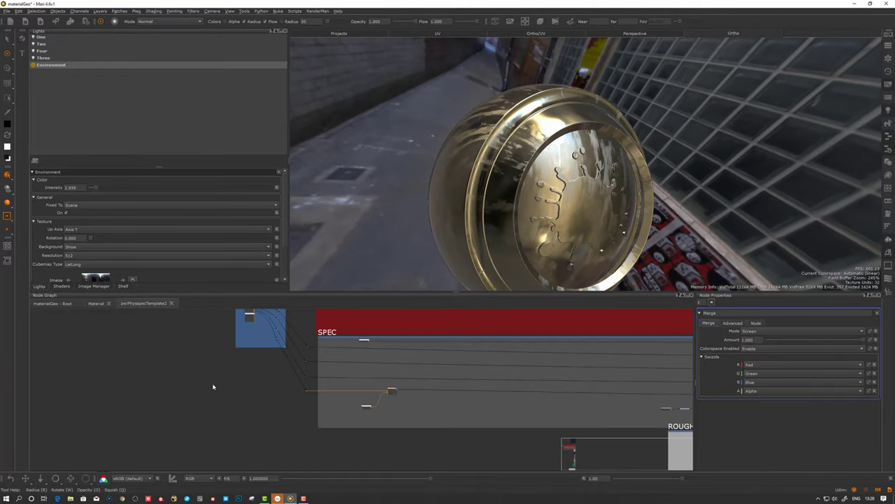
click(48, 306)
drag(386, 349, 385, 348)
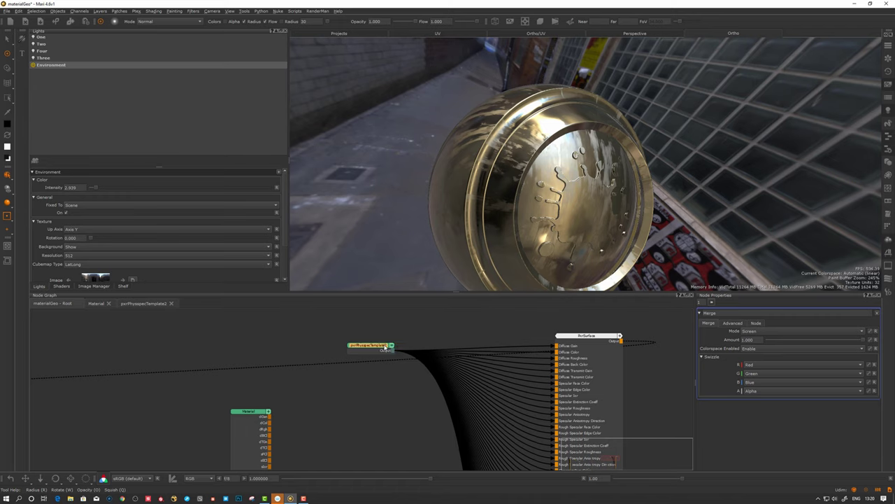
scroll(365, 364, down, 3)
middle_drag(415, 354, 356, 349)
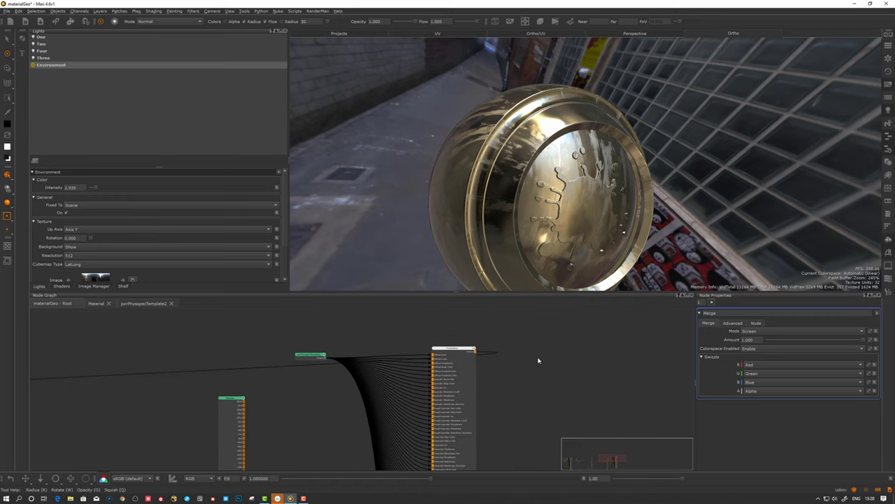
middle_drag(554, 361, 525, 365)
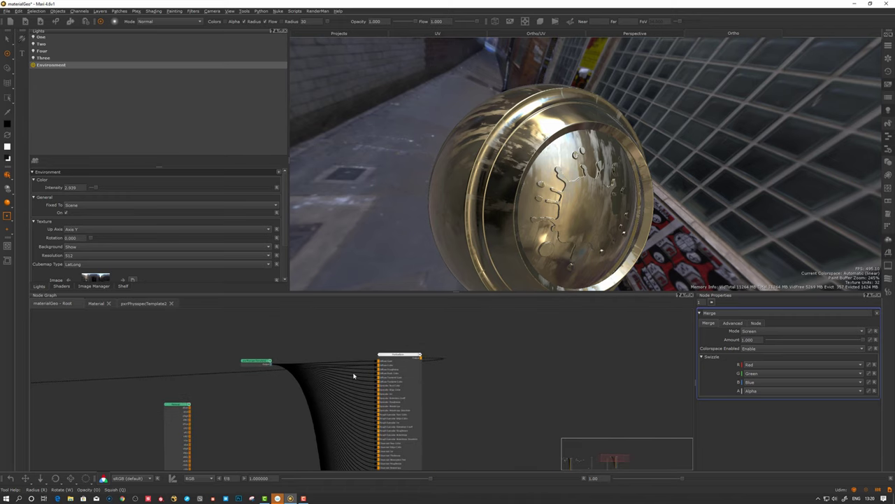
Step: Space out the pxrPhysspecTemplate2 and Material nodes ahead of PxrSurface, viewing the model from other angles
drag(177, 410, 198, 405)
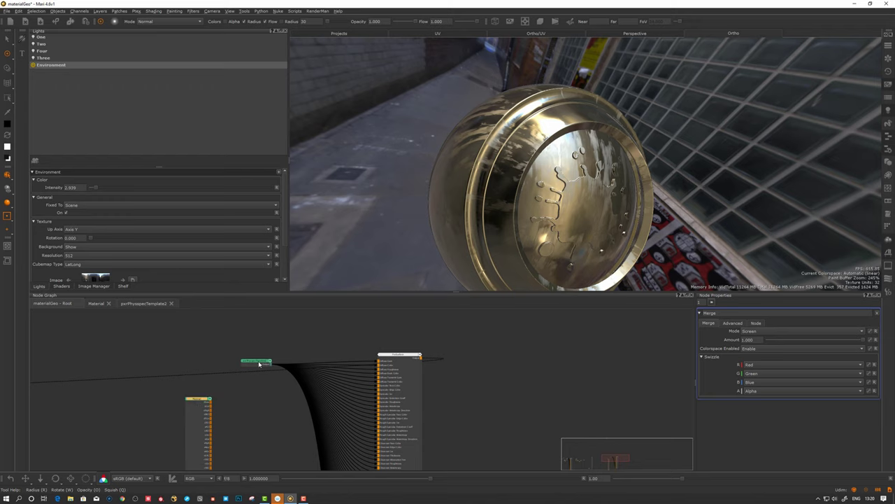
drag(259, 364, 259, 365)
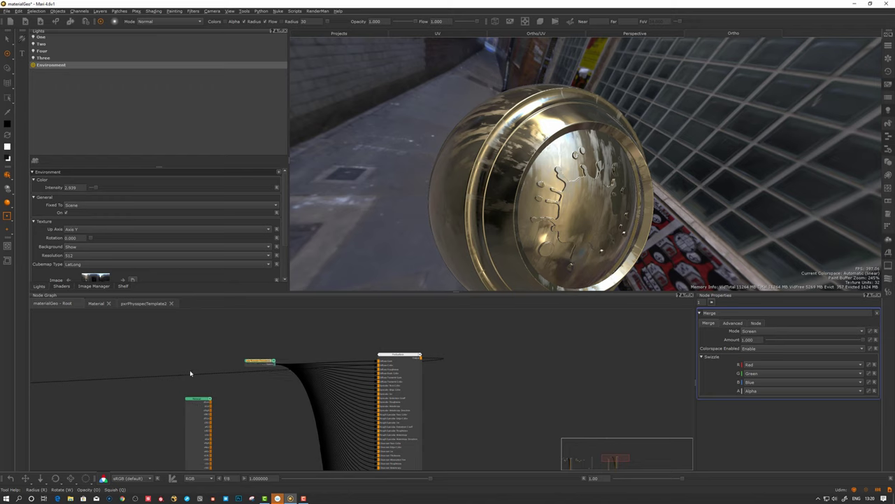
middle_drag(195, 413, 296, 405)
scroll(364, 371, up, 2)
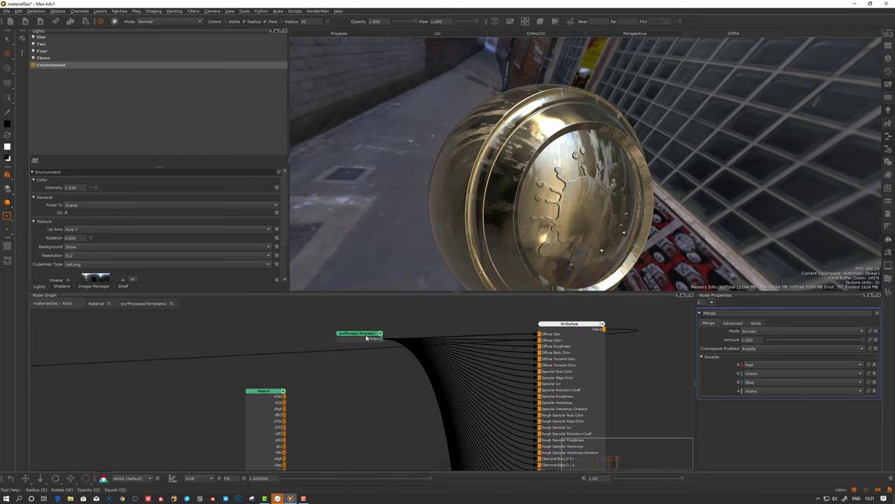
drag(366, 338, 306, 339)
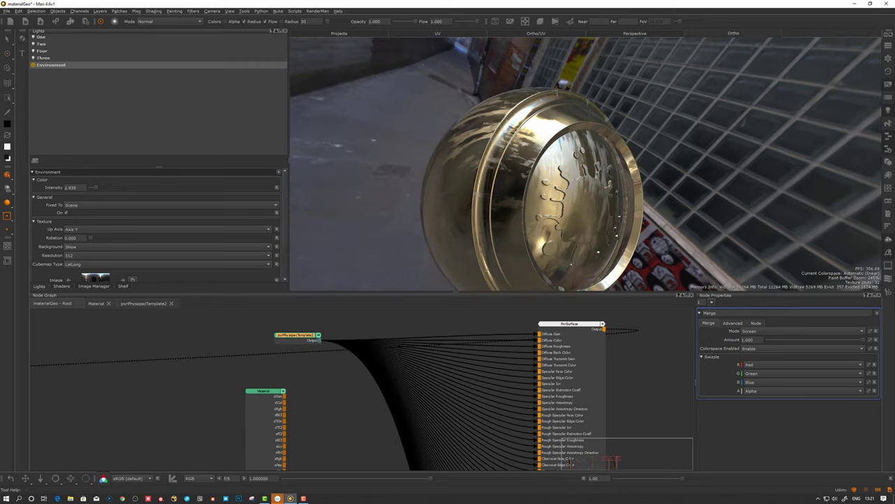
drag(258, 392, 269, 393)
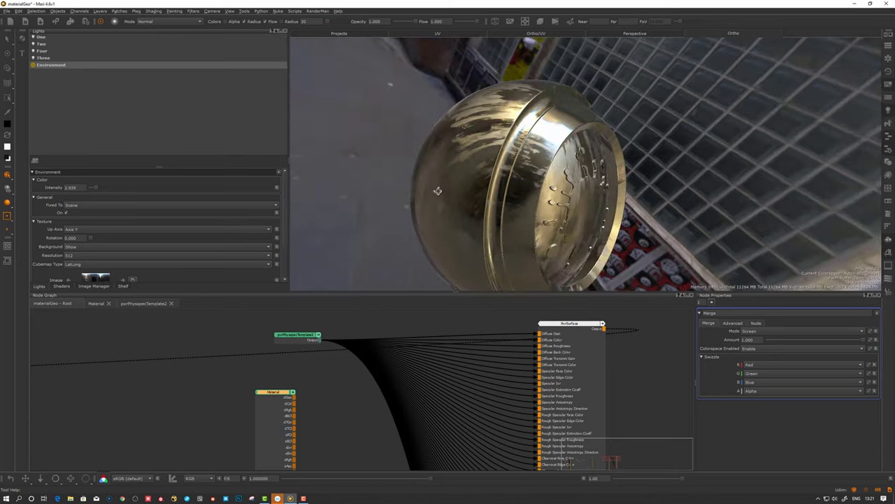
drag(301, 337, 298, 336)
drag(278, 394, 286, 397)
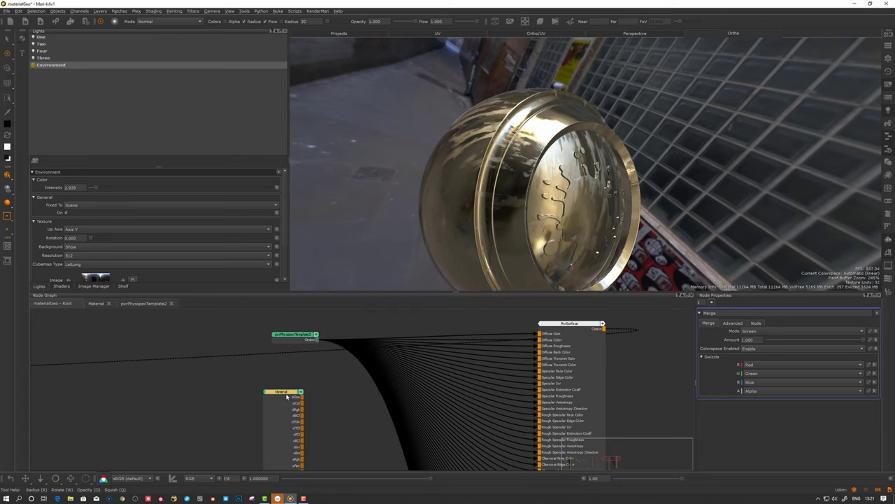
alt+drag(462, 207, 447, 200)
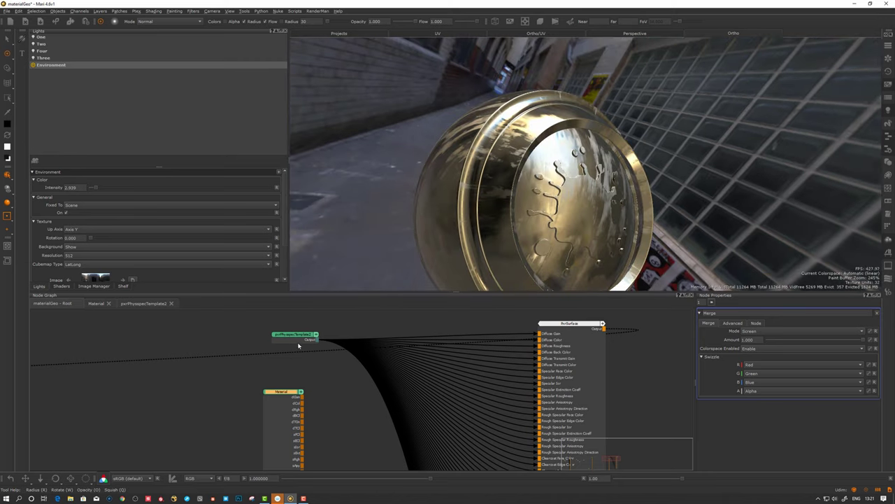
Step: Create a Multi-Channel Merge node for the PxrSurface shader model beside pxrPhysspecTemplate2
drag(298, 344, 296, 342)
key(Tab)
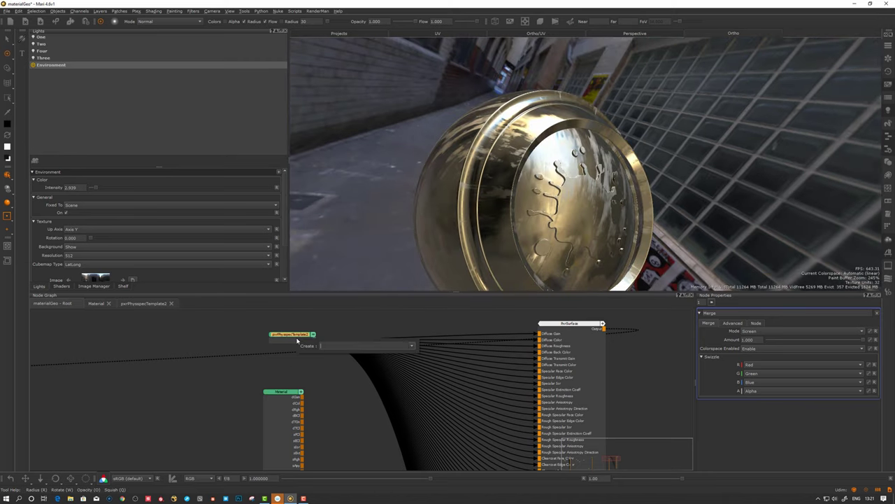
text(m)
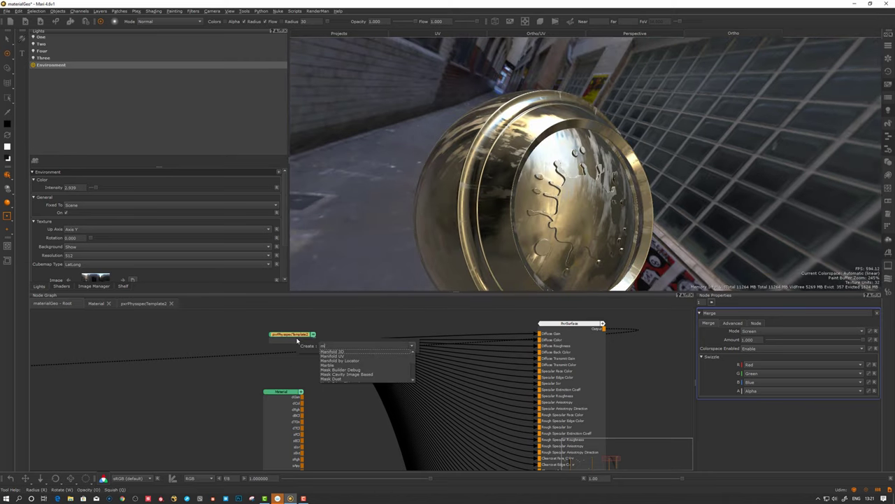
text(u)
key(Down)
key(Down)
key(Down)
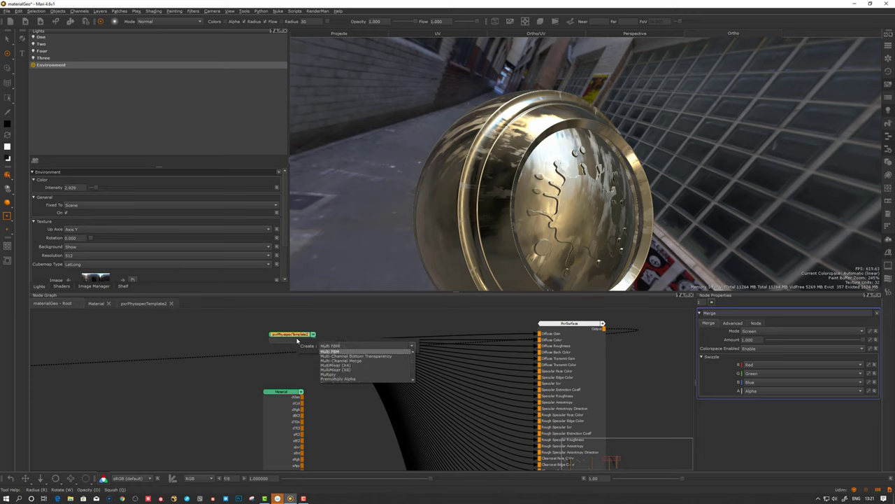
key(Return)
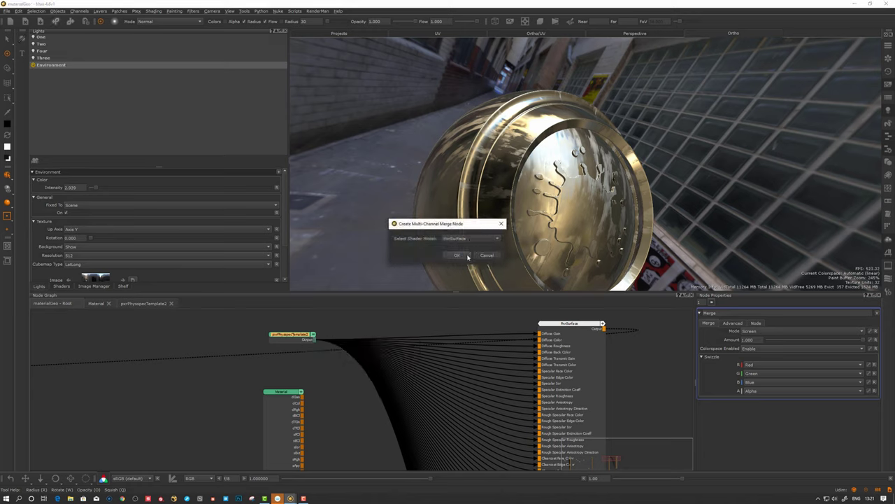
click(466, 256)
Step: Insert the Multi-Channel Merge between the template and PxrSurface, feeding the template's Output into Base and the merge's Output into all shader inputs
scroll(352, 362, down, 1)
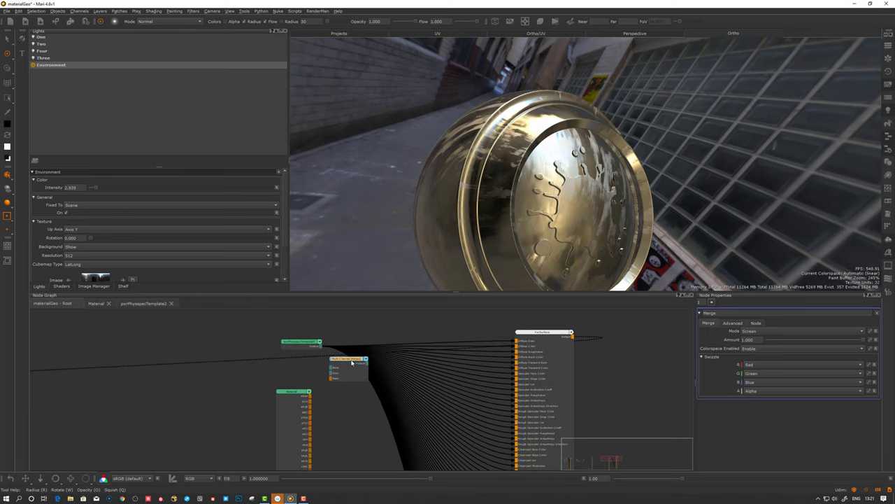
drag(352, 363, 360, 327)
scroll(396, 321, up, 2)
middle_drag(396, 321, 341, 371)
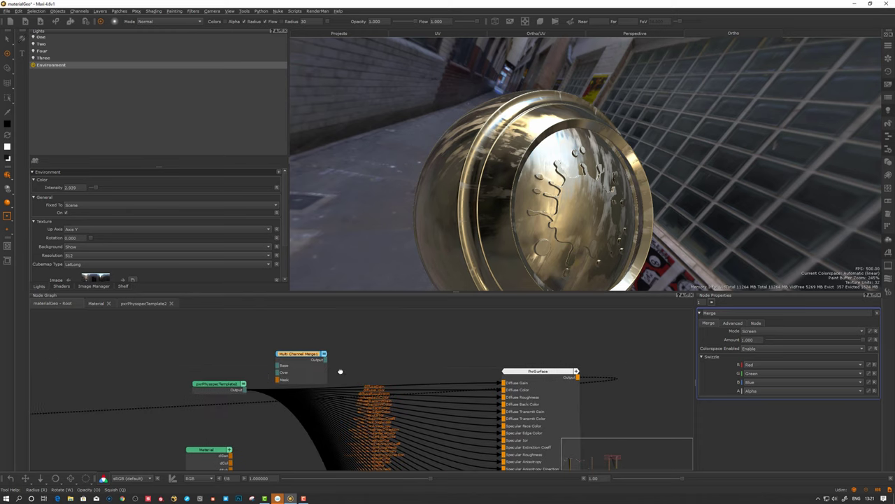
drag(244, 388, 518, 382)
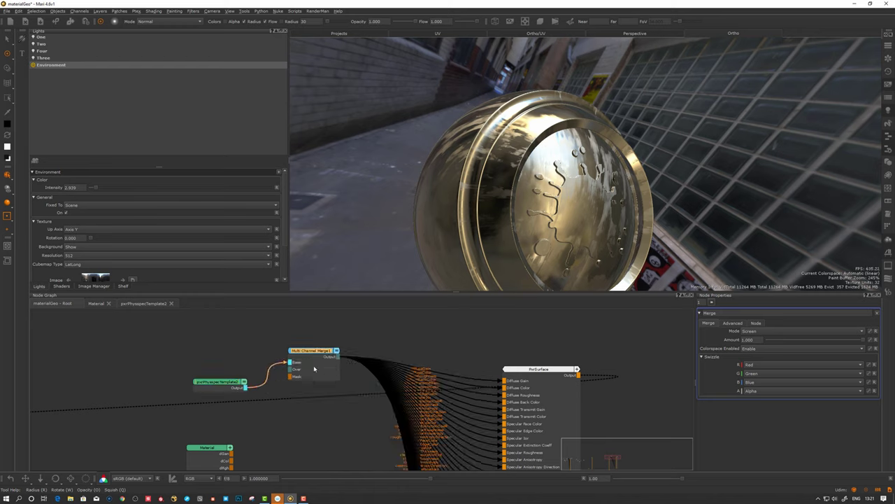
drag(333, 362, 380, 370)
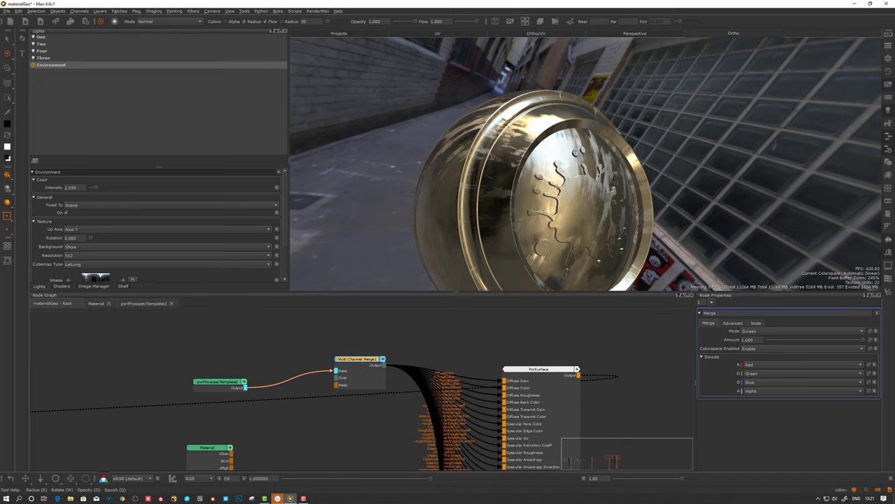
Step: Place the Material node just below pxrPhysspecTemplate2 and inspect the brass model from several angles
alt+drag(490, 216, 426, 245)
drag(210, 447, 218, 429)
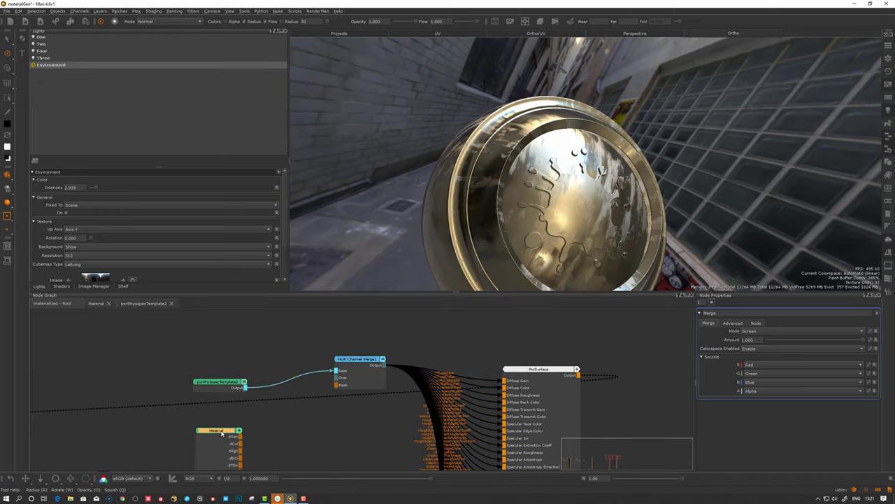
middle_drag(241, 433, 250, 411)
drag(231, 411, 229, 410)
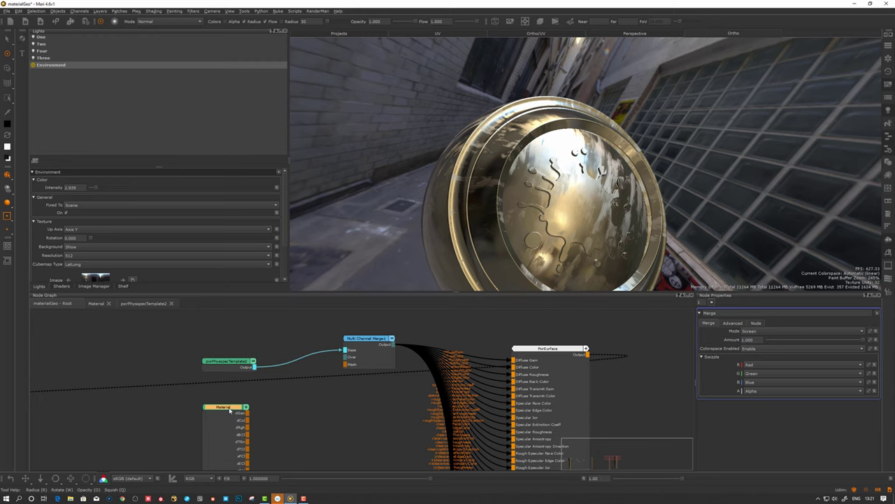
alt+drag(540, 194, 505, 197)
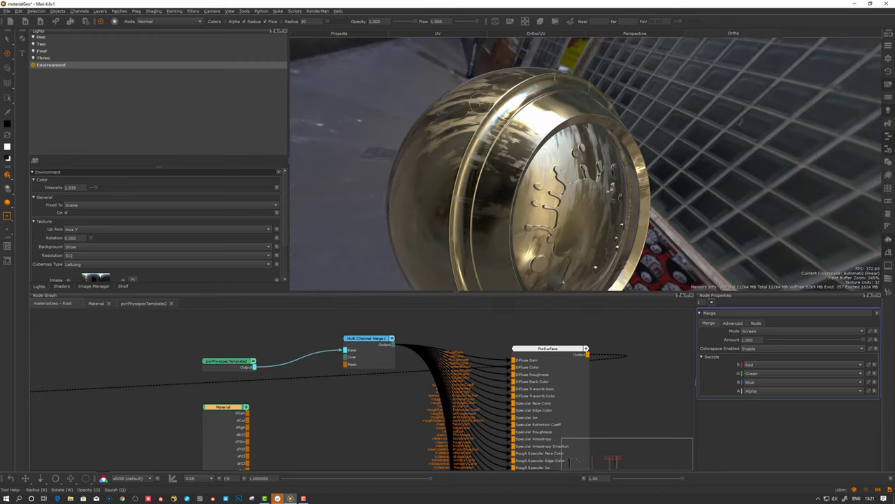
alt+drag(461, 161, 497, 130)
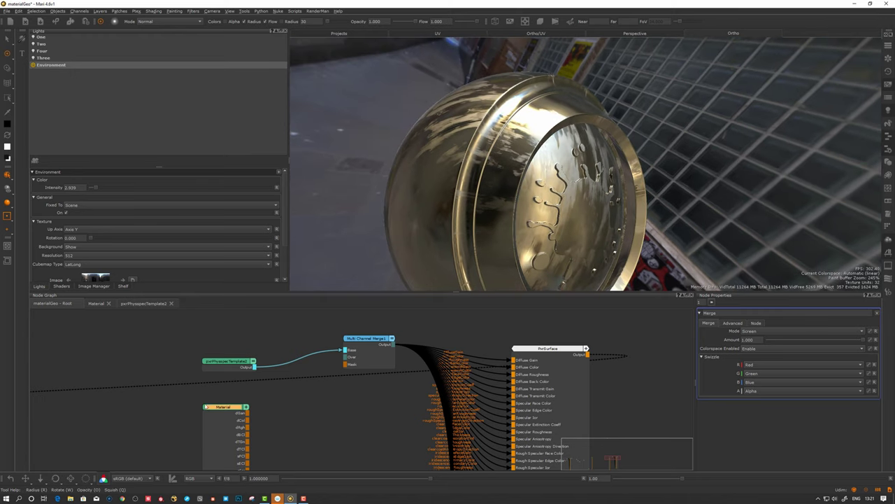
drag(215, 406, 213, 405)
alt+drag(483, 146, 466, 148)
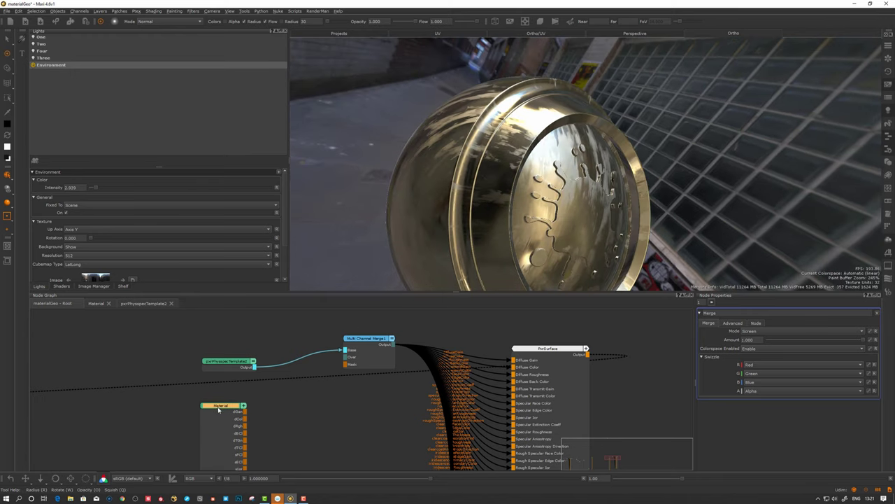
drag(218, 410, 224, 411)
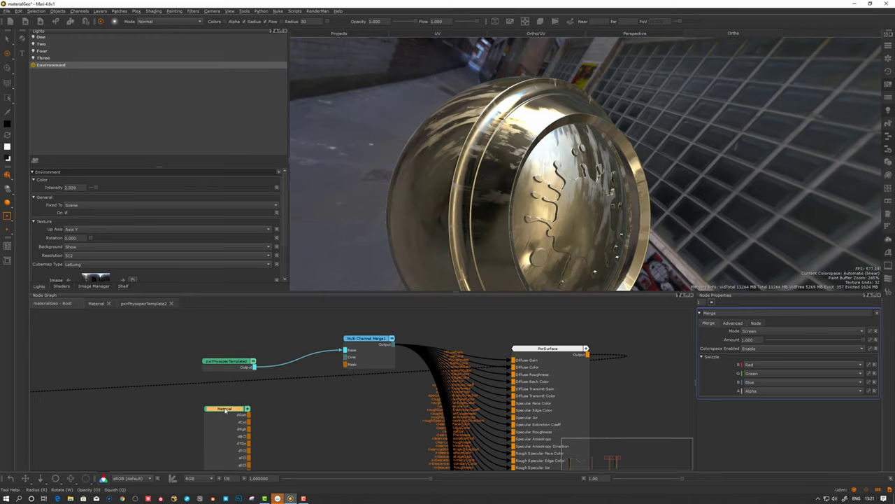
Step: Enter the Material group and create a Color node beside its output nodes
double_click(225, 410)
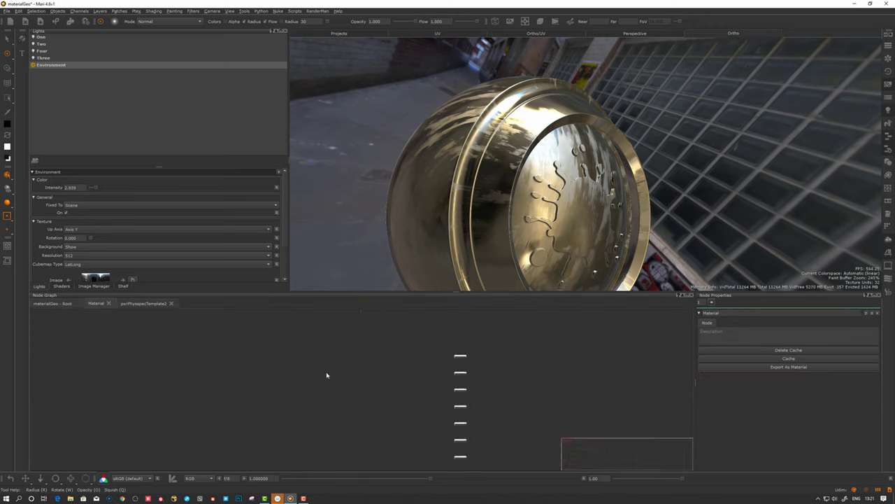
key(Tab)
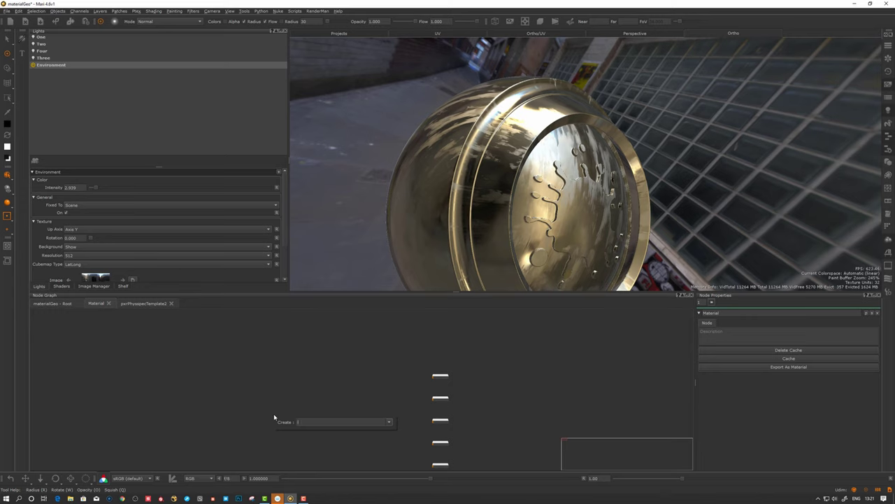
text(col)
key(Down)
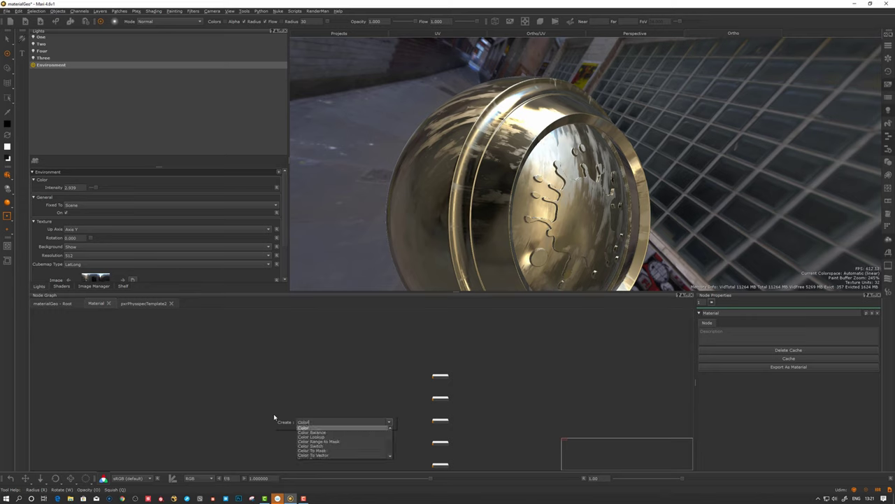
key(Return)
Step: Set the new Color node's colour to pinkish red
double_click(279, 418)
click(763, 330)
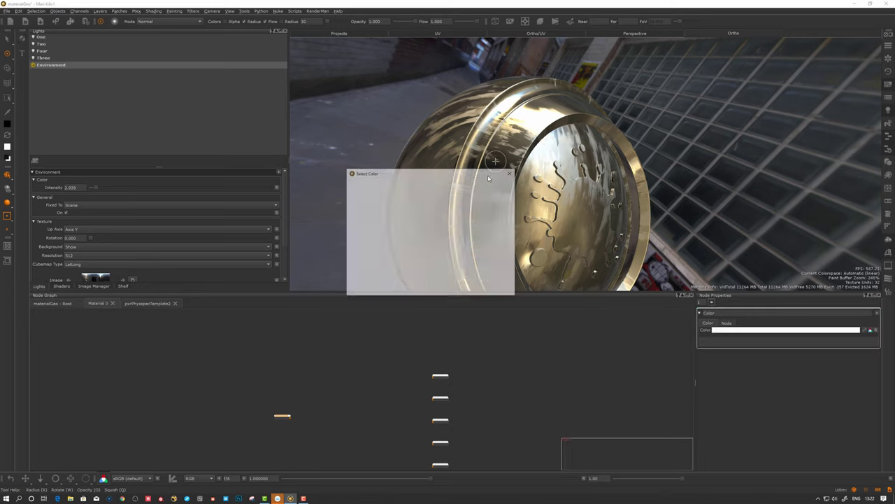
click(491, 216)
click(389, 289)
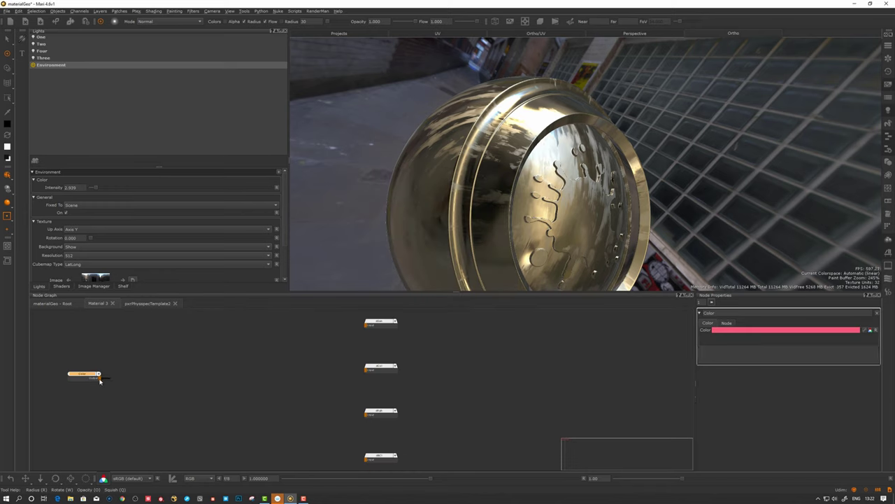
Step: Connect the pink Color node to the dCol output and add a white Color node feeding the sECl output
drag(99, 375, 372, 374)
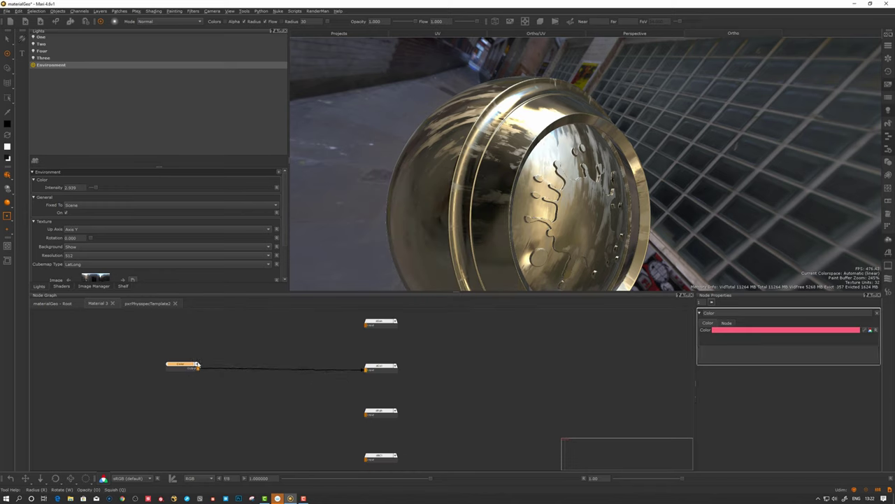
scroll(350, 399, up, 1)
key(space)
middle_drag(363, 424, 366, 360)
scroll(371, 339, up, 3)
scroll(382, 340, up, 3)
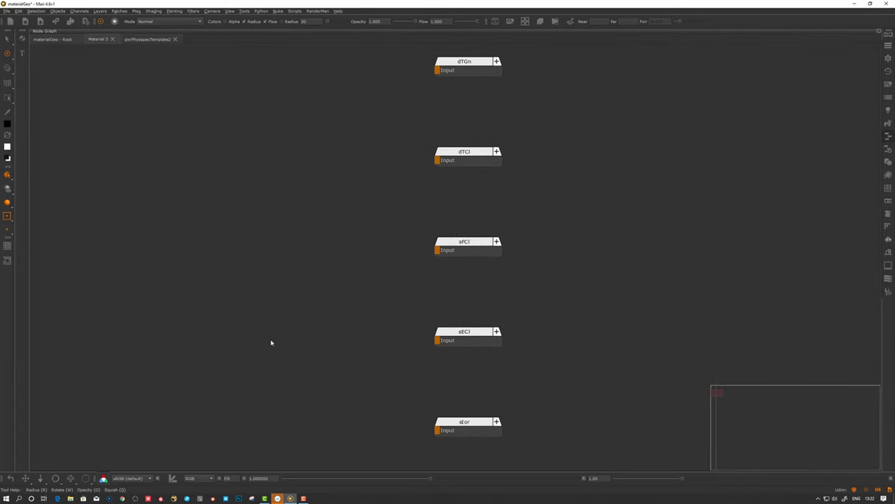
key(Tab)
text(col)
key(Return)
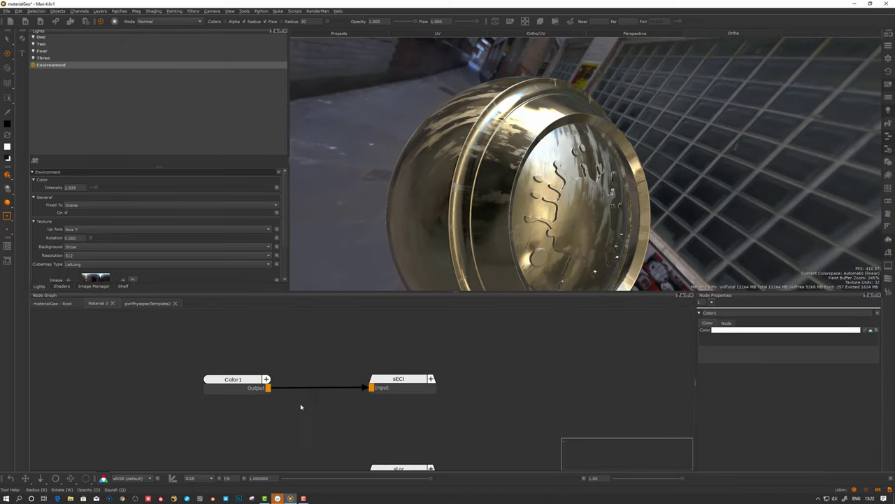
Step: Create a Float node set to 1.45 on its 0 - 10 range and connect it to the sIor output
middle_drag(301, 405, 301, 366)
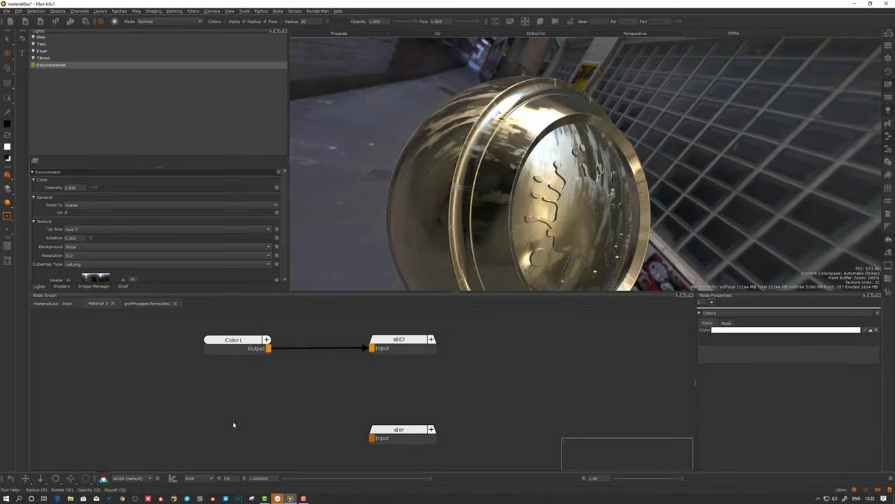
key(Tab)
text(float)
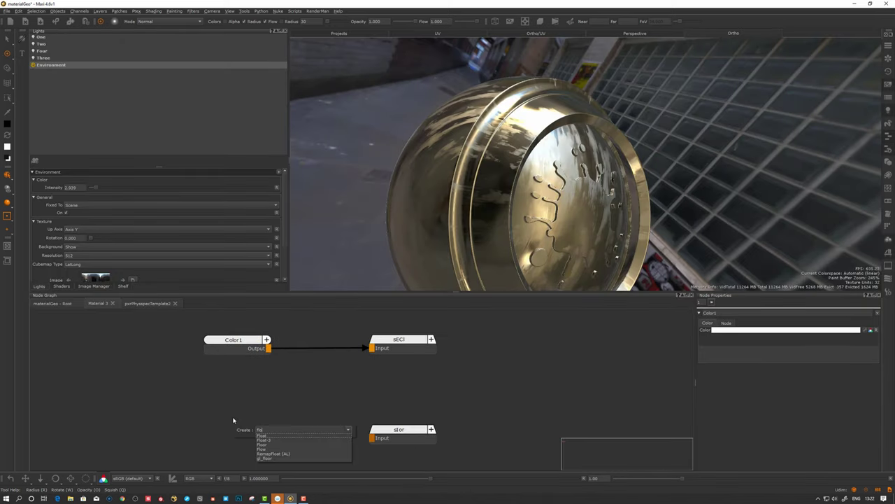
key(Return)
click(260, 433)
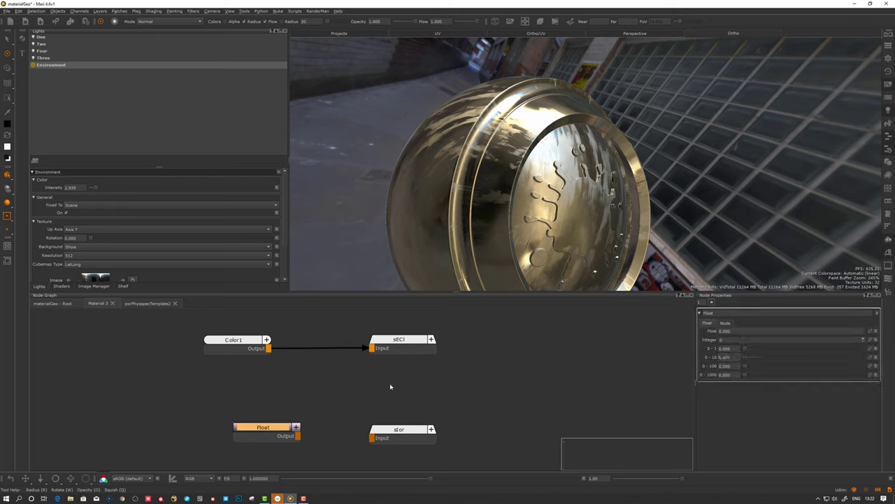
drag(261, 432, 381, 438)
drag(236, 421, 231, 429)
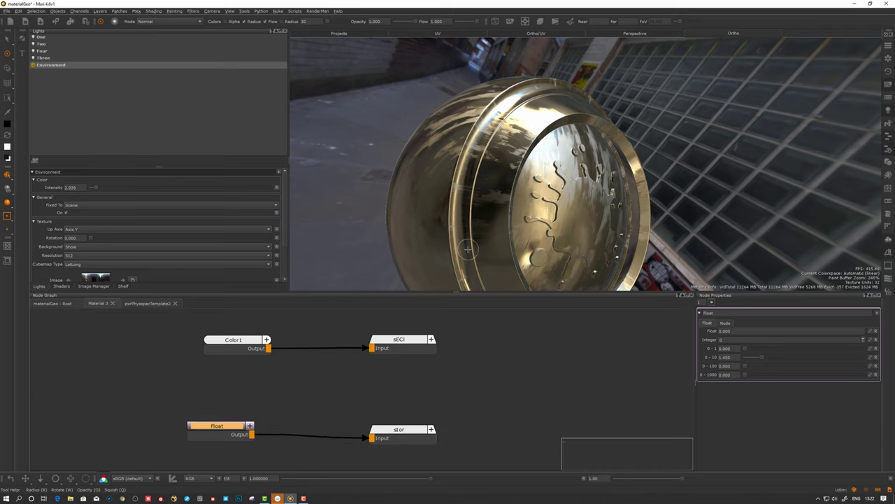
Step: Return to the root graph, collapse the Material node's outputs and connect its Output to the merge's Over input
middle_drag(454, 379, 467, 305)
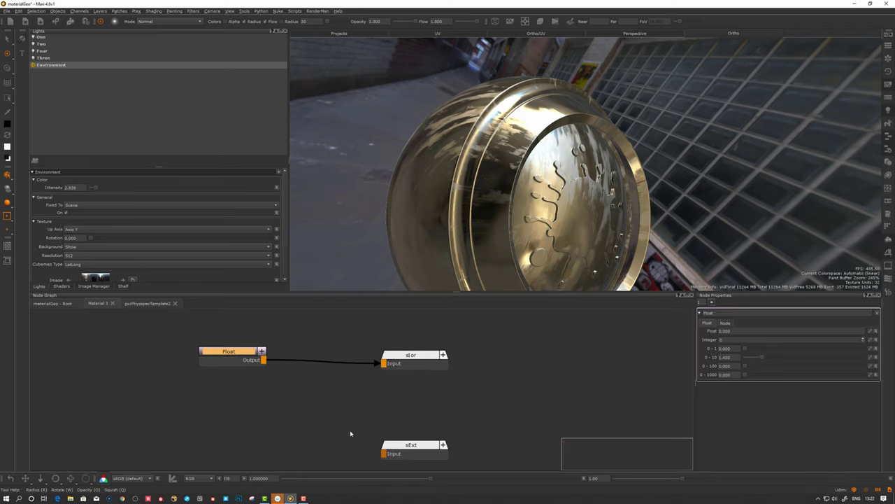
scroll(310, 399, down, 3)
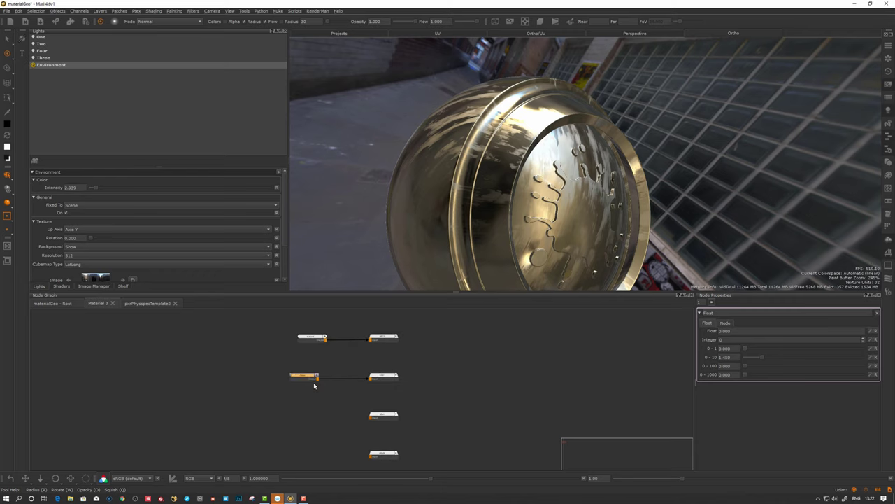
drag(301, 382, 308, 381)
mouse_move(461, 168)
alt+mouse_down()
mouse_move(477, 172)
mouse_move(469, 175)
alt+mouse_up()
middle_drag(270, 379, 272, 392)
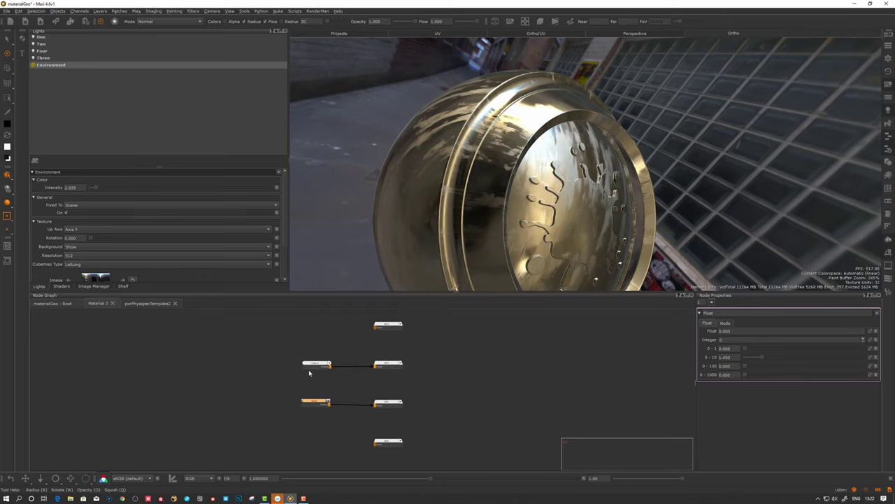
scroll(310, 373, down, 8)
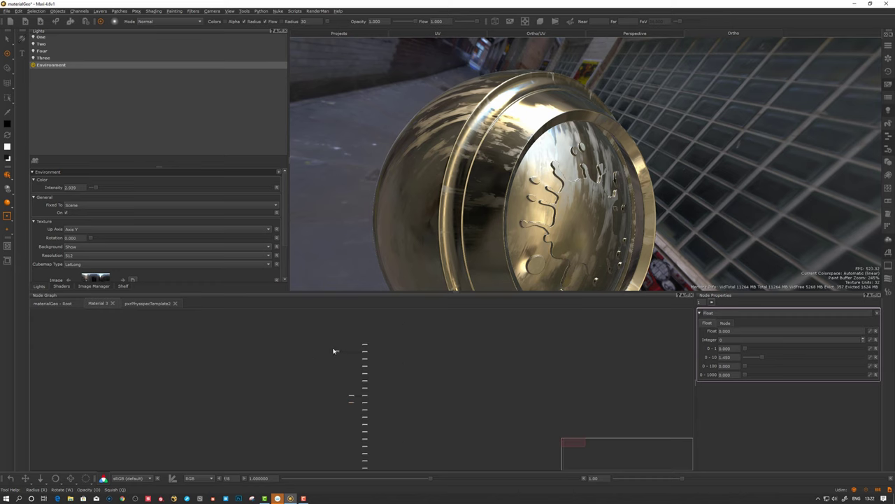
click(59, 305)
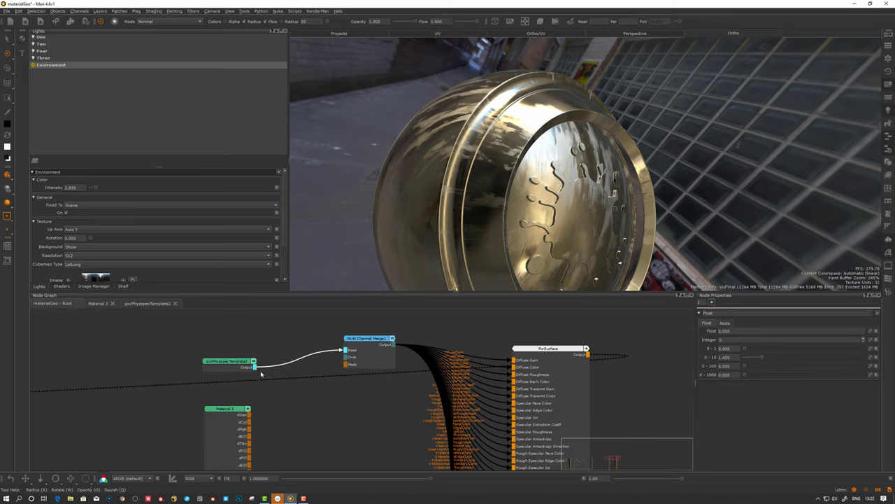
click(248, 408)
drag(367, 371, 365, 365)
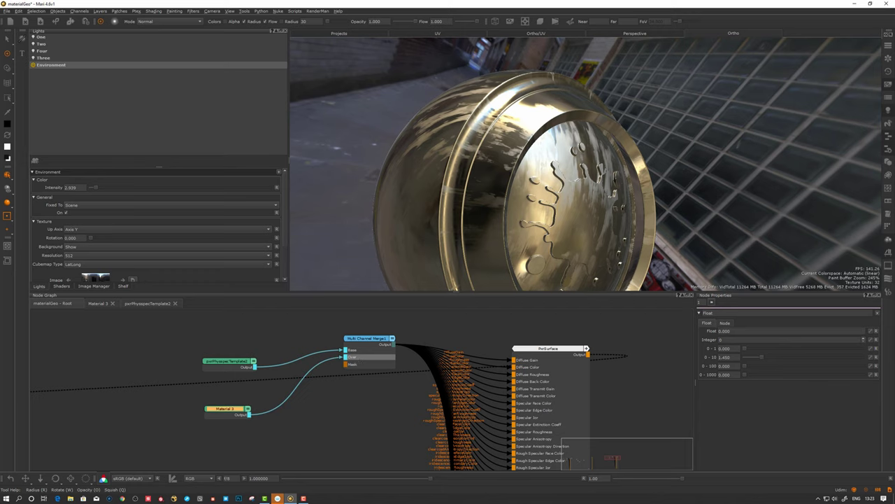
Step: Inspect the layered material's colour and reflections on the model from several angles
alt+drag(467, 174, 449, 195)
middle_drag(449, 195, 498, 174)
alt+drag(483, 186, 483, 172)
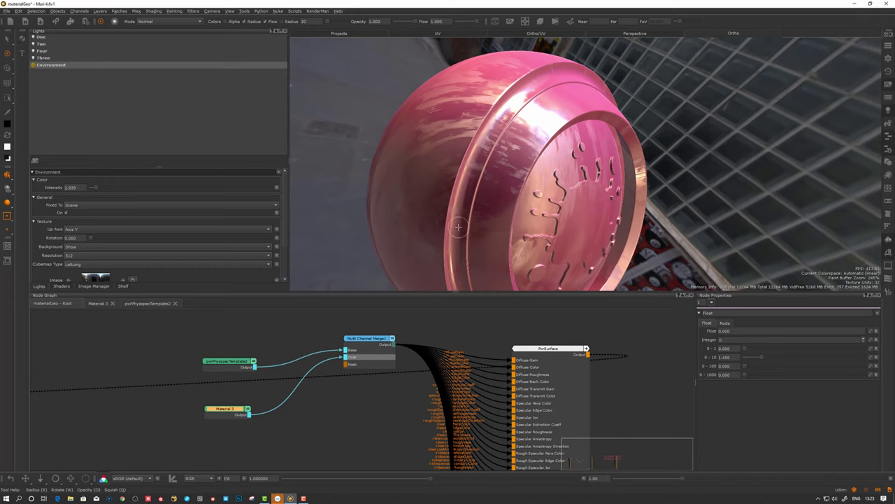
alt+drag(534, 159, 515, 161)
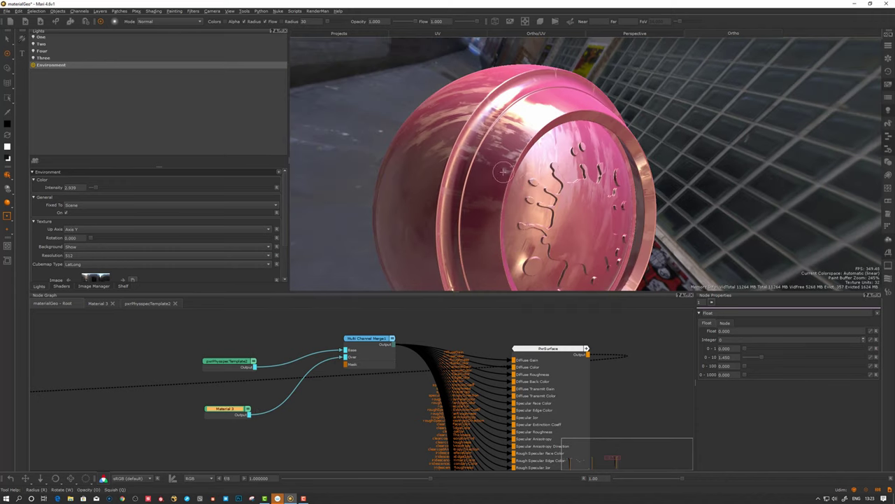
alt+drag(503, 172, 434, 278)
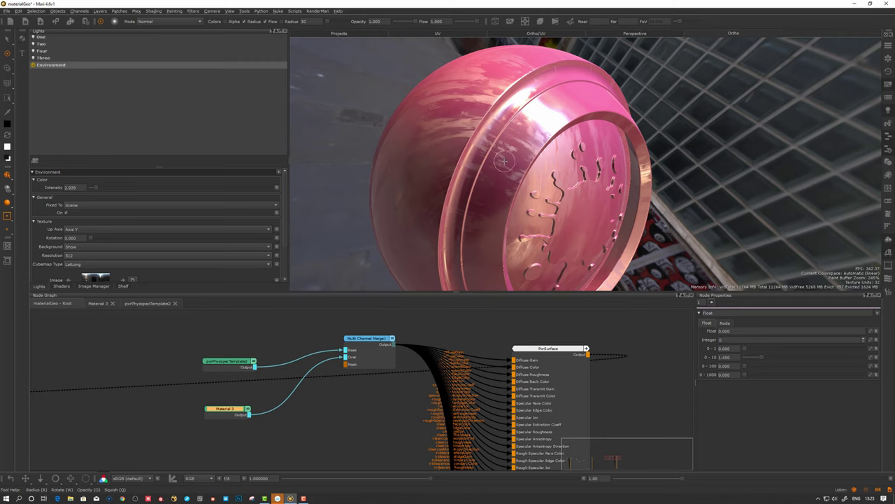
mouse_move(505, 161)
alt+mouse_down()
mouse_move(542, 155)
mouse_move(472, 146)
mouse_move(459, 166)
mouse_move(497, 160)
mouse_move(493, 172)
alt+mouse_up()
click(227, 409)
click(362, 339)
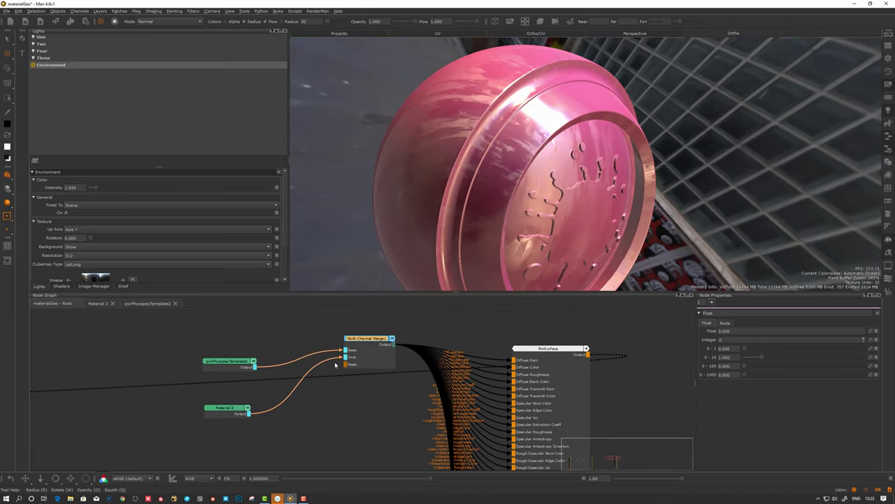
click(233, 413)
drag(227, 411, 228, 412)
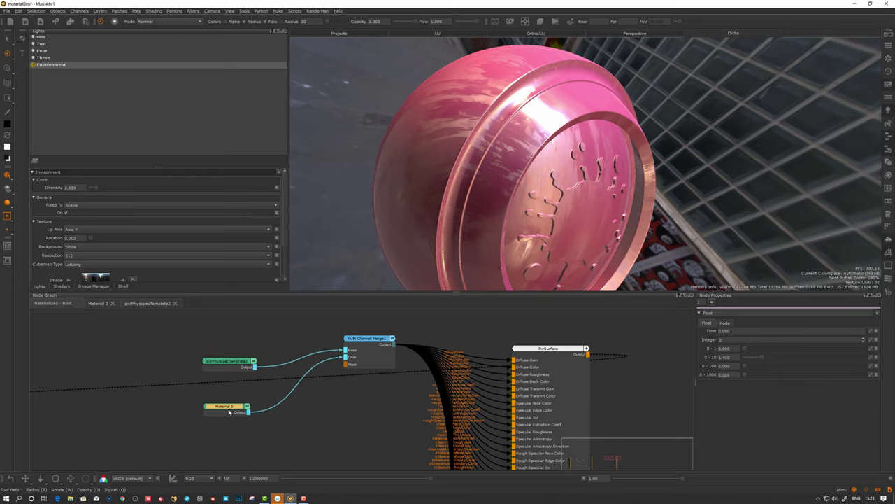
click(366, 346)
drag(366, 347, 368, 351)
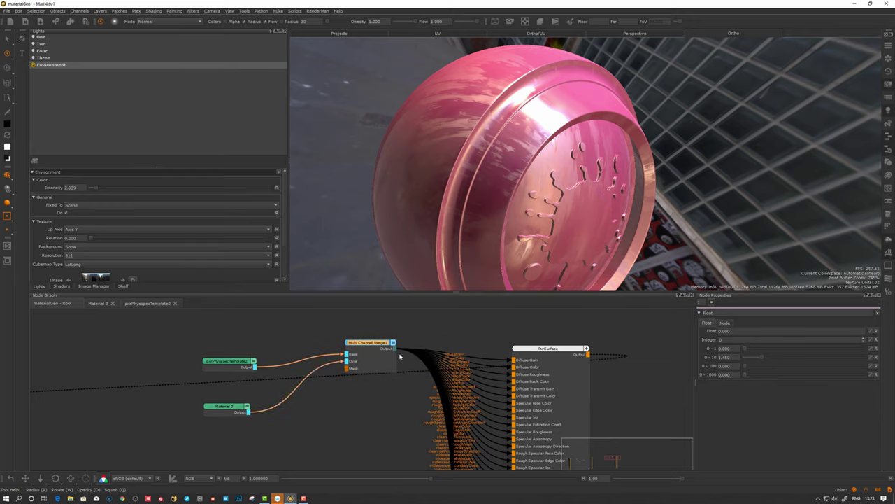
Step: Enter the Material group, create a Black Constant node and connect it to the sExt output
double_click(230, 413)
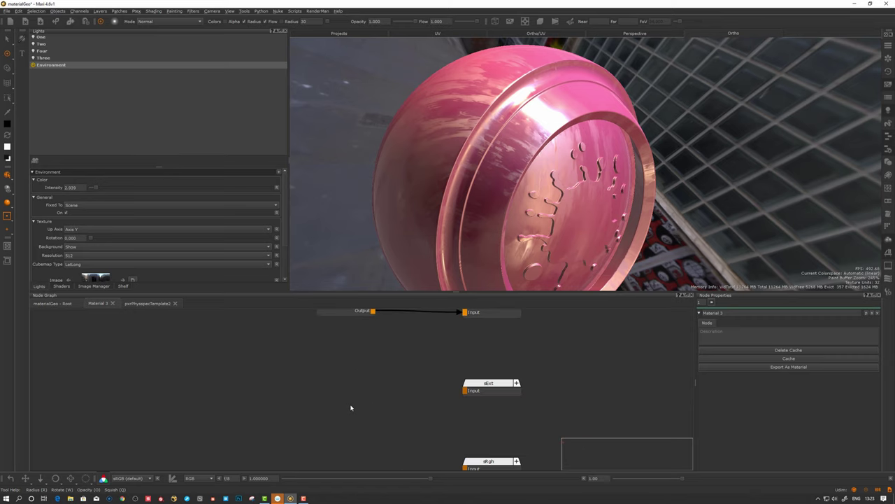
key(Tab)
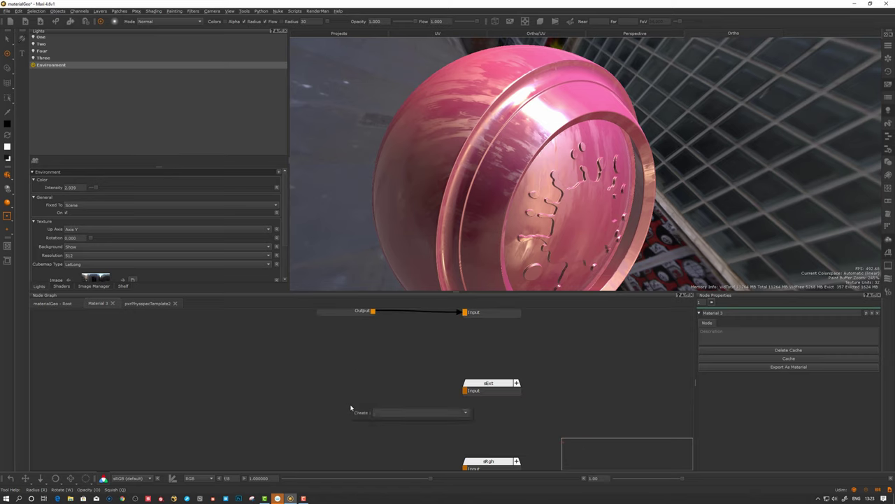
text(bla)
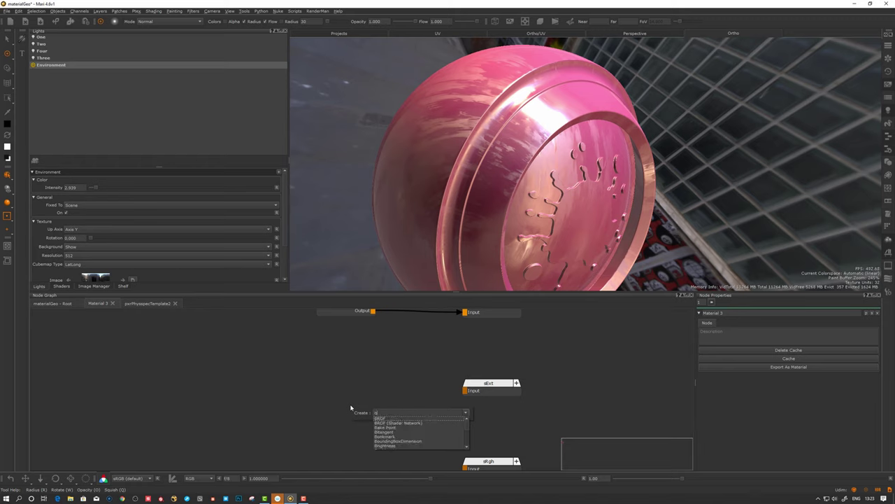
key(Return)
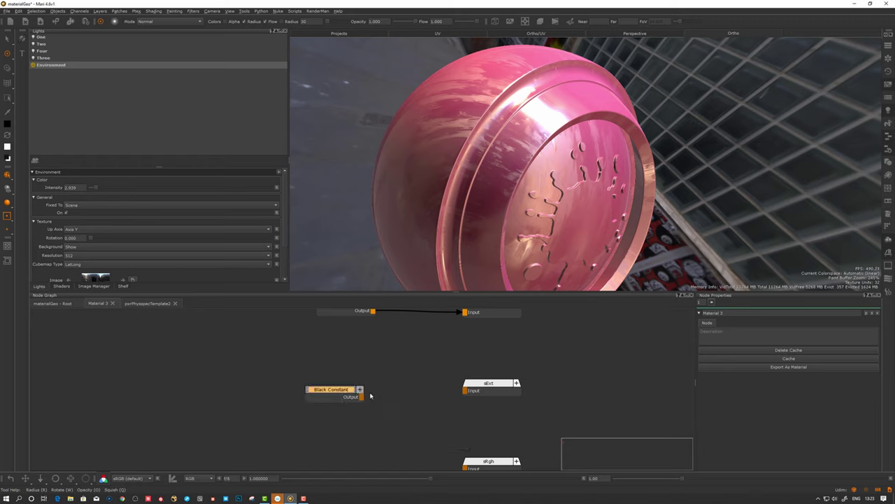
drag(361, 397, 466, 391)
drag(342, 394, 341, 392)
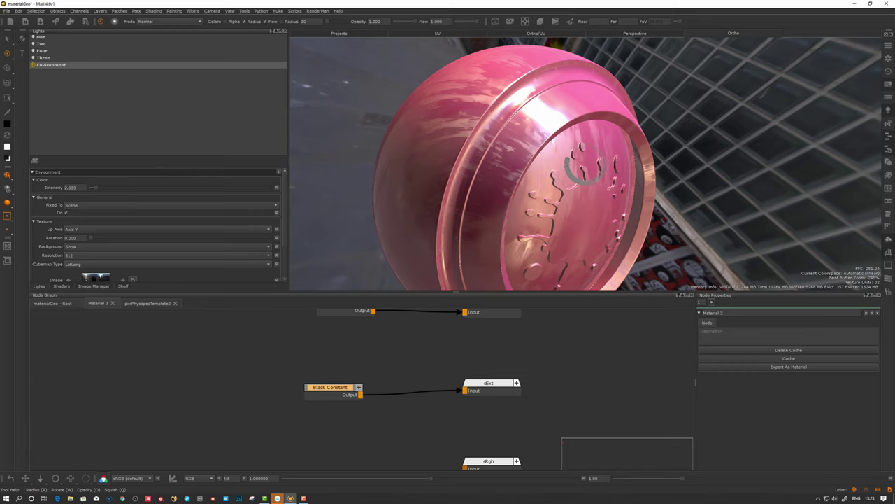
Step: Orbit and zoom around the model to examine its reflections with the black extinction input
alt+drag(588, 145, 544, 136)
alt+right_drag(544, 136, 571, 145)
scroll(570, 144, down, 4)
alt+drag(571, 144, 560, 159)
scroll(431, 413, down, 4)
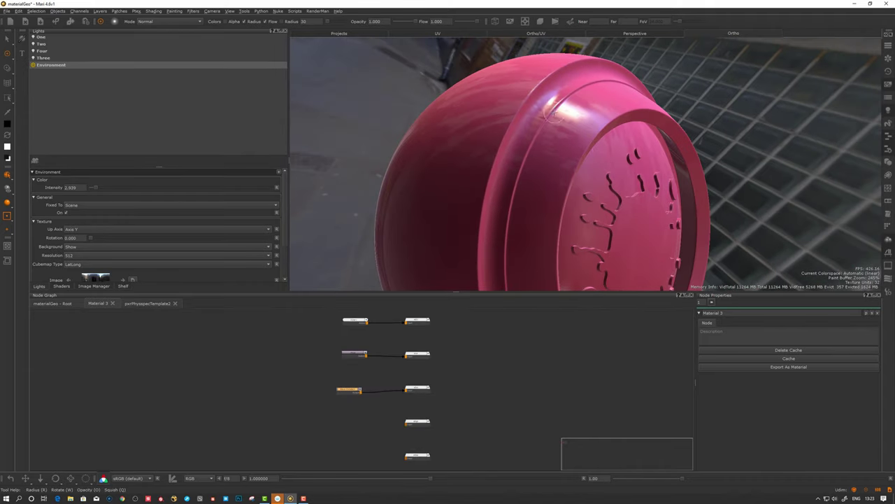
mouse_move(554, 113)
alt+mouse_down()
mouse_move(565, 152)
mouse_move(554, 129)
alt+mouse_up()
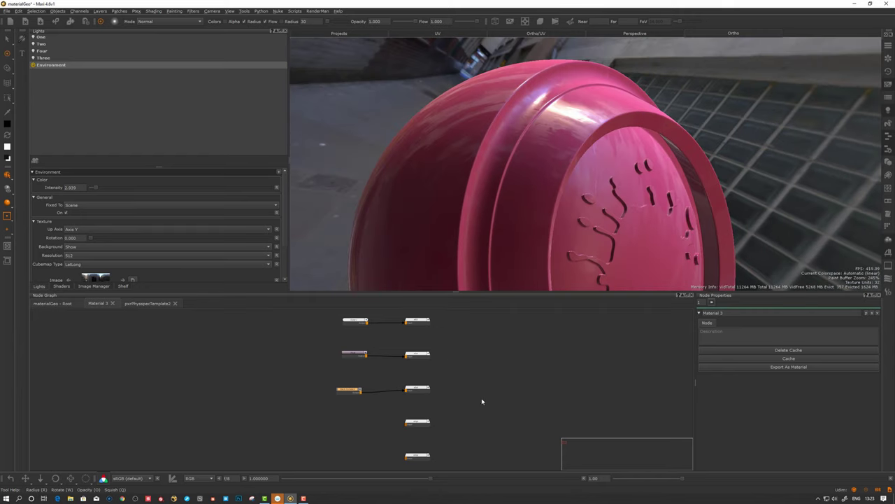
Step: Create a Float node set to 0.3 on its 0 - 1 range and connect it to the sRgh output
middle_drag(442, 433, 440, 382)
scroll(434, 355, up, 3)
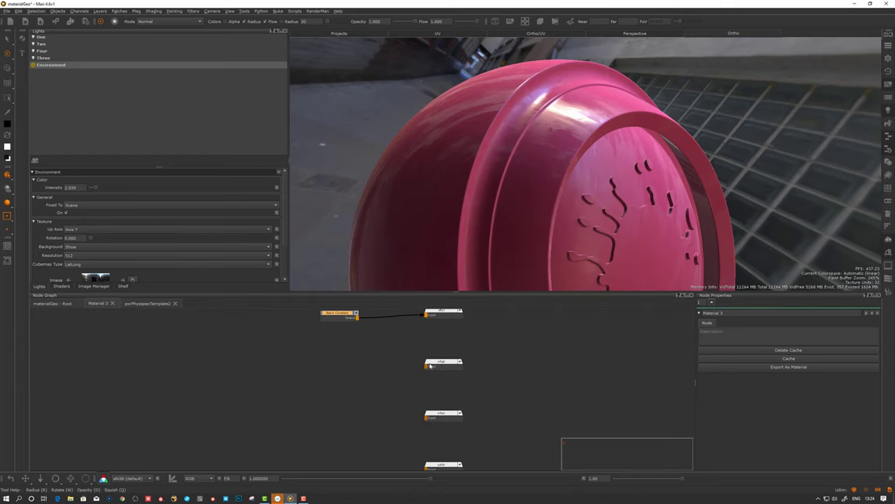
alt+drag(537, 145, 541, 164)
drag(343, 321, 340, 342)
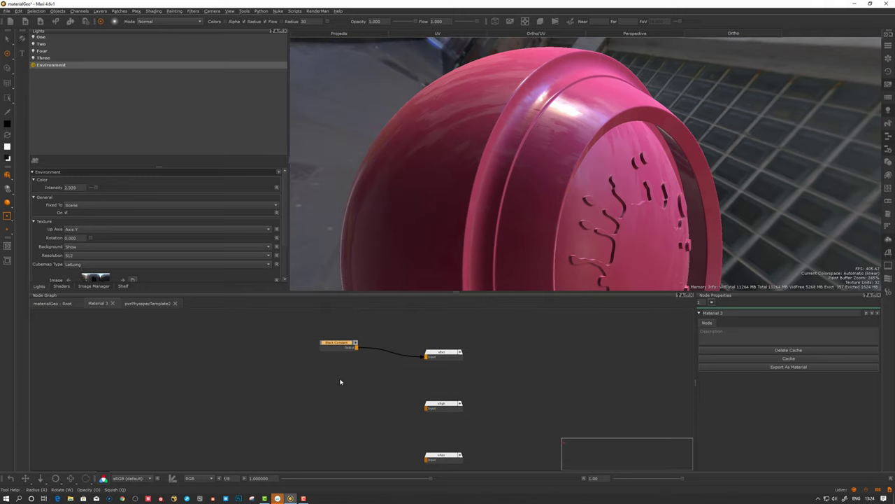
middle_drag(355, 409, 334, 387)
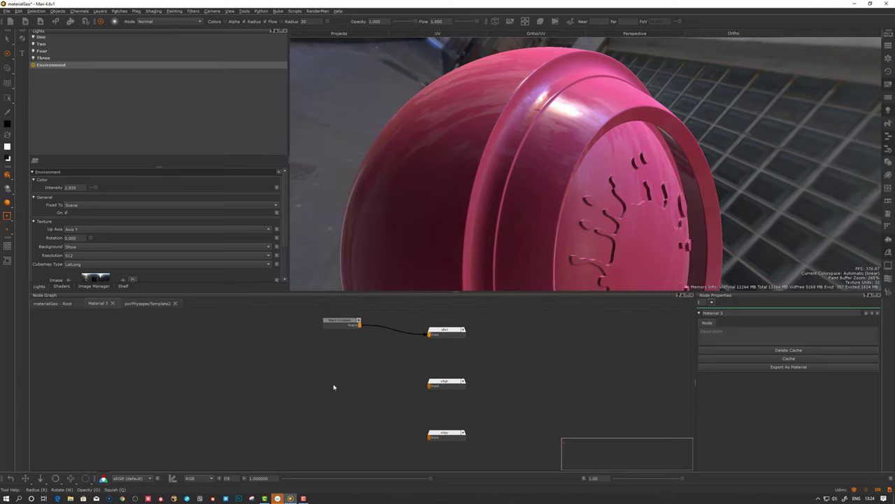
key(Tab)
text(float)
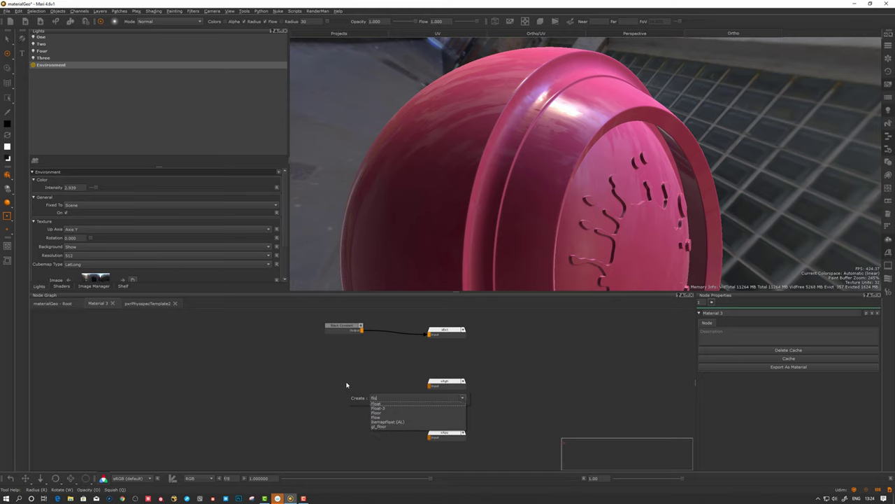
key(Return)
drag(365, 399, 345, 394)
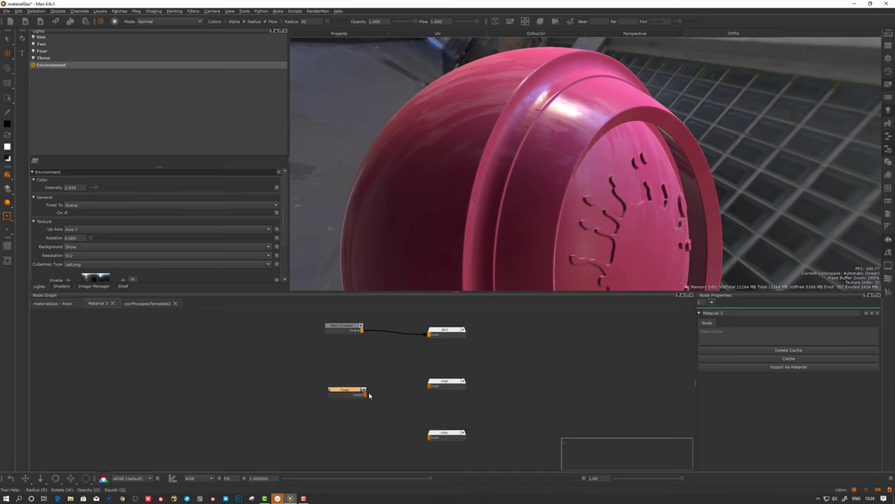
scroll(361, 392, up, 2)
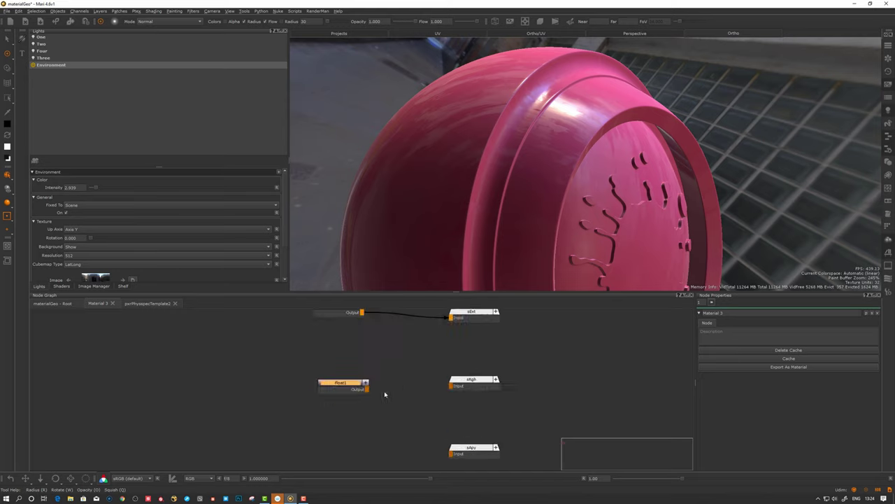
click(342, 386)
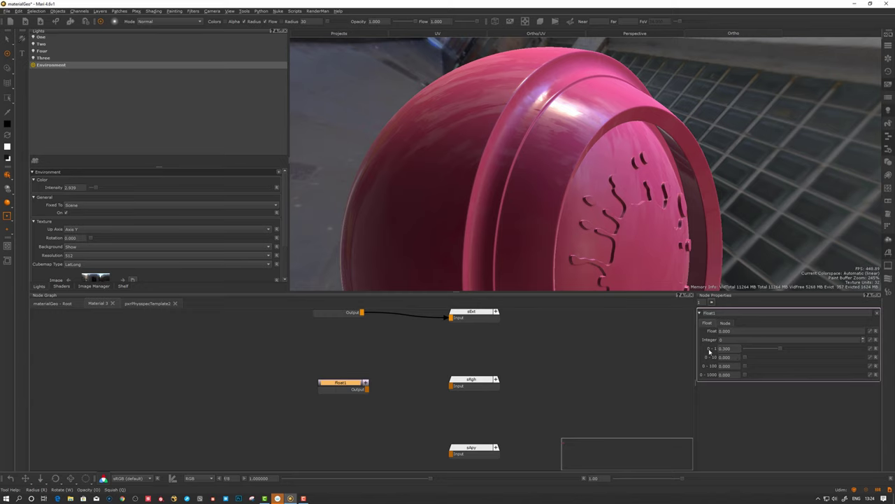
drag(367, 389, 451, 386)
Step: Return to the materialGeo root node graph and shift the Material 3 node slightly upward
mouse_move(566, 122)
alt+mouse_down()
mouse_move(580, 132)
mouse_move(576, 121)
alt+mouse_up()
alt+right_drag(577, 120, 560, 130)
click(54, 303)
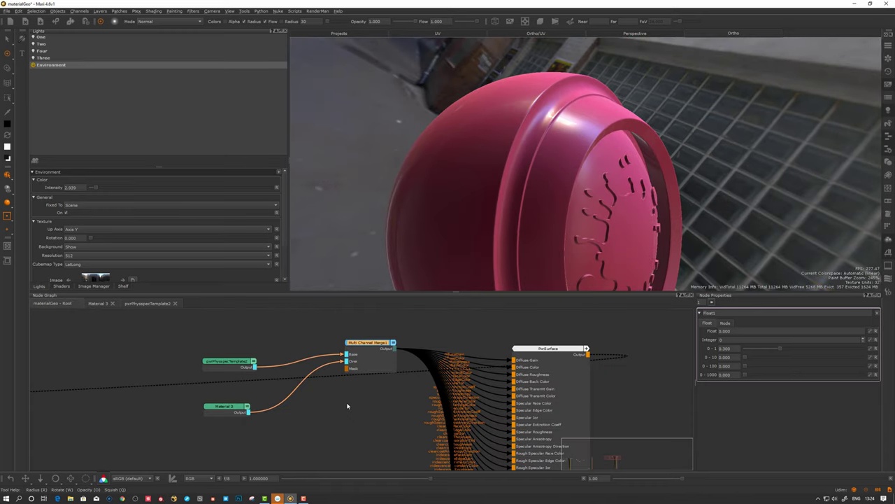
drag(224, 405, 219, 399)
key(Tab)
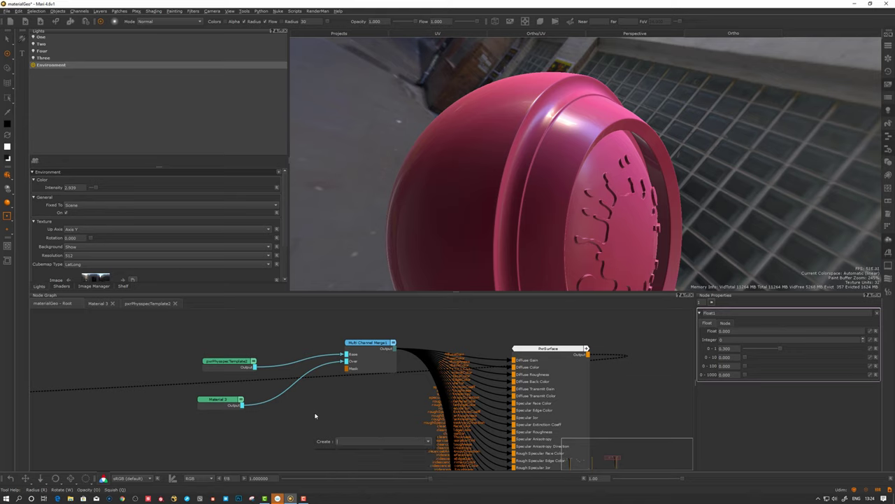
click(312, 418)
Step: Create a Radio Transmitter node beside the Invert node that inverts the Curvature output
alt+right_drag(314, 423, 266, 432)
alt+middle_drag(404, 410, 655, 370)
alt+right_drag(258, 362, 280, 360)
alt+middle_drag(201, 348, 446, 374)
alt+right_drag(371, 397, 401, 400)
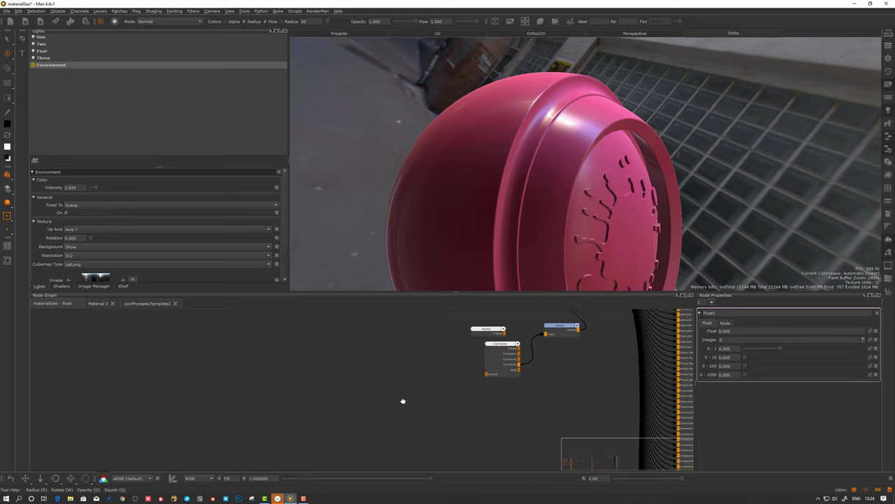
alt+middle_drag(570, 323, 332, 393)
alt+right_drag(346, 399, 377, 400)
scroll(377, 400, up, 1)
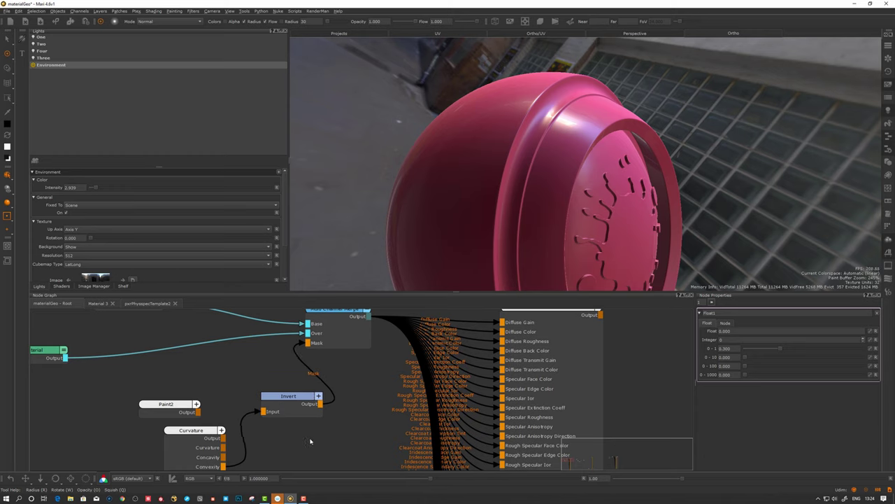
key(Tab)
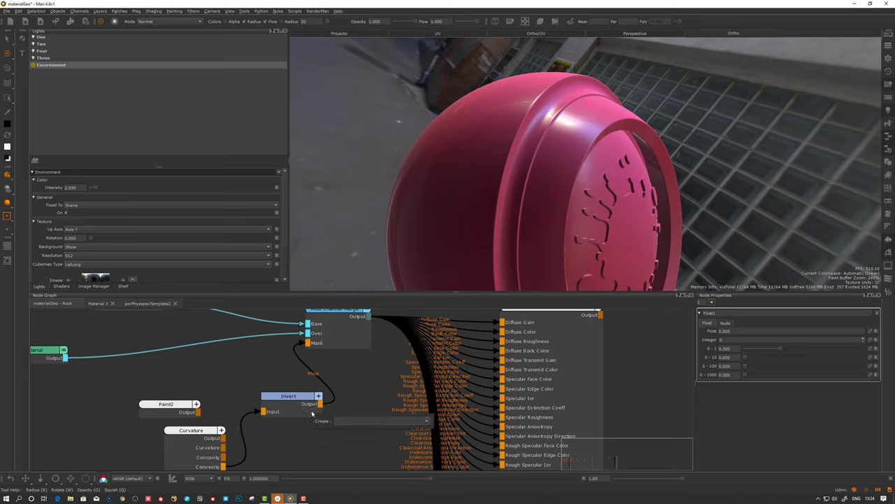
text(radio)
key(Return)
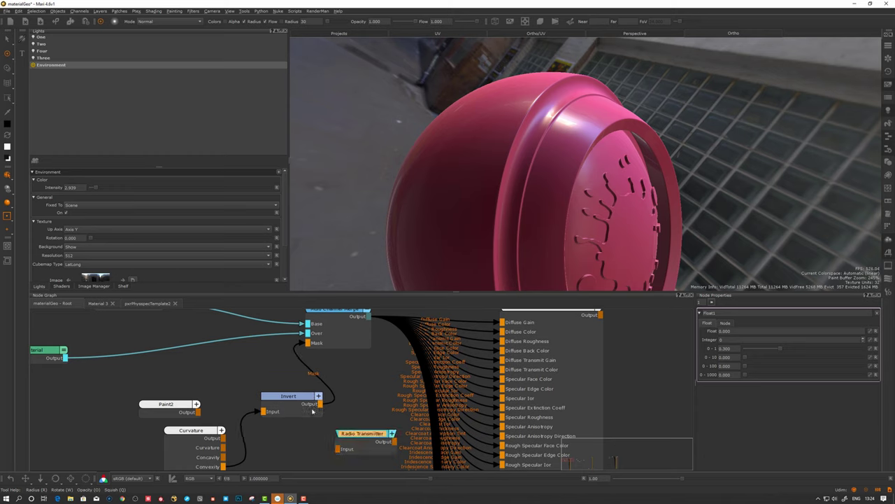
Step: Connect the Invert node's output to the Radio Transmitter and rename the transmitter CURVmask
drag(348, 451, 336, 458)
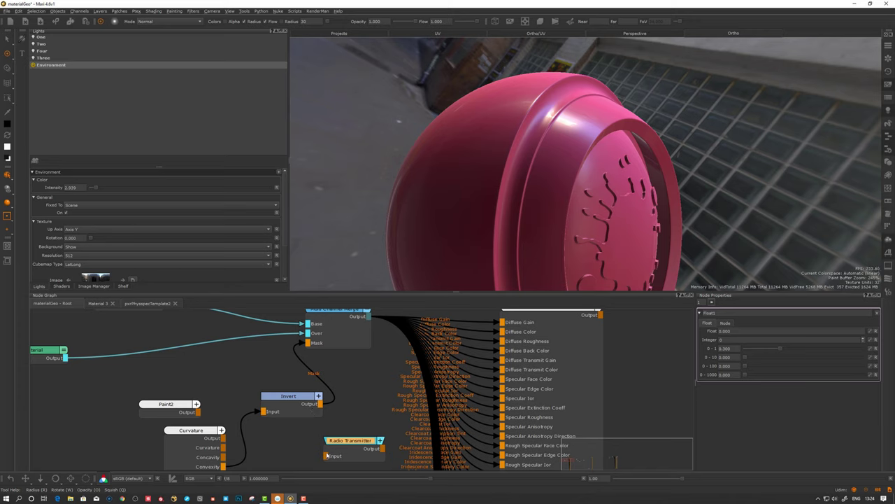
mouse_move(309, 404)
mouse_down()
mouse_move(323, 430)
mouse_move(319, 405)
mouse_up()
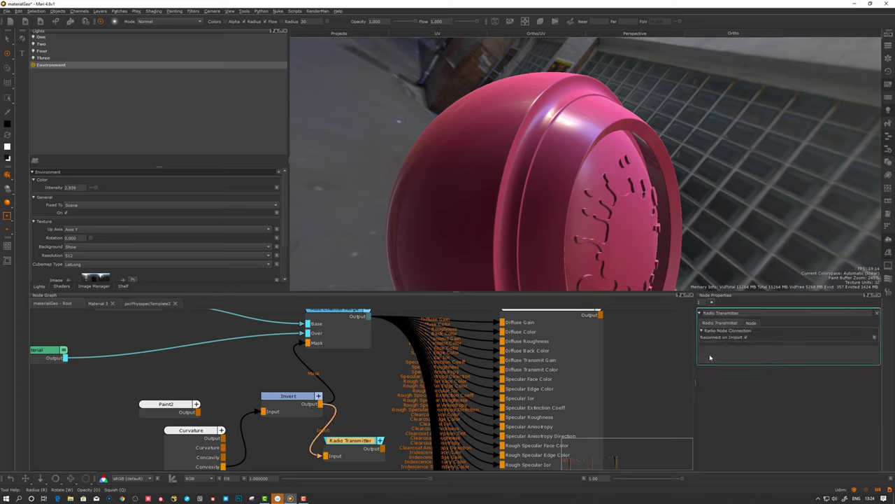
double_click(720, 313)
text(CURVmask)
Step: Create a Radio Node below the Multi Channel Merge that feeds PxrSurface
scroll(415, 347, down, 6)
scroll(419, 354, up, 4)
middle_drag(460, 396, 400, 428)
click(399, 428)
key(Tab)
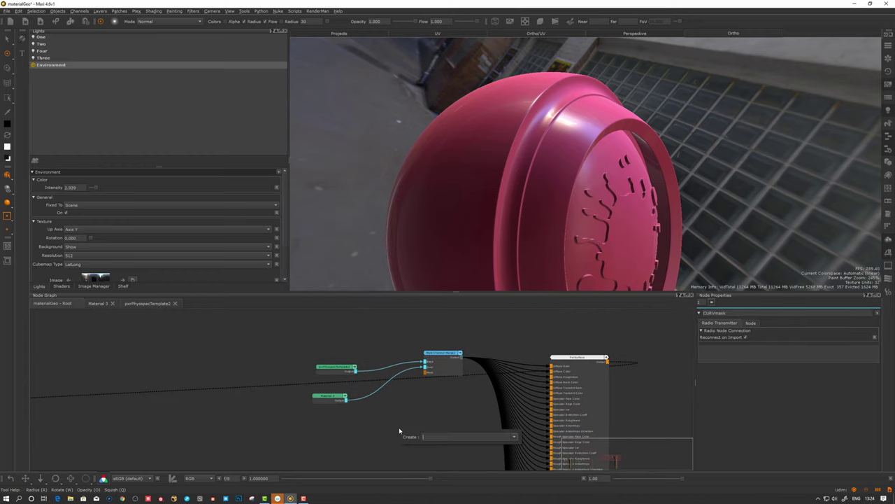
text(Radio Node)
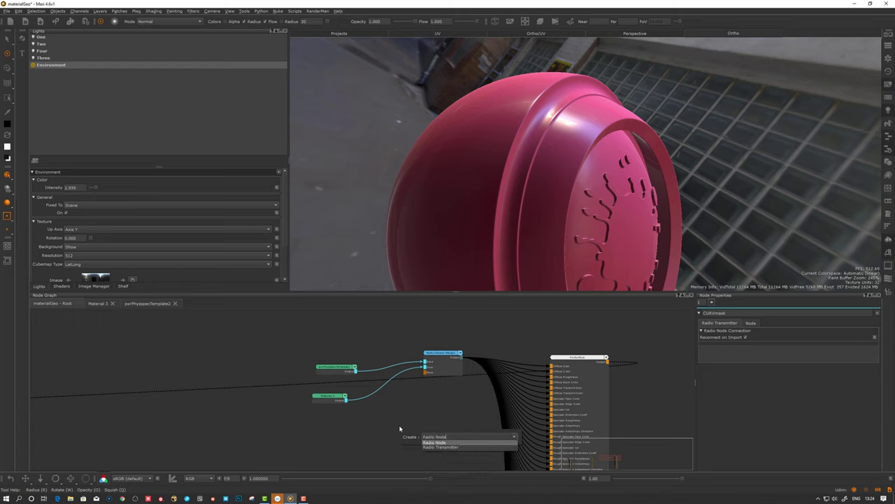
key(Return)
Step: Link the Radio Node to the CURVmask transmitter and connect its output to the Multi Channel Merge's Mask input
right_click(409, 417)
mouse_move(447, 464)
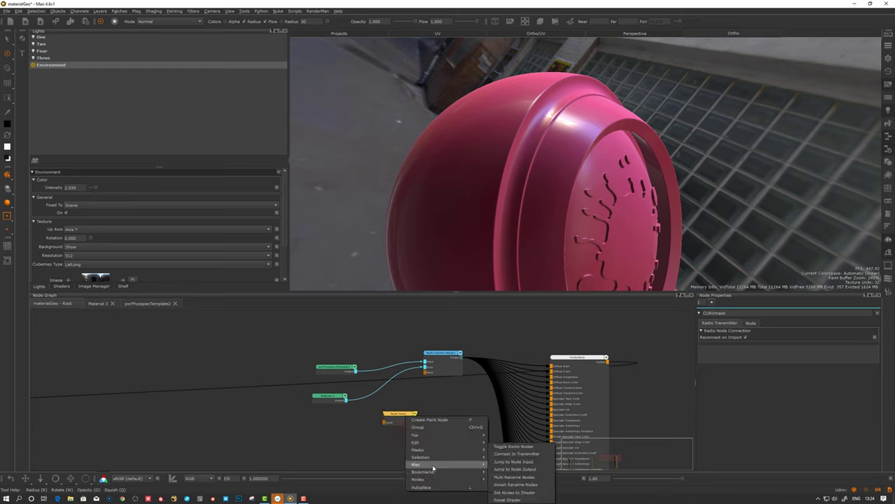
click(518, 453)
click(485, 464)
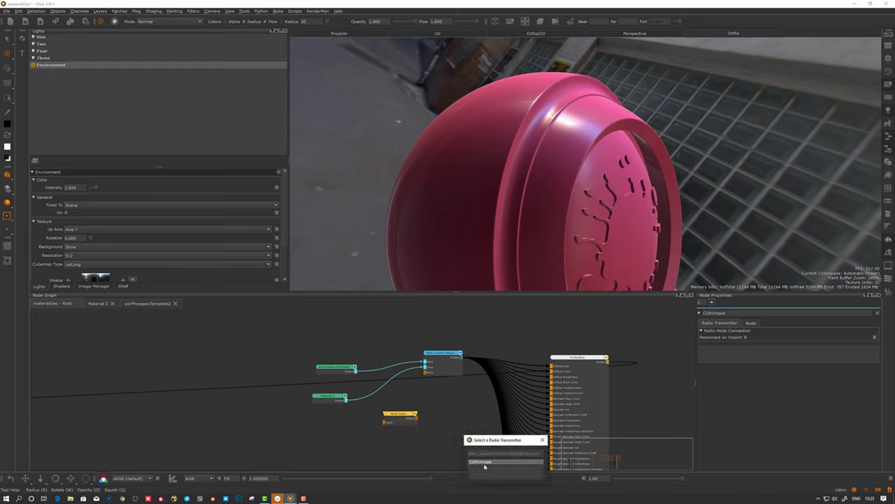
double_click(484, 464)
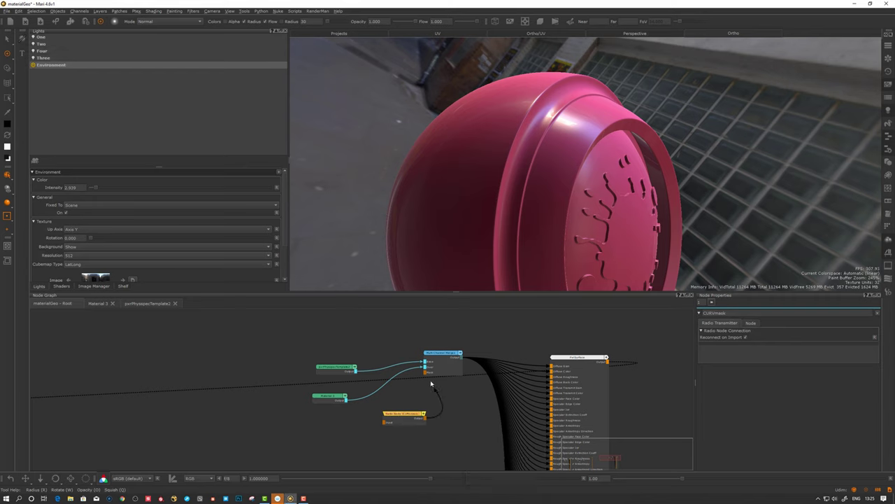
drag(431, 383, 425, 371)
Step: Inspect how the curvature mask blends the plastic and brass materials on the model's edges and embossed pattern
alt+drag(607, 160, 556, 140)
alt+right_drag(557, 140, 528, 177)
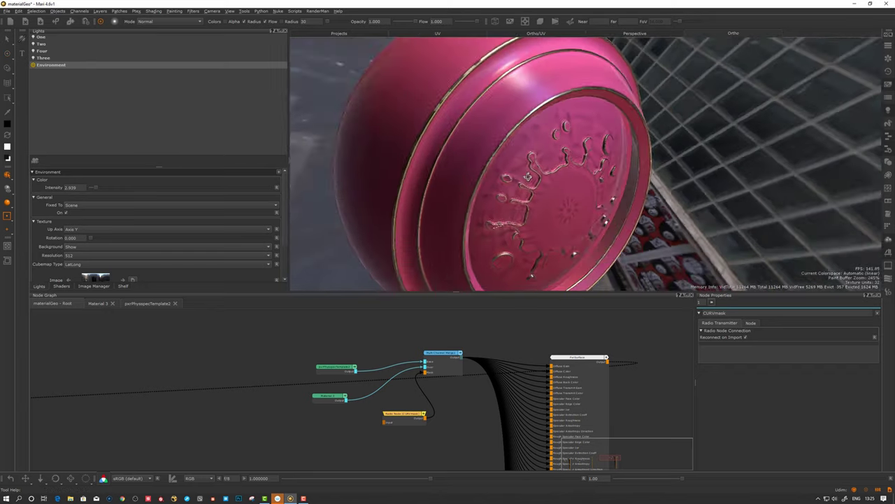
alt+drag(528, 177, 520, 220)
drag(337, 369, 331, 362)
click(279, 353)
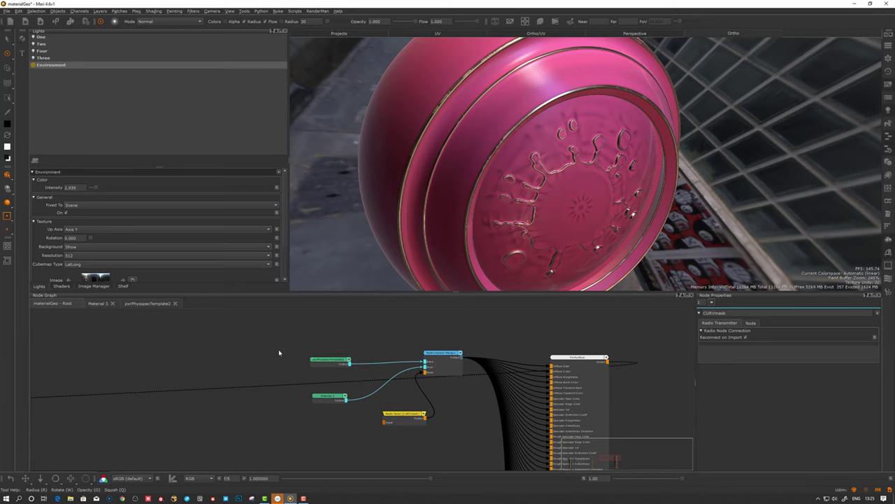
scroll(275, 352, down, 3)
middle_drag(273, 352, 303, 355)
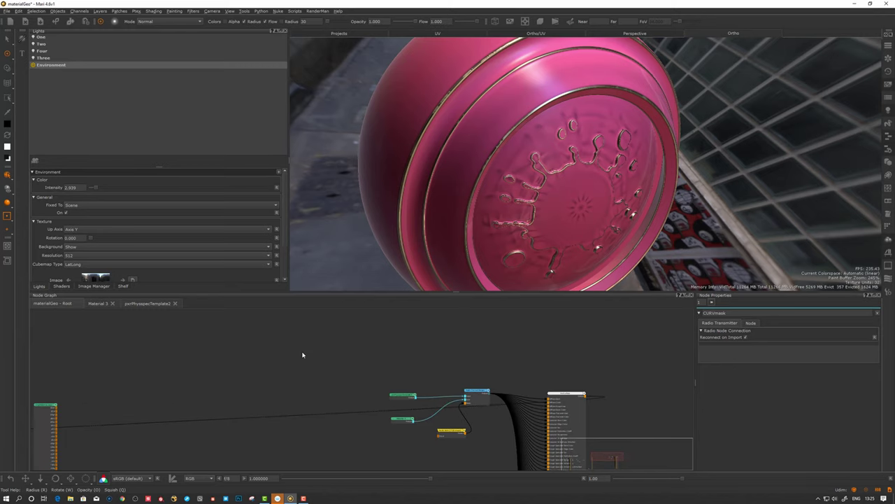
right_click(270, 335)
click(356, 323)
alt+drag(487, 204, 507, 166)
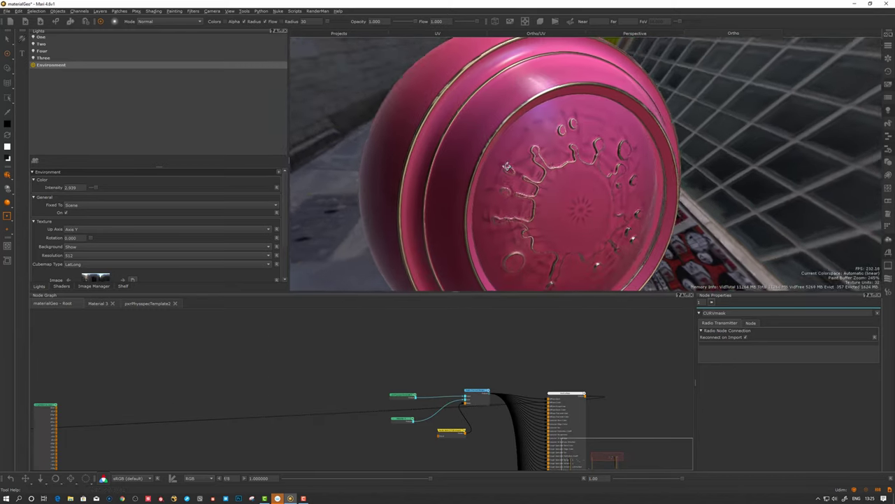
middle_drag(507, 166, 504, 181)
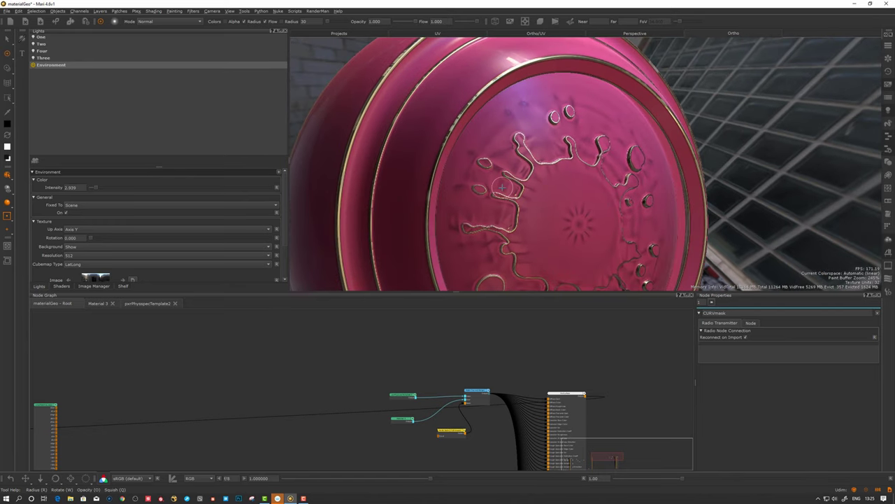
mouse_move(502, 187)
alt+mouse_down()
mouse_move(529, 180)
mouse_move(514, 184)
alt+mouse_up()
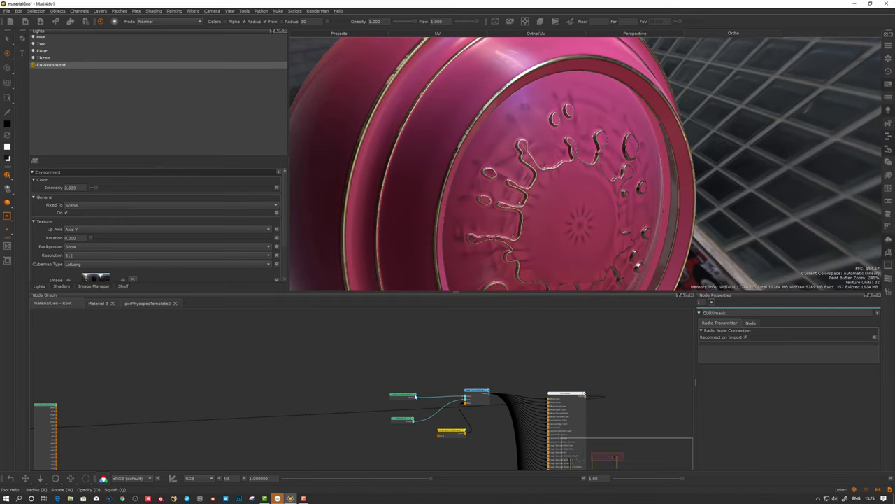
Step: Show the properties of Material 3 and pxrPhysspecTemplate2, look inside the template's graph, and return to the root graph
double_click(405, 422)
click(403, 395)
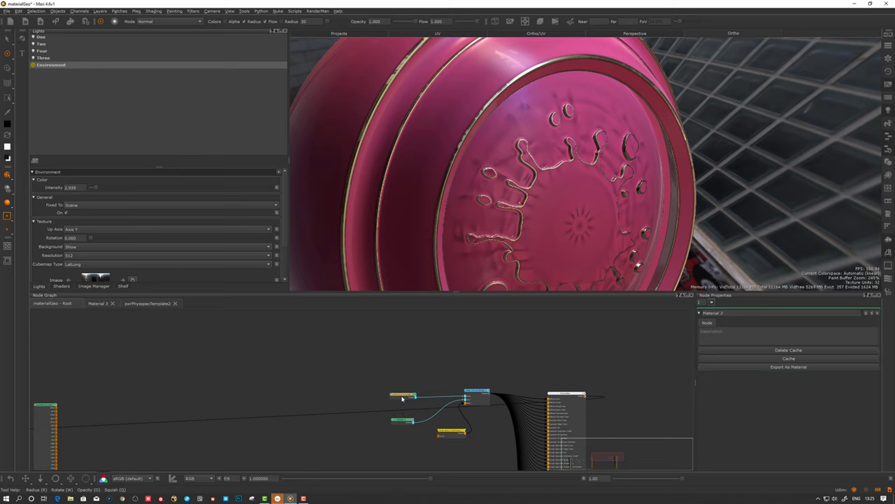
double_click(404, 396)
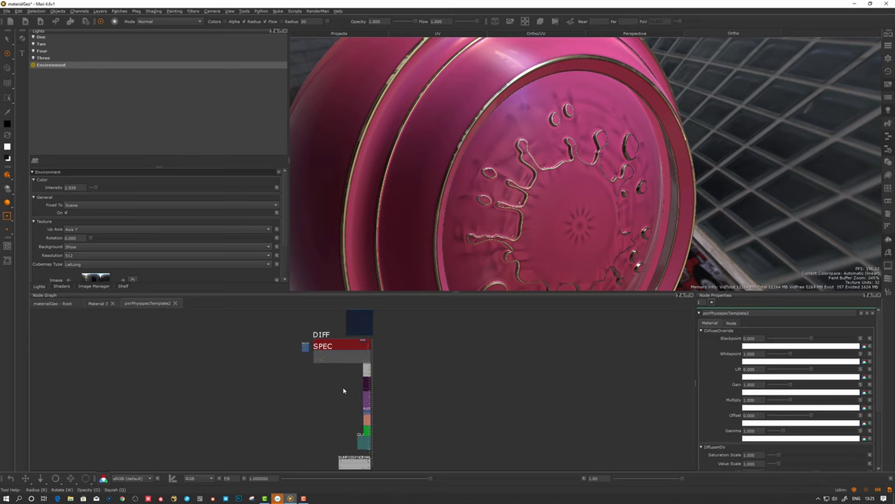
scroll(342, 387, up, 5)
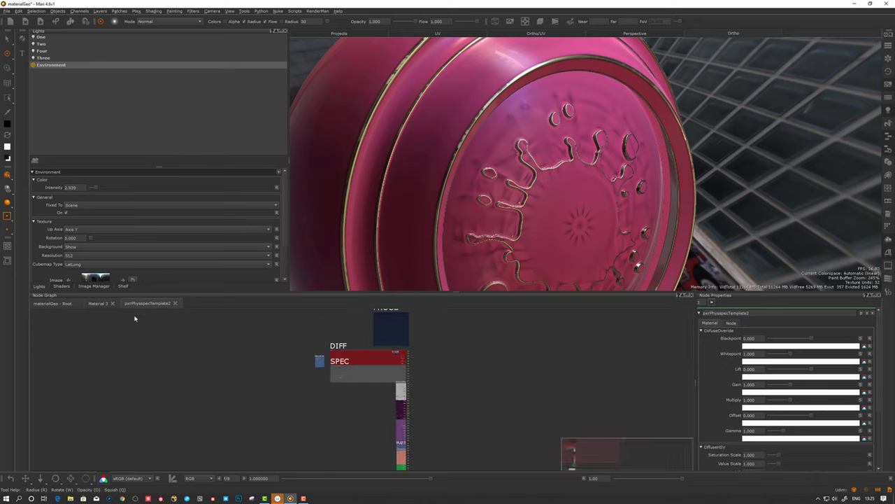
scroll(467, 400, down, 5)
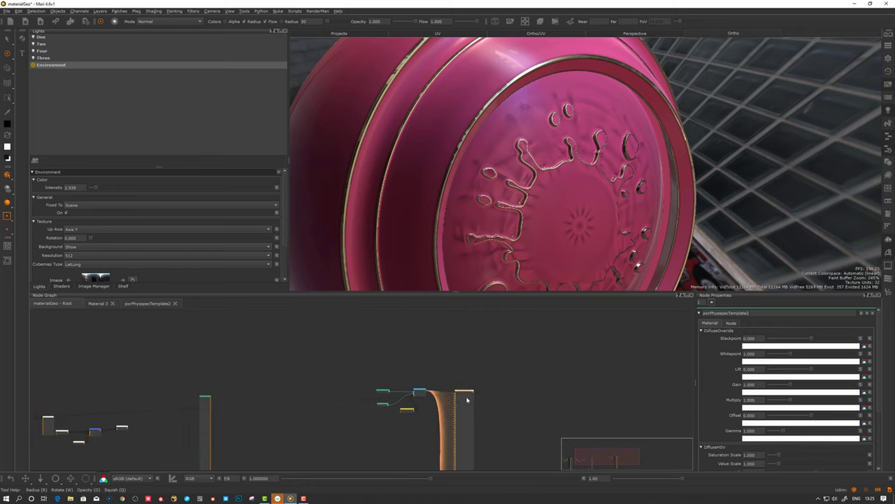
drag(467, 399, 471, 397)
middle_drag(499, 387, 451, 369)
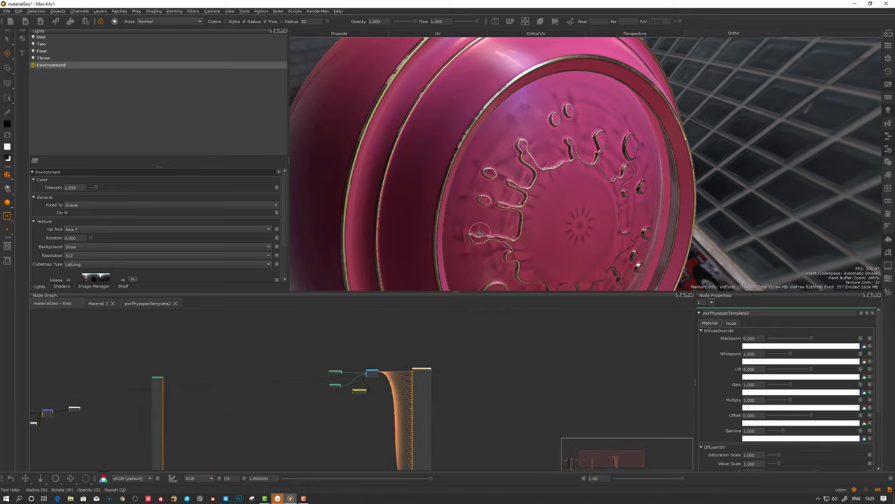
Step: Examine the rim edges and engraved leak details up close and from different angles under the environment light
alt+drag(480, 233, 491, 238)
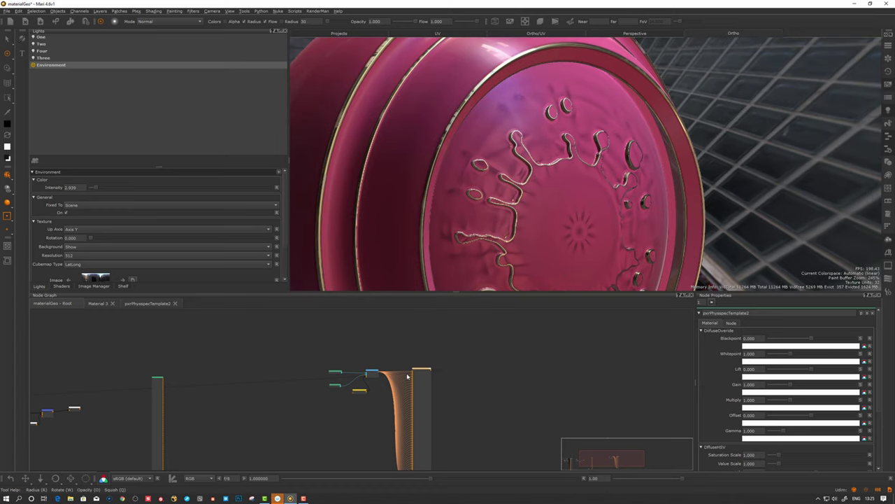
alt+drag(510, 201, 507, 219)
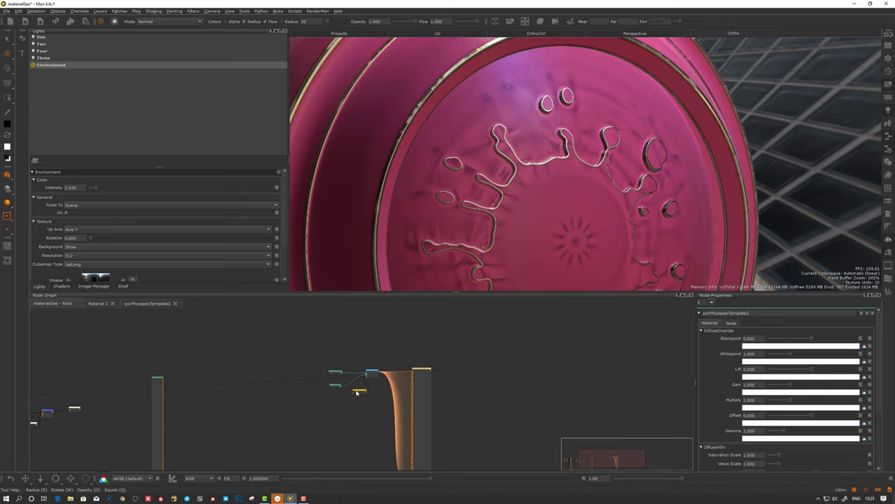
drag(358, 392, 353, 399)
alt+drag(513, 195, 521, 212)
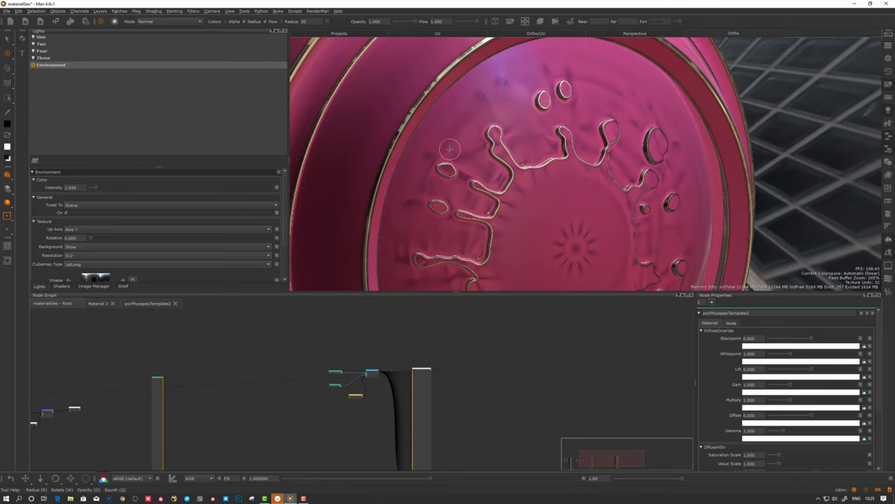
alt+drag(450, 148, 488, 210)
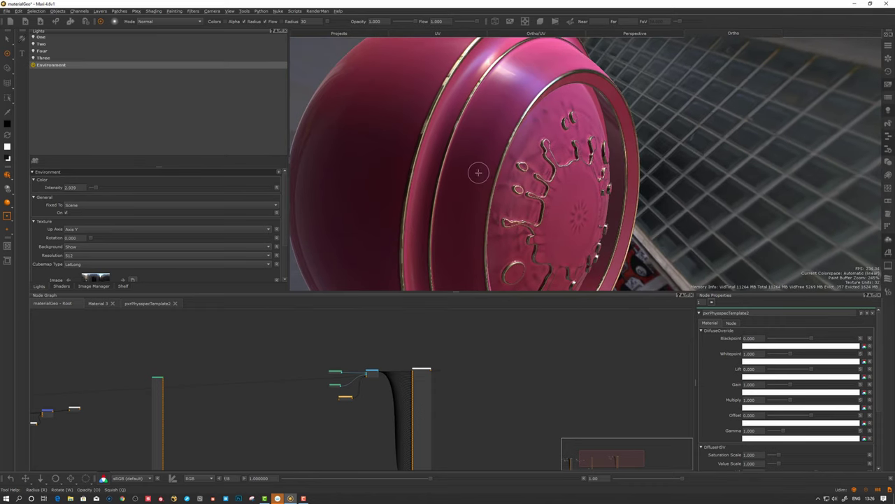
alt+drag(479, 172, 478, 181)
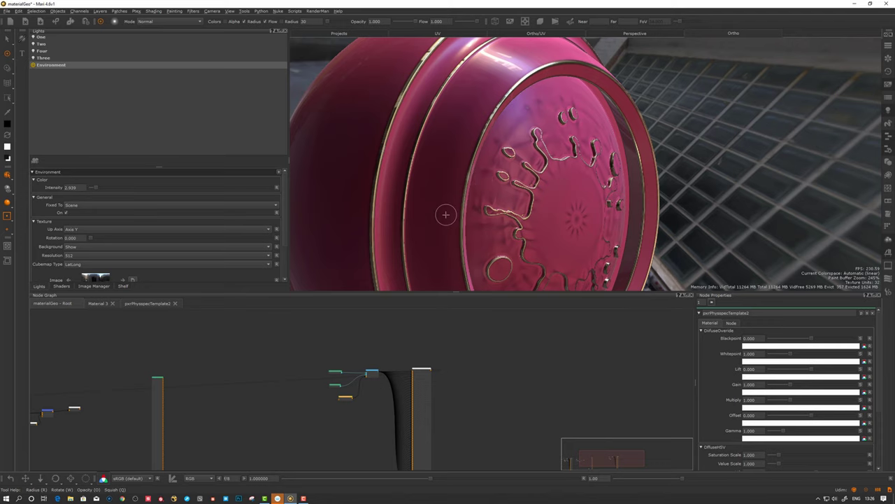
alt+drag(449, 214, 468, 208)
alt+right_drag(464, 206, 395, 382)
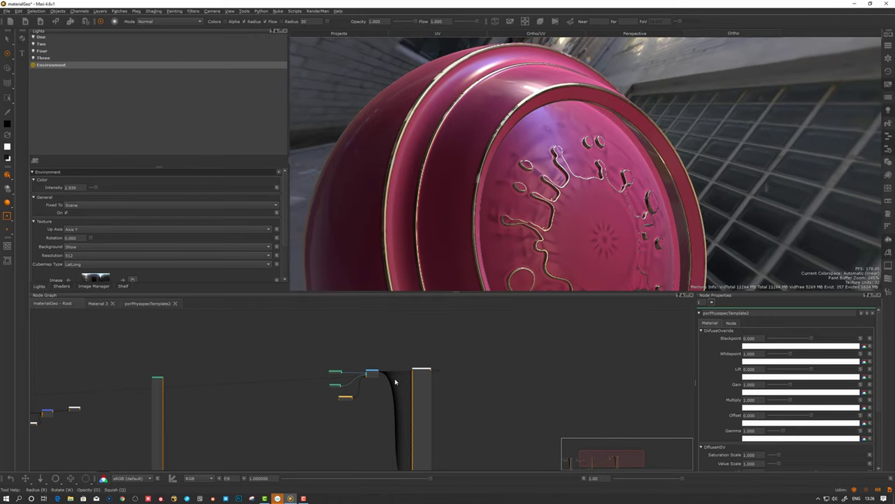
Step: Select PxrSurface and review all its Multi Channel Merge connections in an enlarged node graph, then restore the layout
click(421, 377)
scroll(430, 387, up, 6)
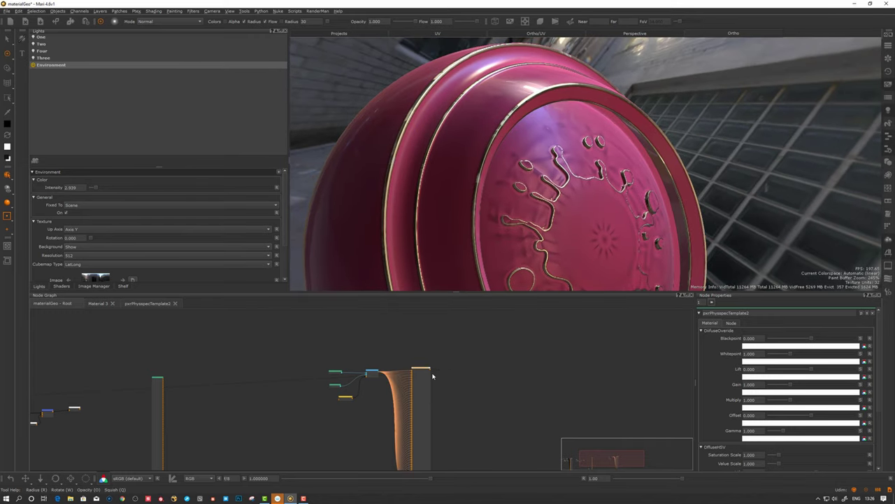
middle_drag(444, 385, 412, 335)
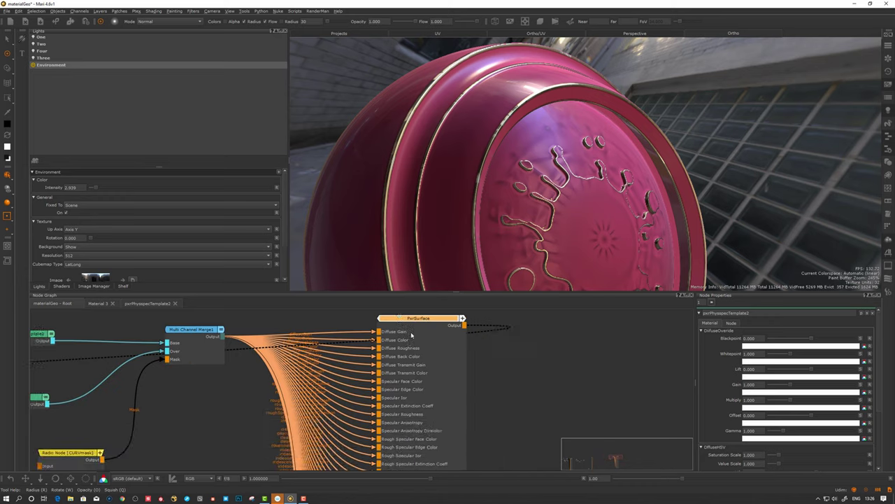
scroll(419, 351, down, 3)
key(space)
middle_drag(468, 263, 436, 117)
scroll(473, 251, up, 4)
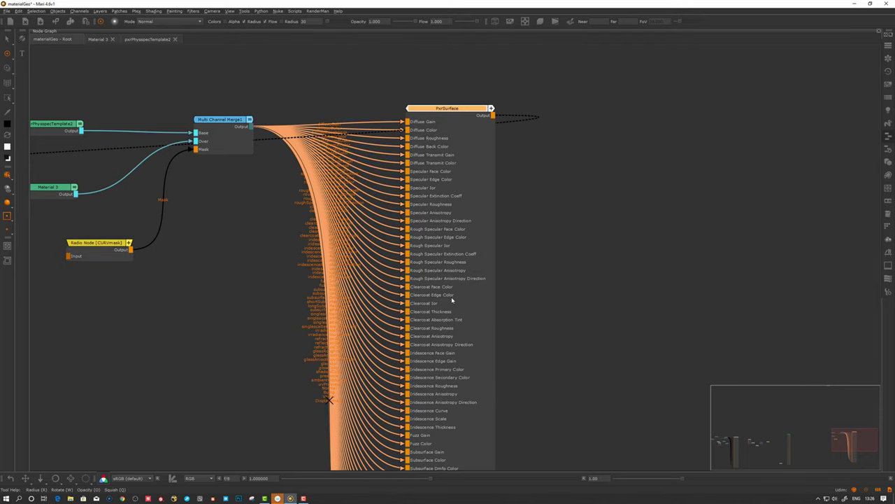
middle_drag(472, 363, 443, 323)
scroll(443, 323, down, 5)
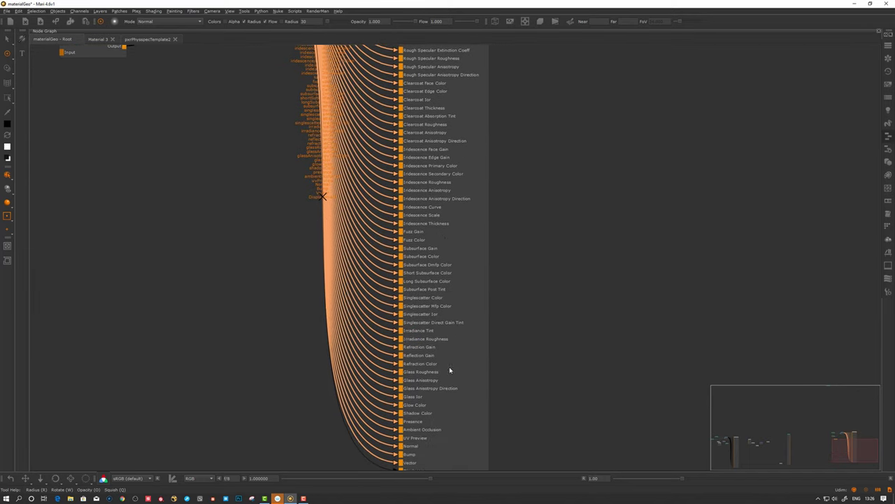
scroll(438, 355, down, 4)
key(space)
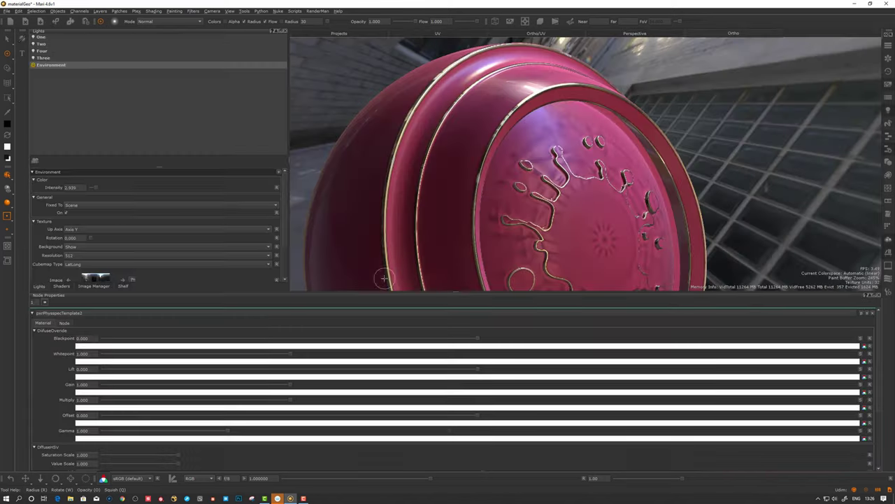
click(444, 363)
key(Tab)
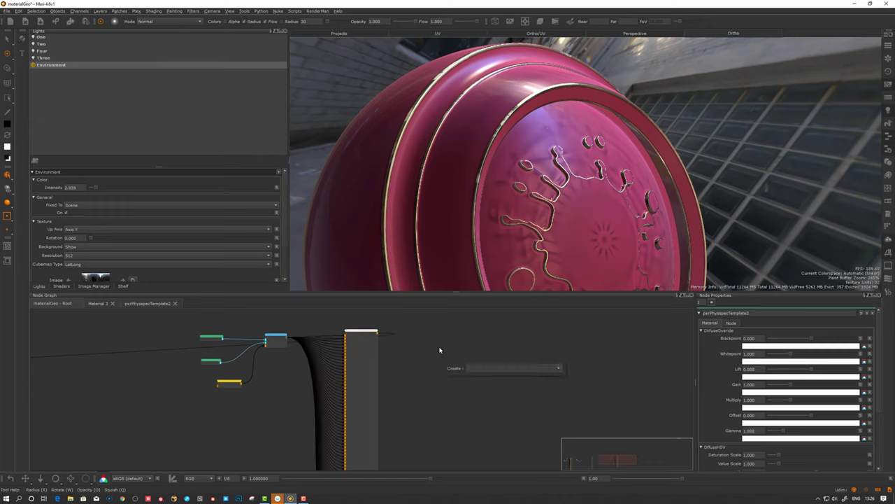
key(Escape)
right_click(448, 339)
mouse_move(472, 402)
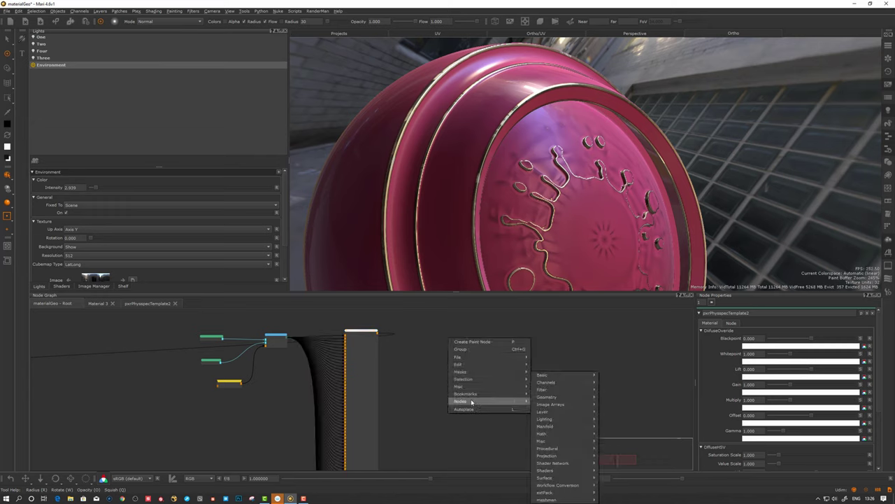
click(407, 388)
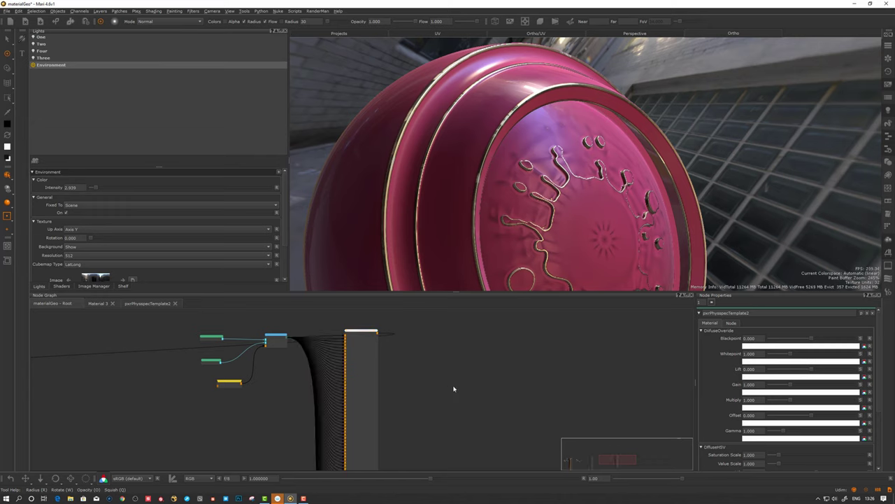
Step: Create a Material node based on the Unreal Advanced shader, without a shader network, and place it in the empty area beside PxrSurface
key(Tab)
text(mat)
key(Return)
click(449, 235)
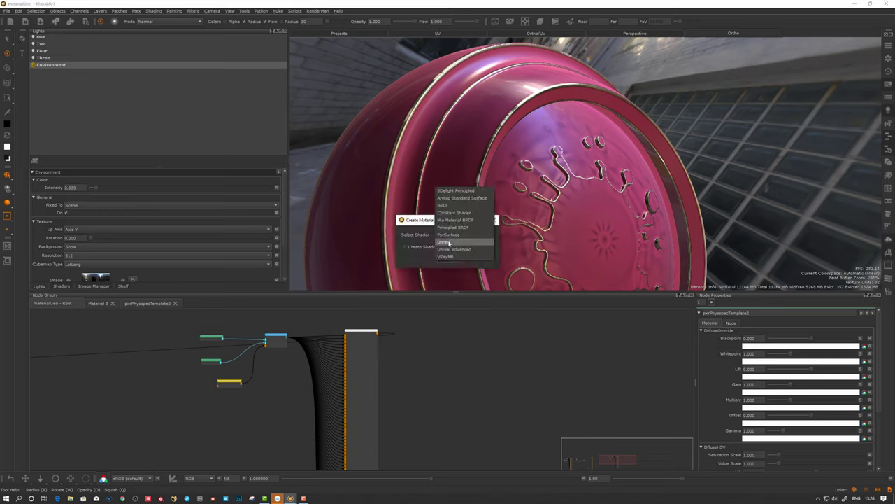
click(449, 242)
click(448, 238)
click(451, 244)
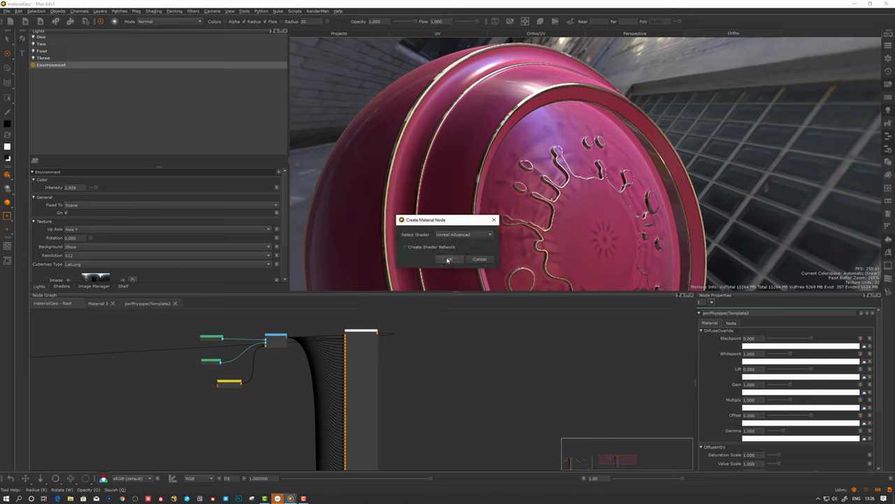
click(449, 259)
drag(473, 390, 467, 362)
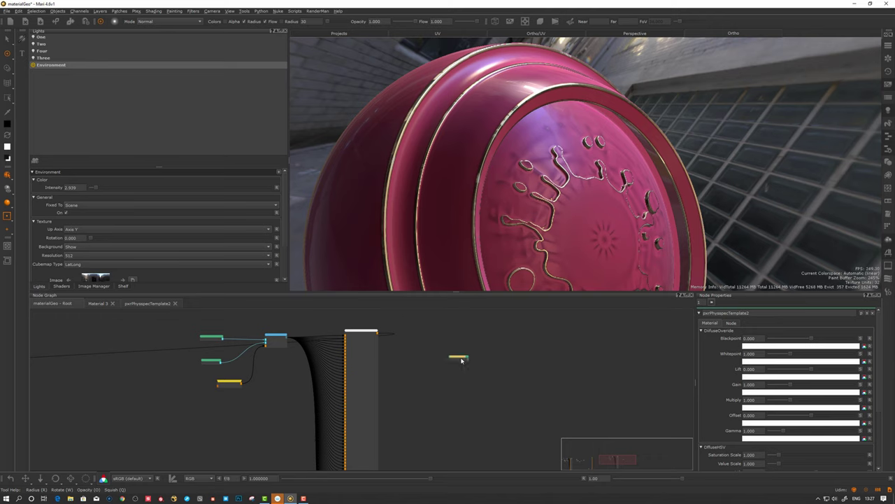
Step: Position the new Material node next to PxrSurface's output, expand its channel ports and show its properties
scroll(486, 358, up, 2)
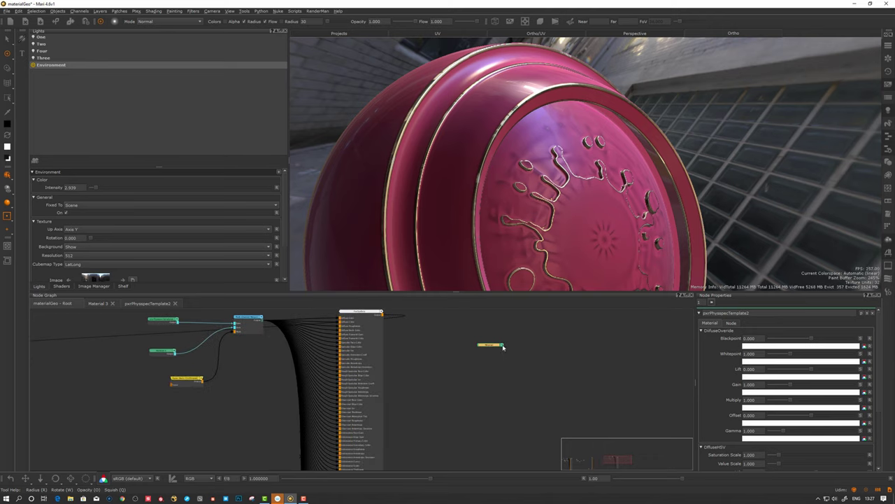
drag(499, 347, 462, 348)
scroll(490, 355, up, 3)
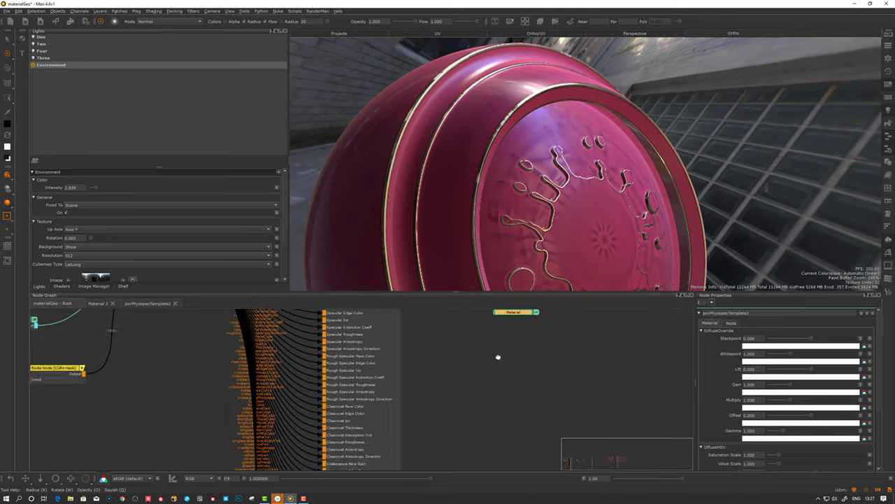
middle_drag(497, 358, 462, 371)
click(461, 371)
scroll(435, 372, down, 5)
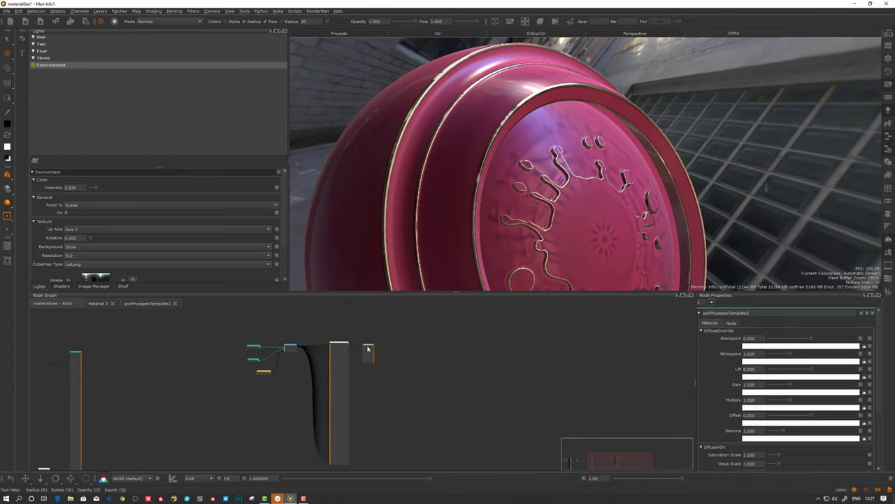
scroll(367, 350, up, 3)
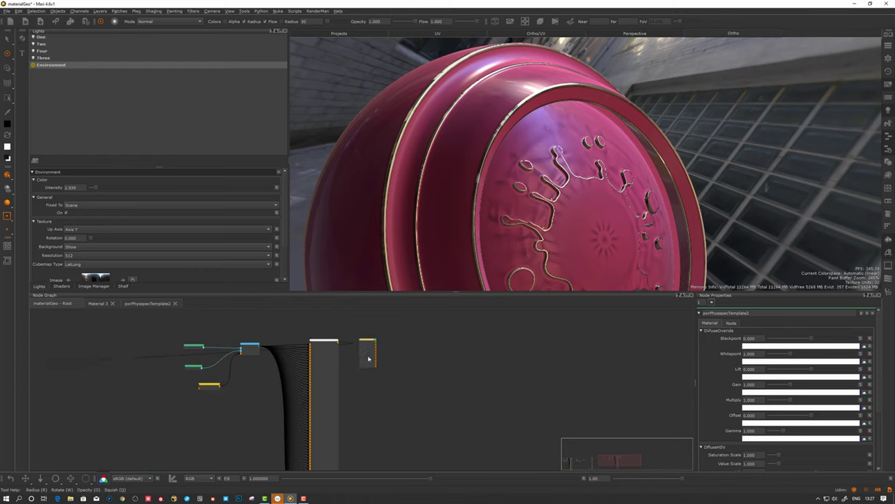
scroll(371, 341, up, 2)
click(370, 341)
scroll(385, 339, up, 3)
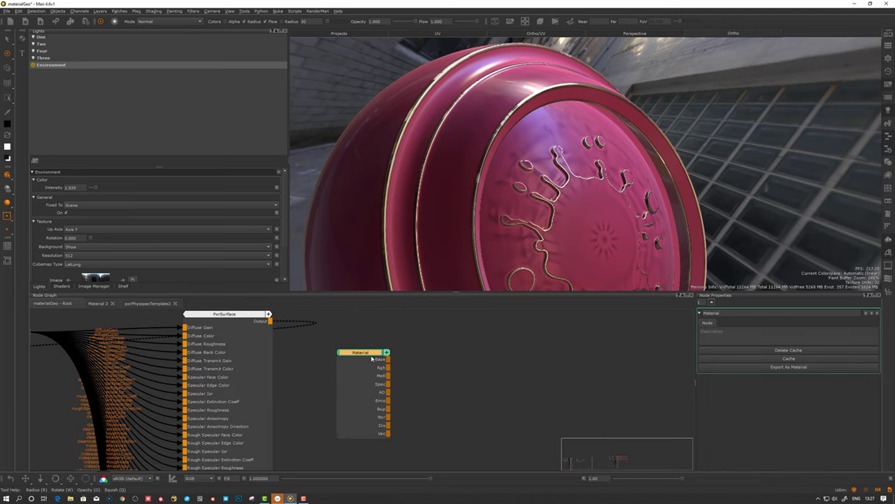
mouse_move(364, 354)
mouse_down()
mouse_move(367, 317)
mouse_move(364, 363)
mouse_move(367, 355)
mouse_up()
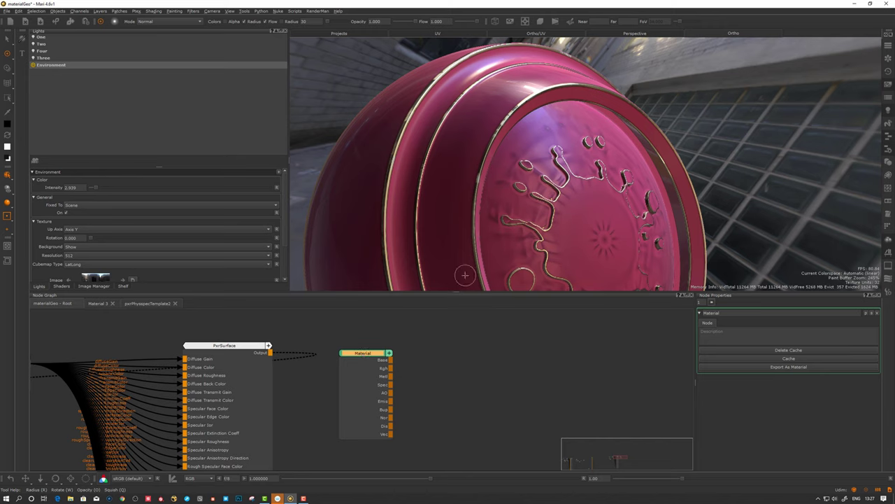
Step: Show the properties of pxrPhysspecTemplate2 and examine the layered plastic and brass on the whole model from different angles
alt+drag(465, 275, 467, 196)
scroll(490, 235, down, 5)
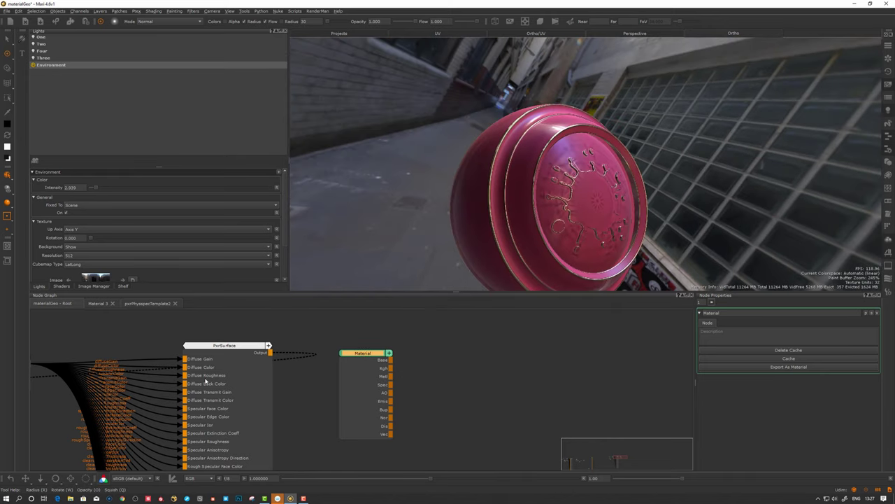
click(204, 356)
middle_drag(204, 356, 285, 378)
scroll(285, 379, down, 3)
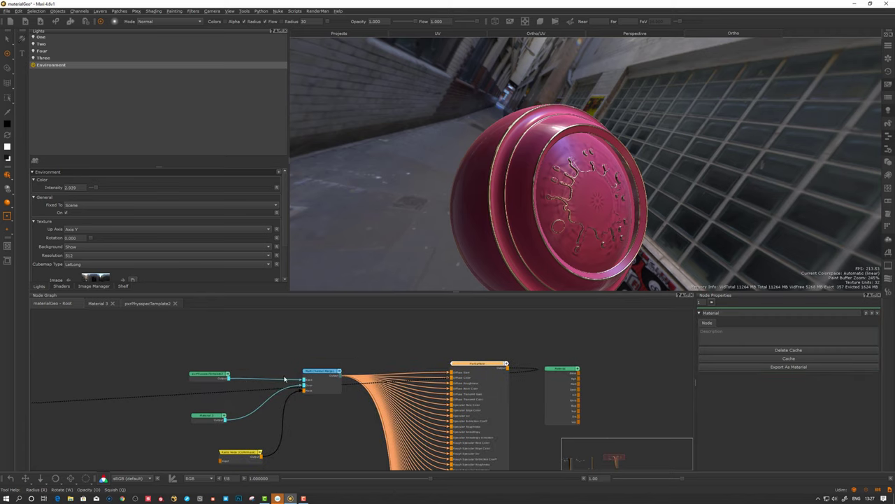
click(204, 377)
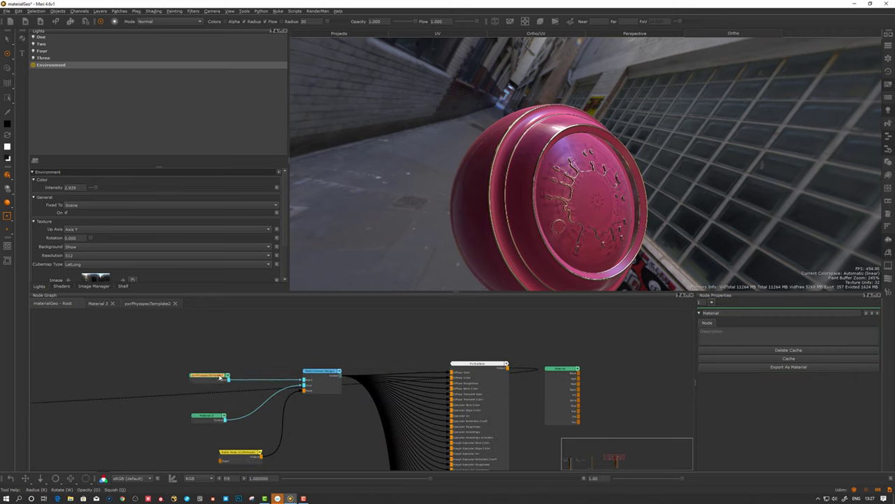
alt+drag(542, 204, 517, 208)
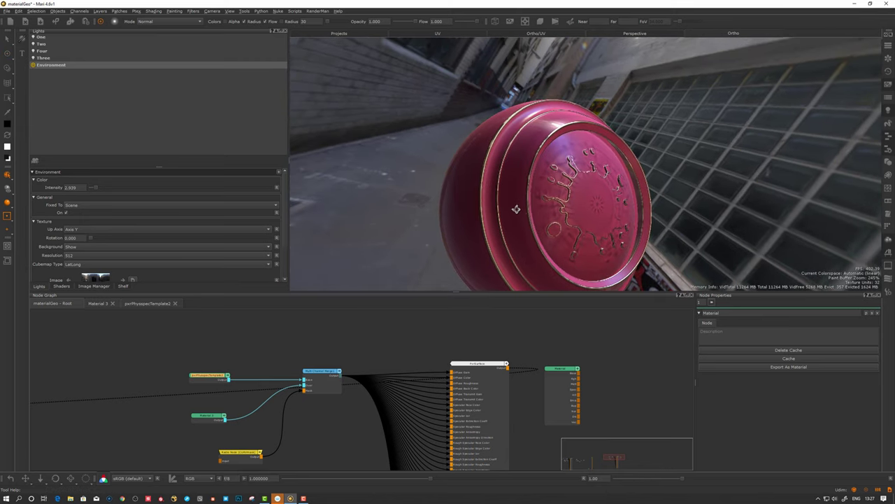
drag(209, 380, 214, 379)
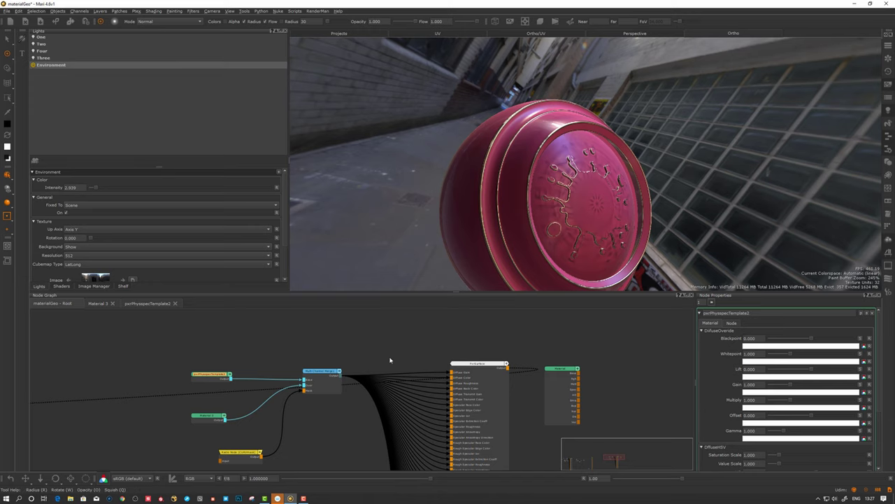
drag(208, 377, 202, 380)
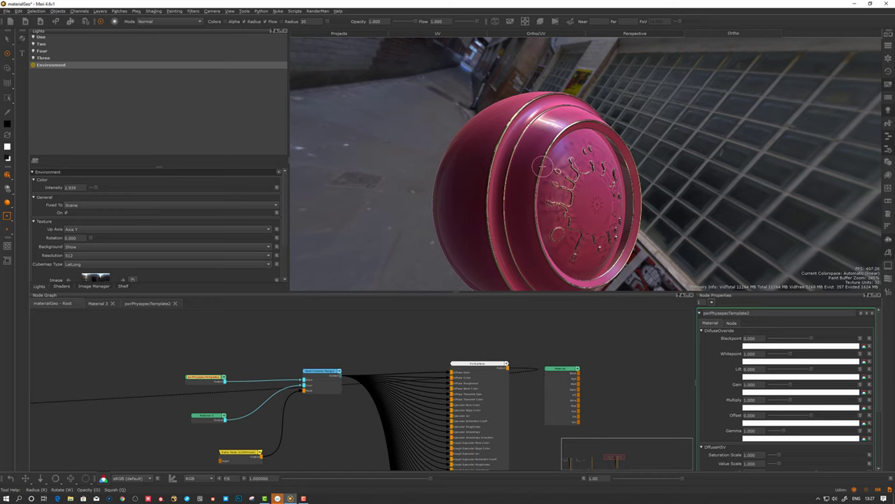
alt+drag(544, 166, 539, 190)
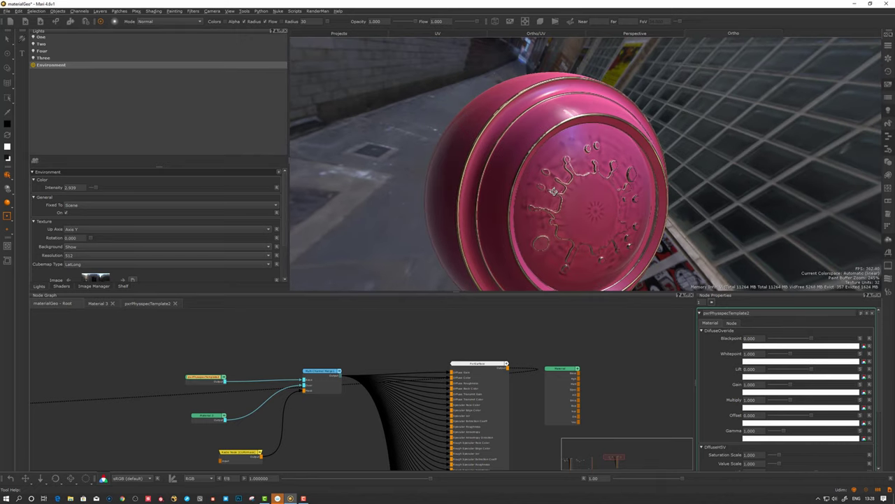
right_click(342, 336)
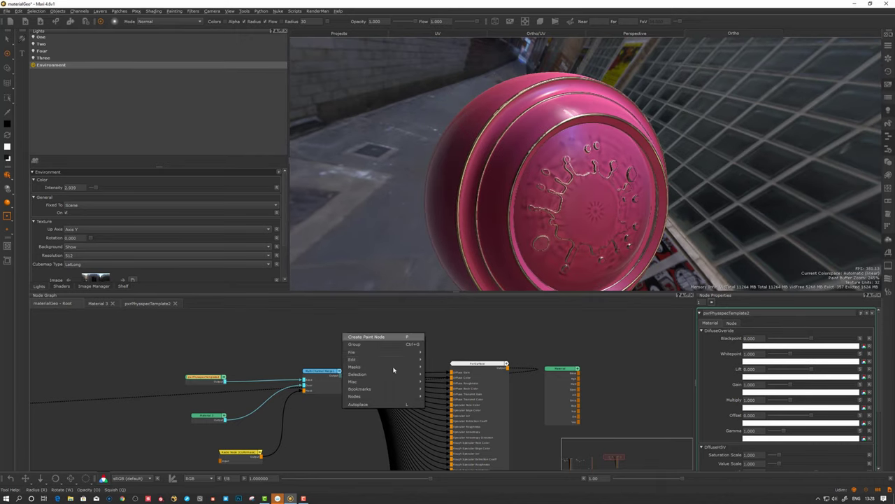
mouse_move(365, 384)
click(280, 338)
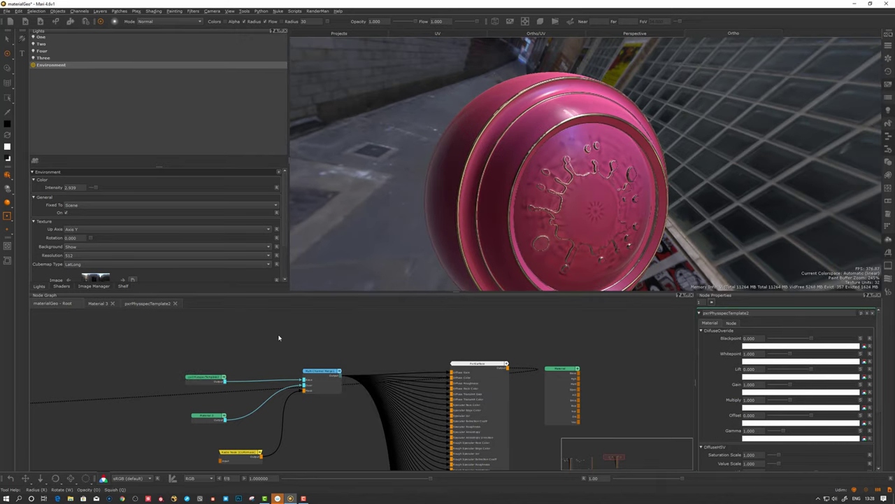
right_click(290, 328)
mouse_move(315, 391)
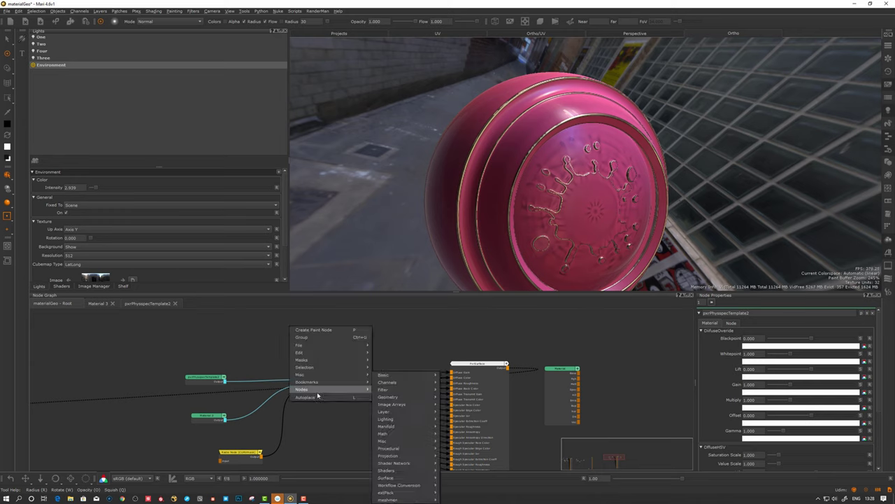
mouse_move(418, 501)
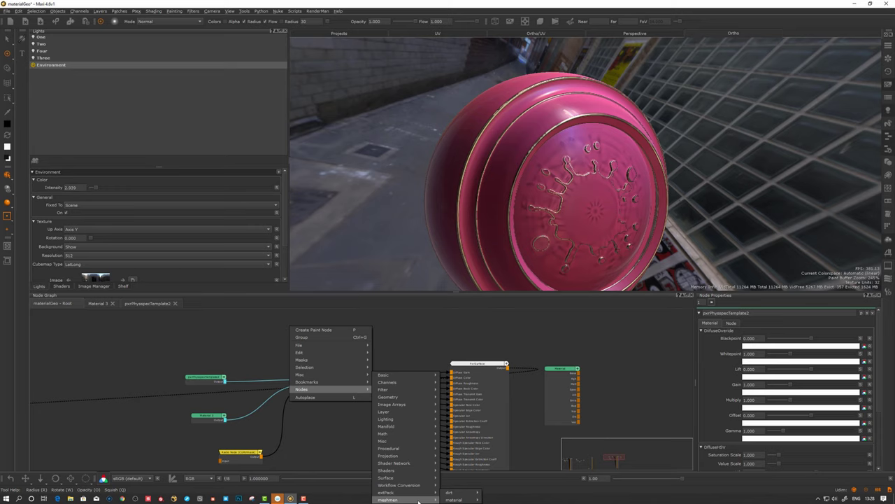
click(454, 500)
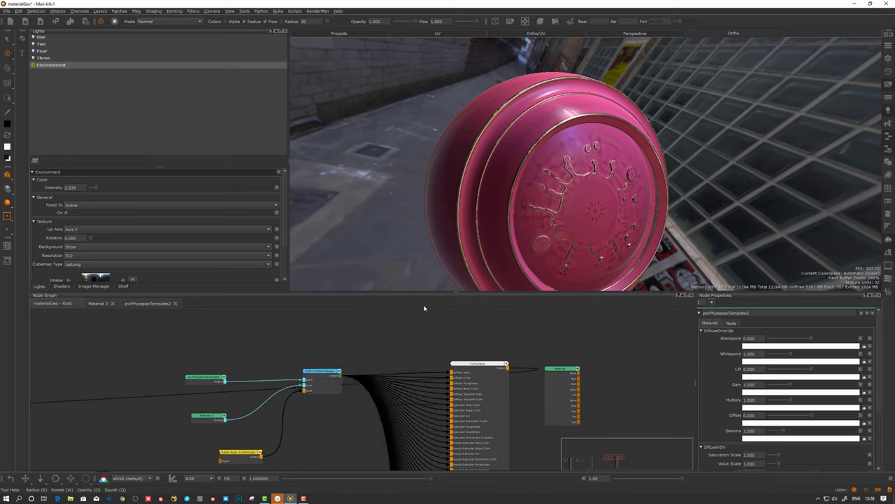
Step: Open the Mask Shelf, browse the BuildingBlocks material presets and close the shelf
right_click(254, 325)
mouse_move(272, 387)
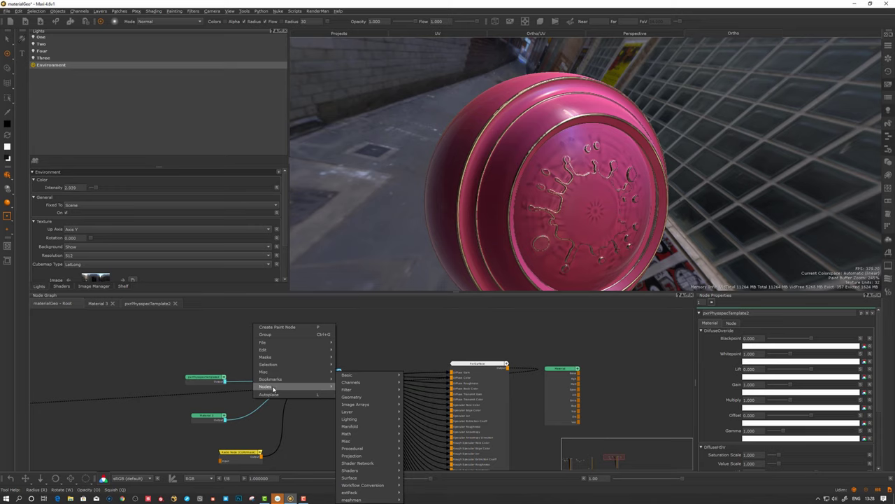
mouse_move(269, 357)
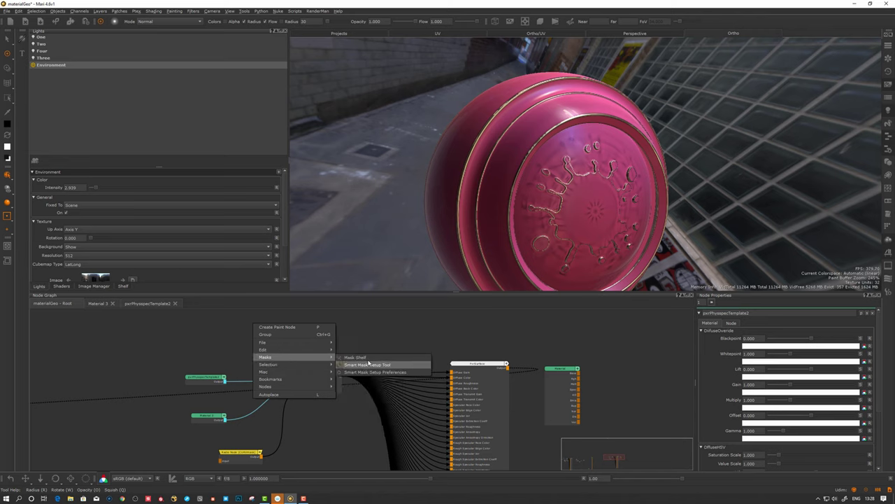
click(366, 358)
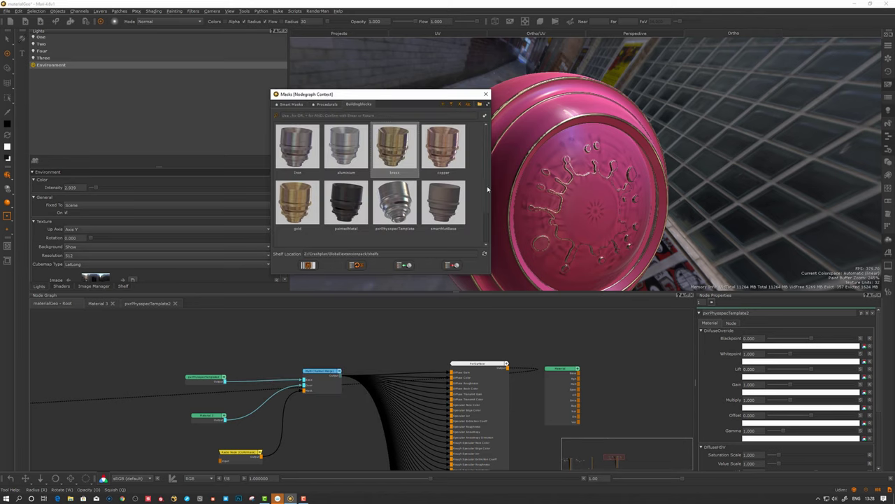
scroll(462, 182, down, 2)
scroll(434, 161, up, 2)
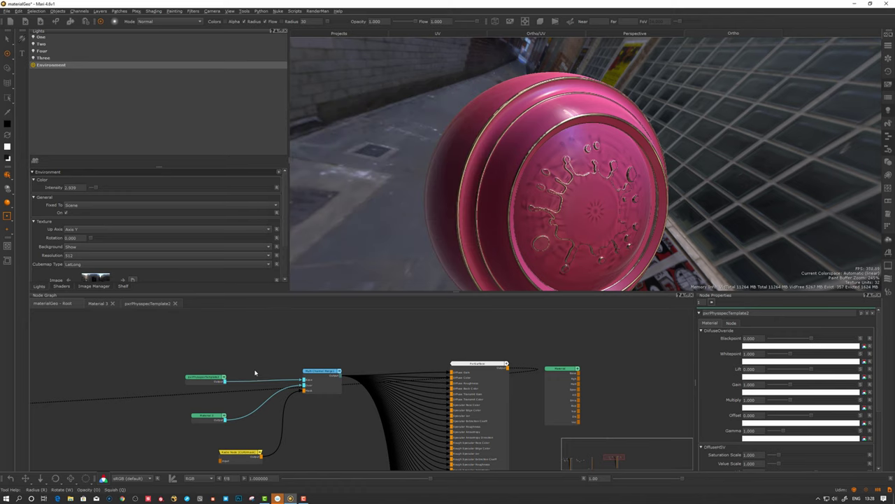
Step: Review the template, Material 3, Multi-Channel Merge and curvature radio nodes against the model's material blend from several angles
alt+drag(521, 204, 496, 229)
drag(212, 384, 217, 383)
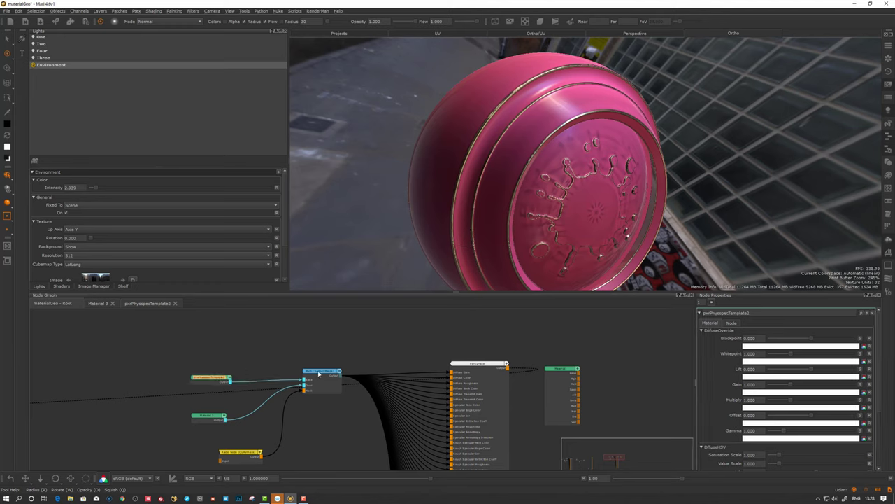
drag(318, 373, 317, 372)
drag(207, 418, 210, 414)
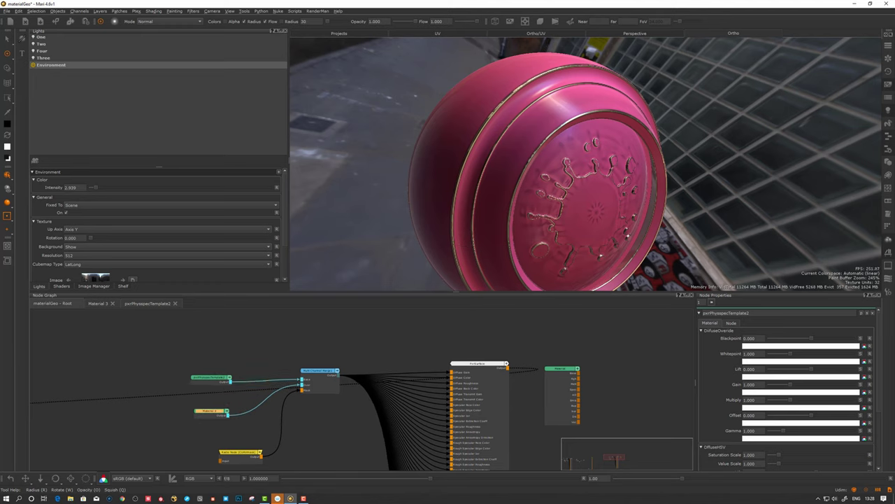
mouse_move(517, 206)
alt+mouse_down()
mouse_move(505, 210)
mouse_move(521, 212)
mouse_move(513, 209)
alt+mouse_up()
drag(211, 412, 207, 410)
alt+drag(488, 218, 435, 253)
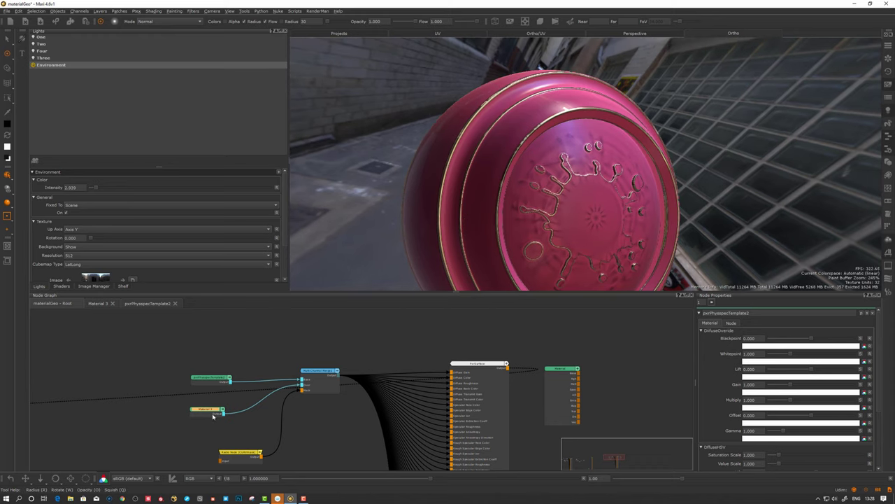
drag(239, 457, 236, 457)
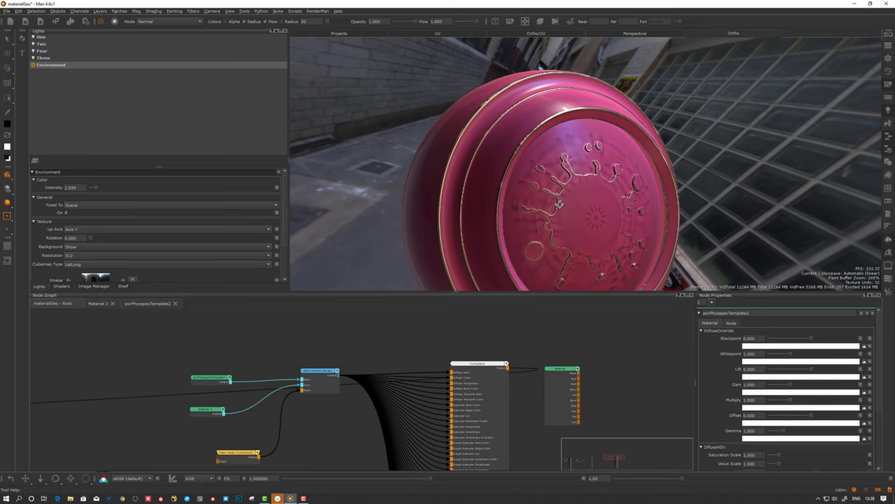
alt+drag(559, 205, 552, 206)
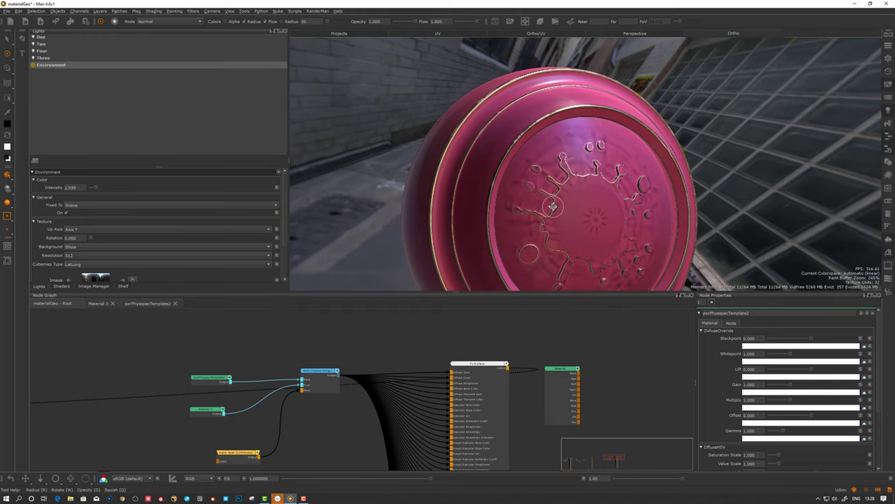